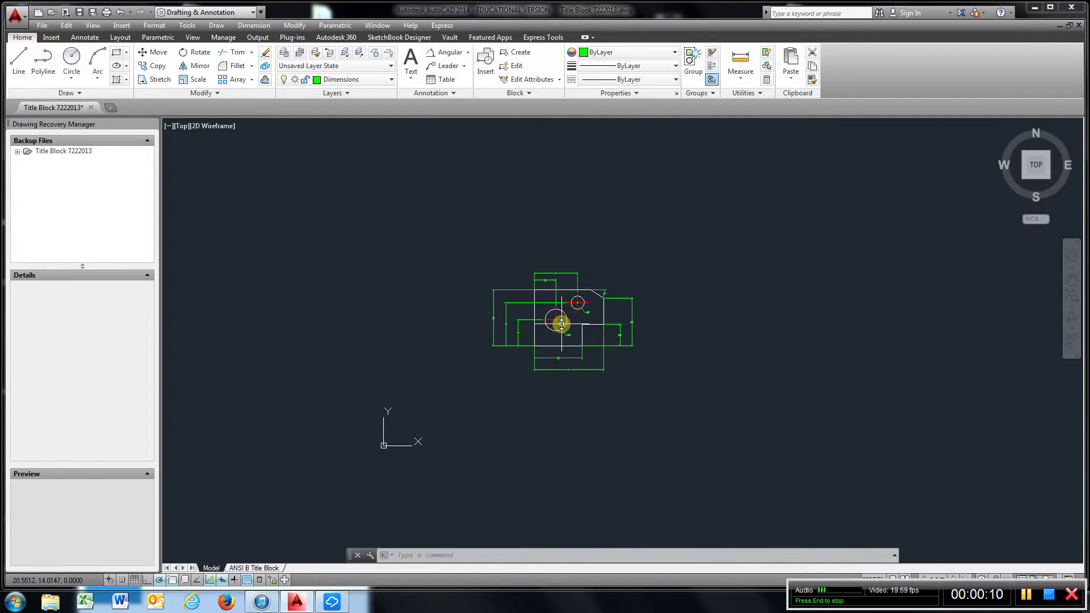
# Step: Draw a vertical projection line about 8 inches long upward from the plate's upper-left corner
pyautogui.scroll(3, 561, 321)
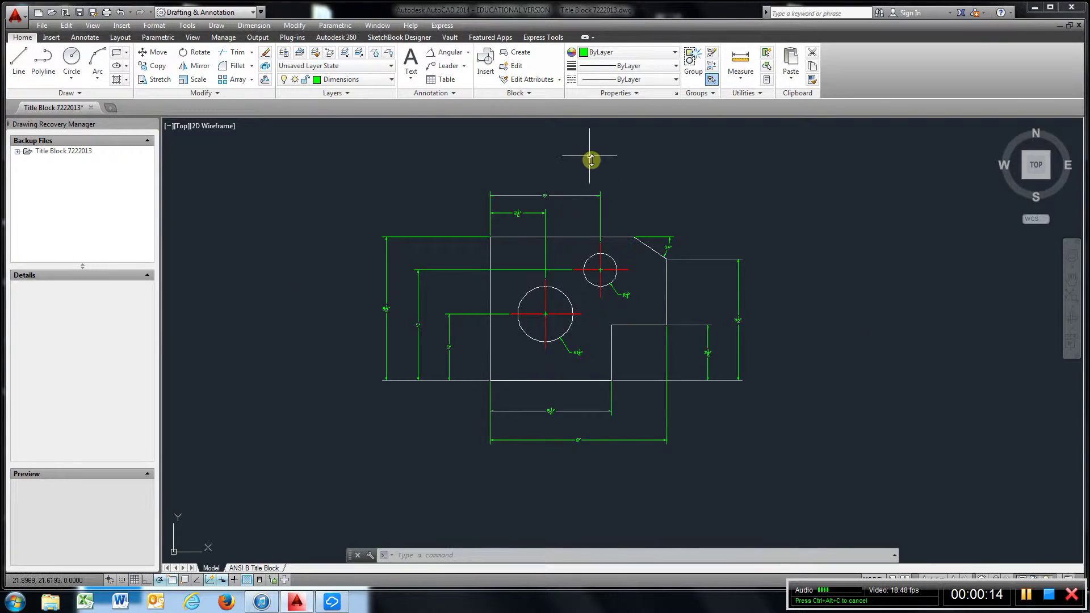
pyautogui.moveTo(574, 153); pyautogui.dragTo(579, 224, button='middle')
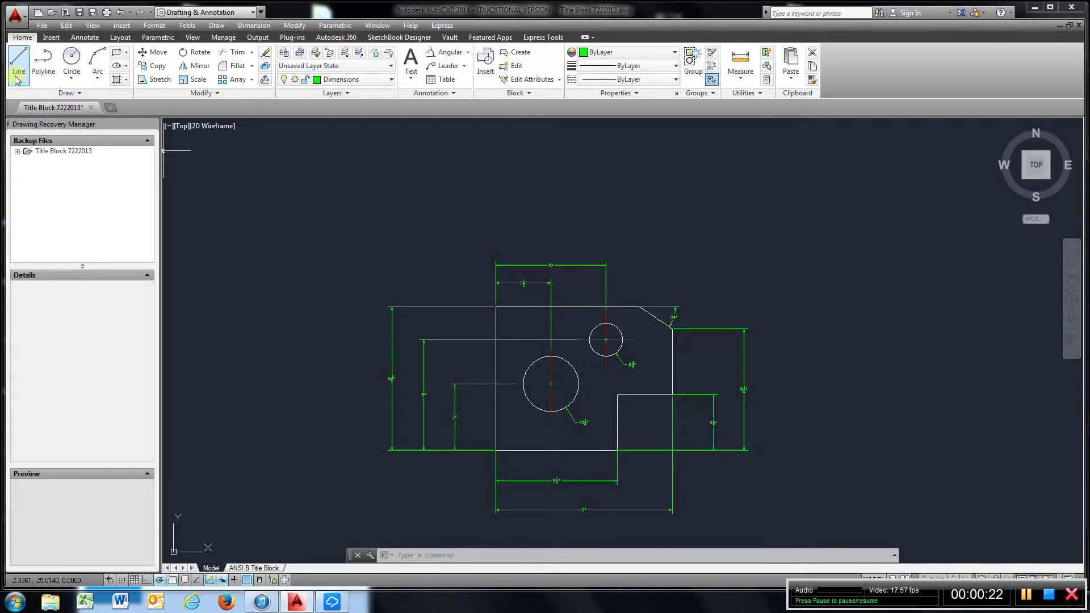
pyautogui.click(19, 58)
pyautogui.scroll(6, 517, 342)
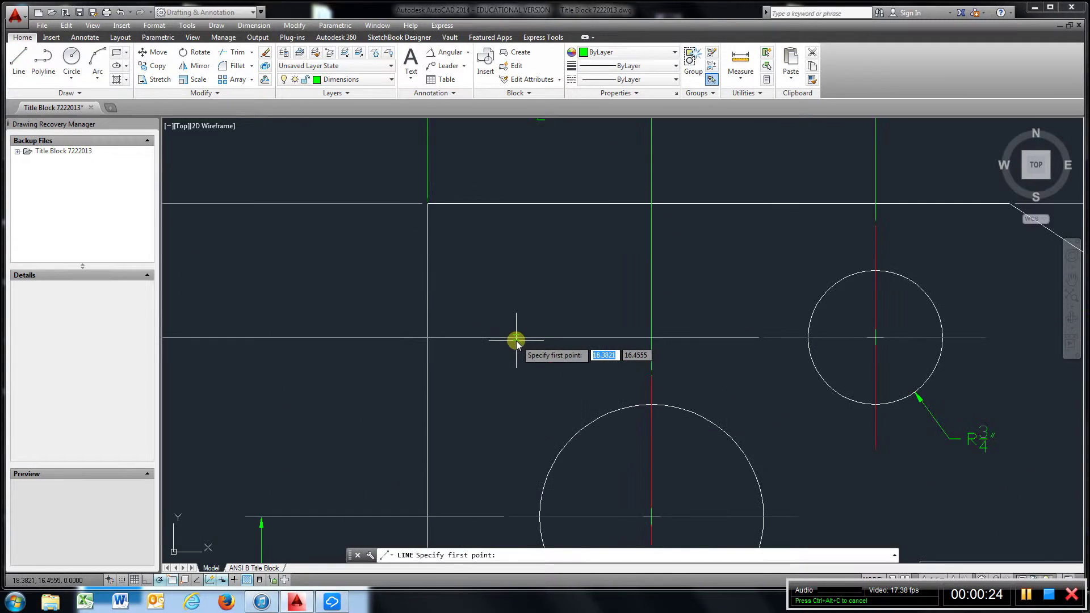
pyautogui.scroll(-3, 516, 341)
pyautogui.moveTo(494, 297); pyautogui.dragTo(526, 367, button='middle')
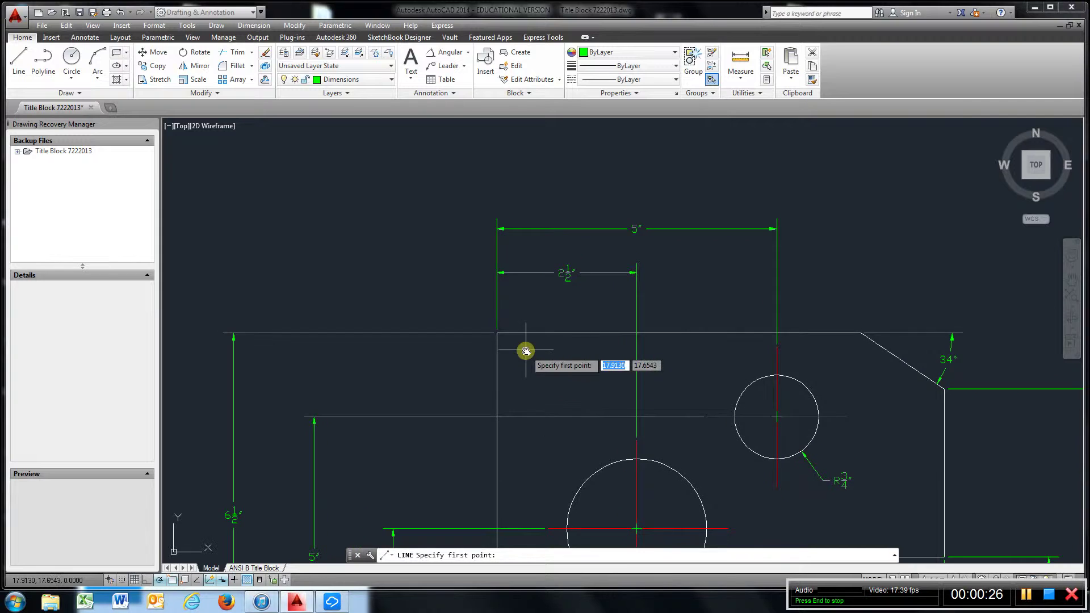
pyautogui.click(496, 335)
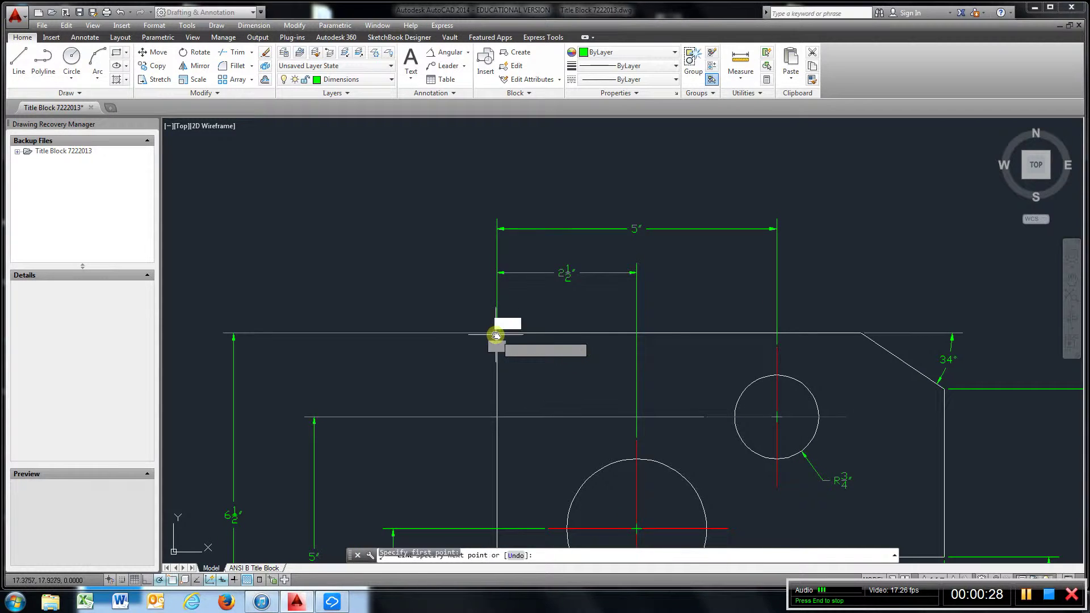
pyautogui.scroll(-3, 479, 281)
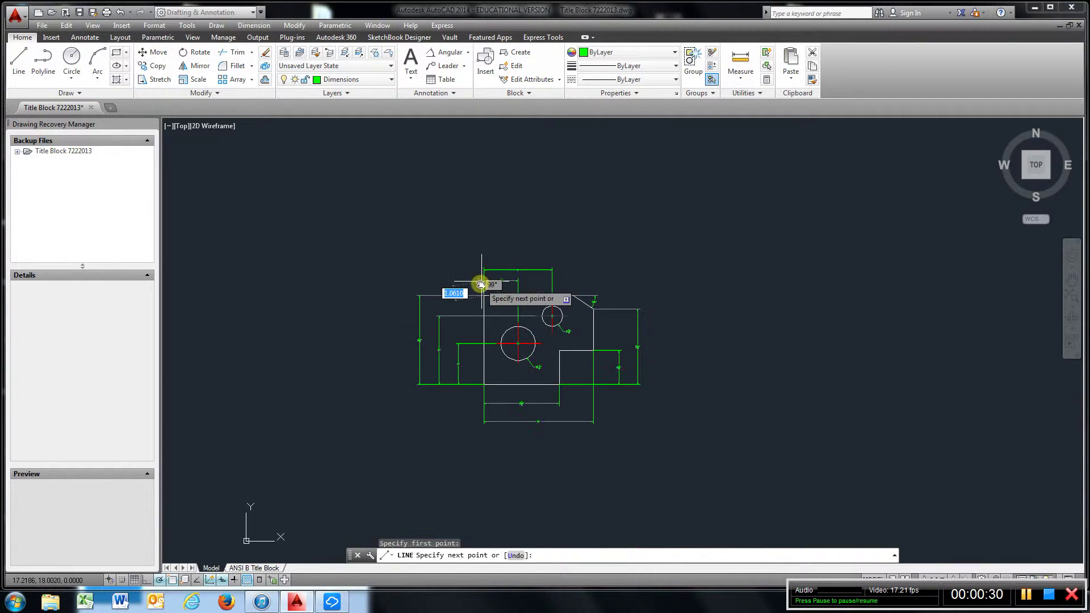
pyautogui.scroll(5, 481, 285)
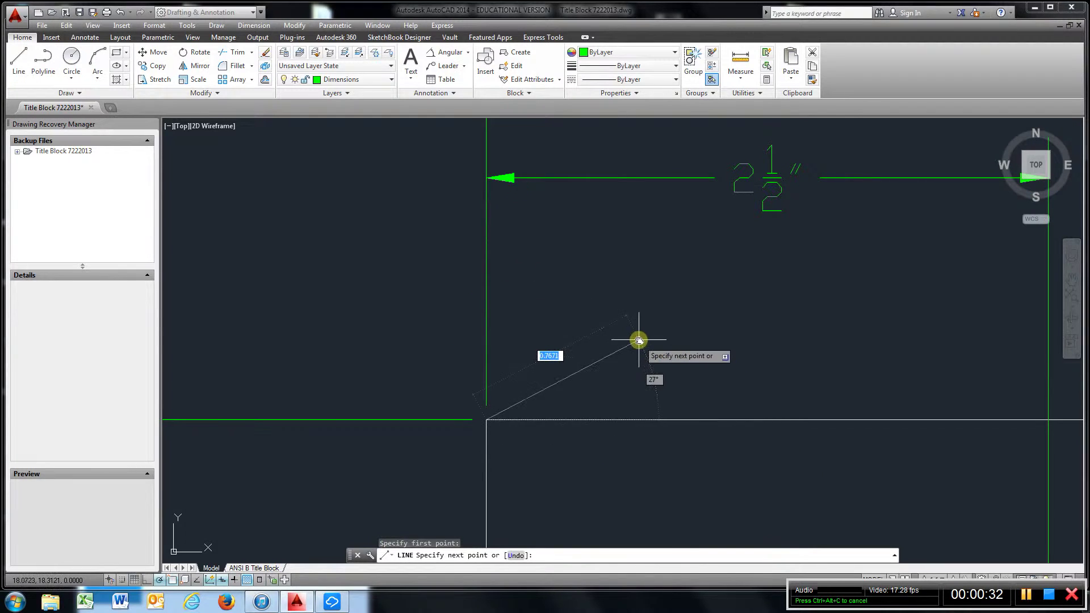
pyautogui.scroll(-5, 555, 304)
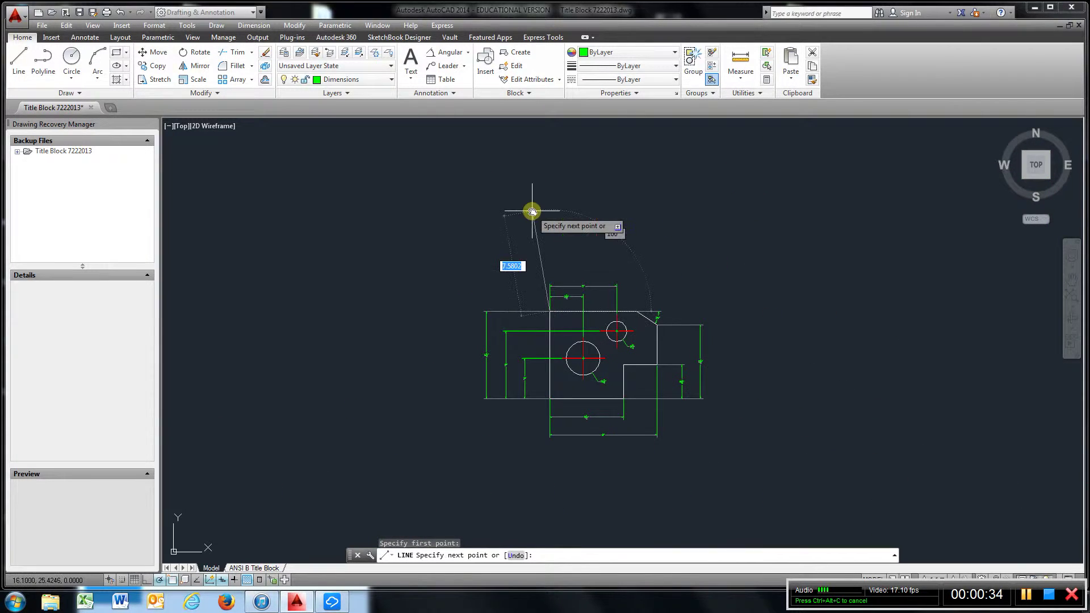
pyautogui.click(546, 203)
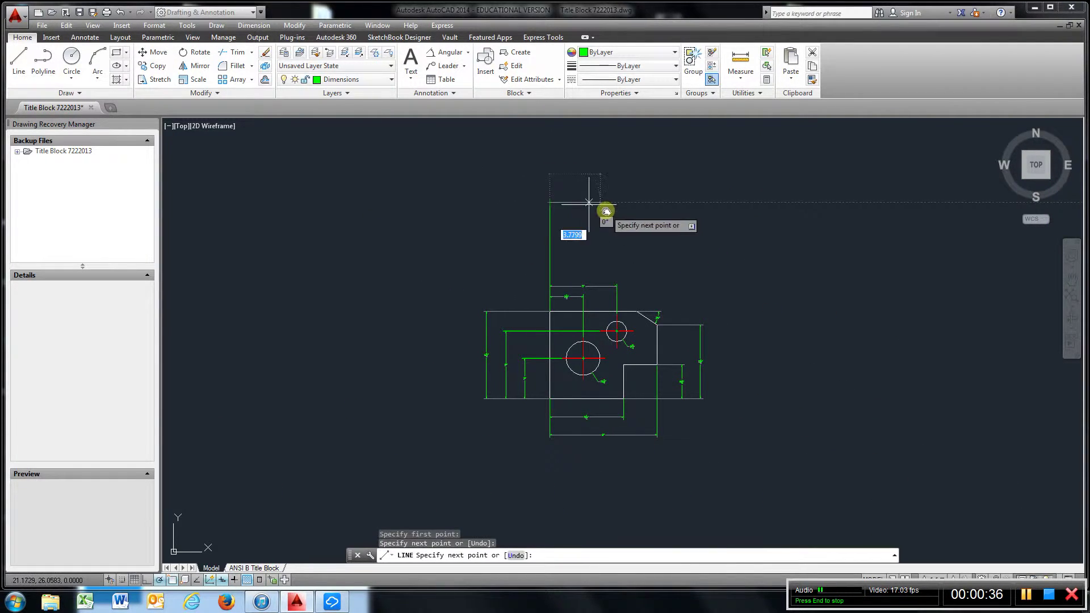
# Step: Draw a second vertical line from the upper end of the plate's right edge, reaching about the same height as the first line
pyautogui.click(28, 65)
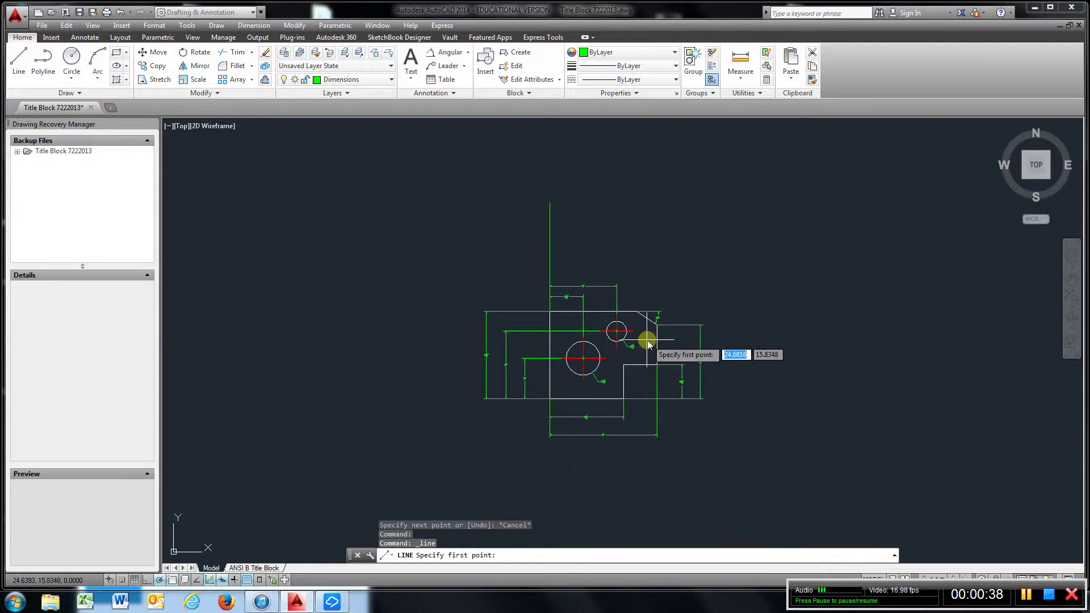
pyautogui.scroll(7, 649, 338)
pyautogui.scroll(-7, 669, 311)
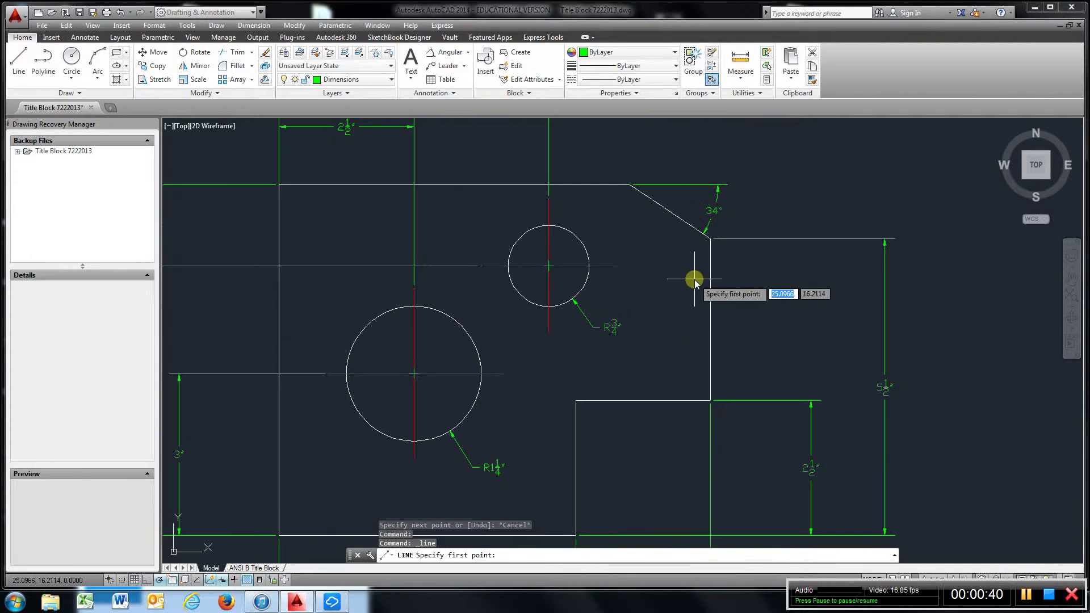
pyautogui.click(710, 239)
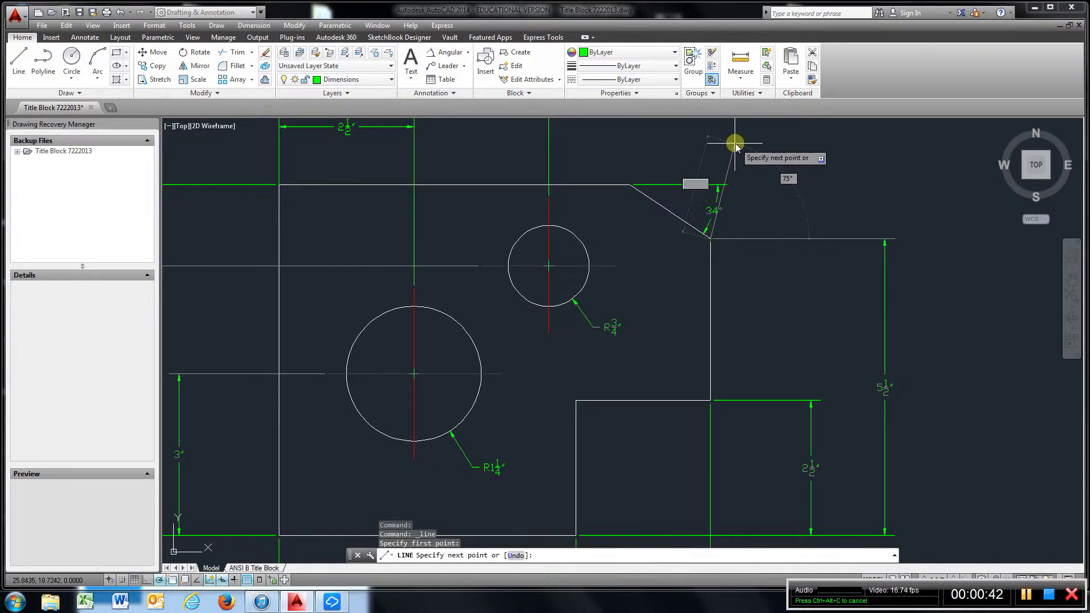
pyautogui.scroll(-4, 734, 143)
pyautogui.moveTo(734, 146); pyautogui.dragTo(719, 351, button='middle')
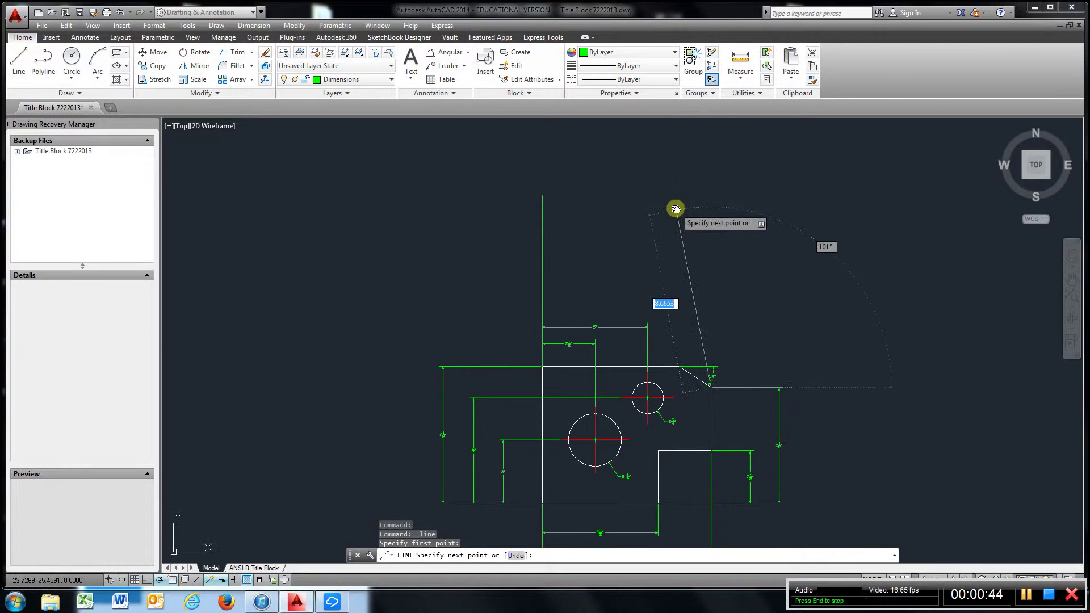
pyautogui.click(713, 197)
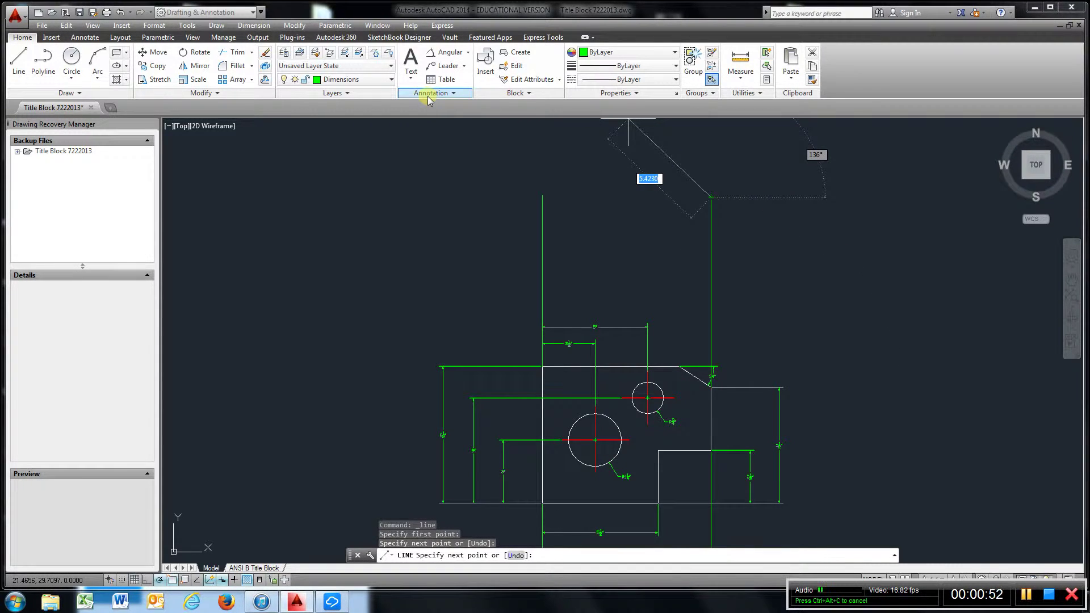
# Step: Match the properties of both vertical projection lines to the plate's top edge and end the line command
pyautogui.click(812, 81)
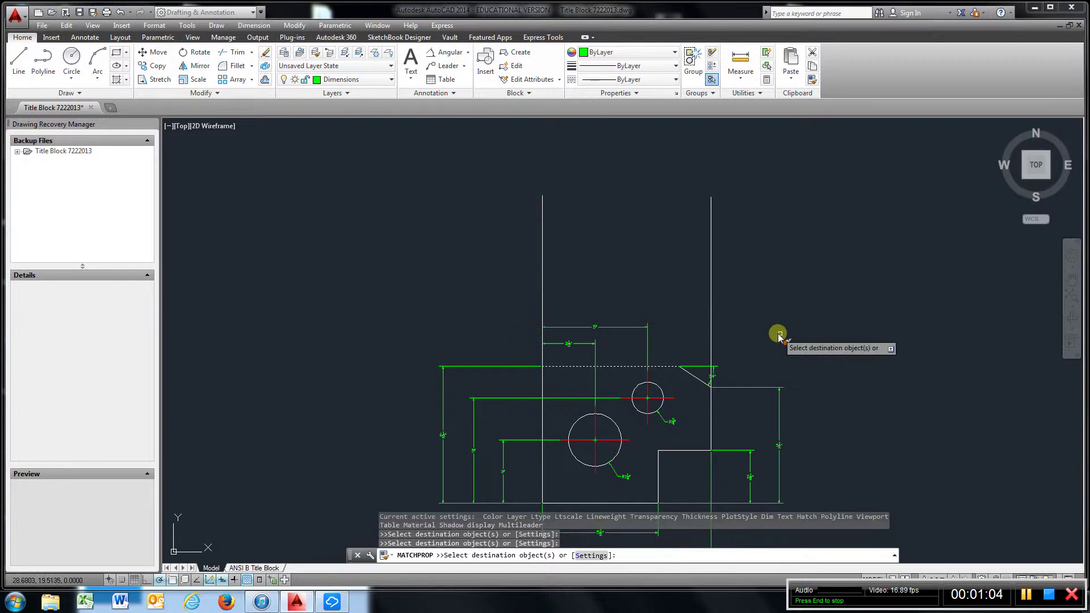
pyautogui.press('Escape')
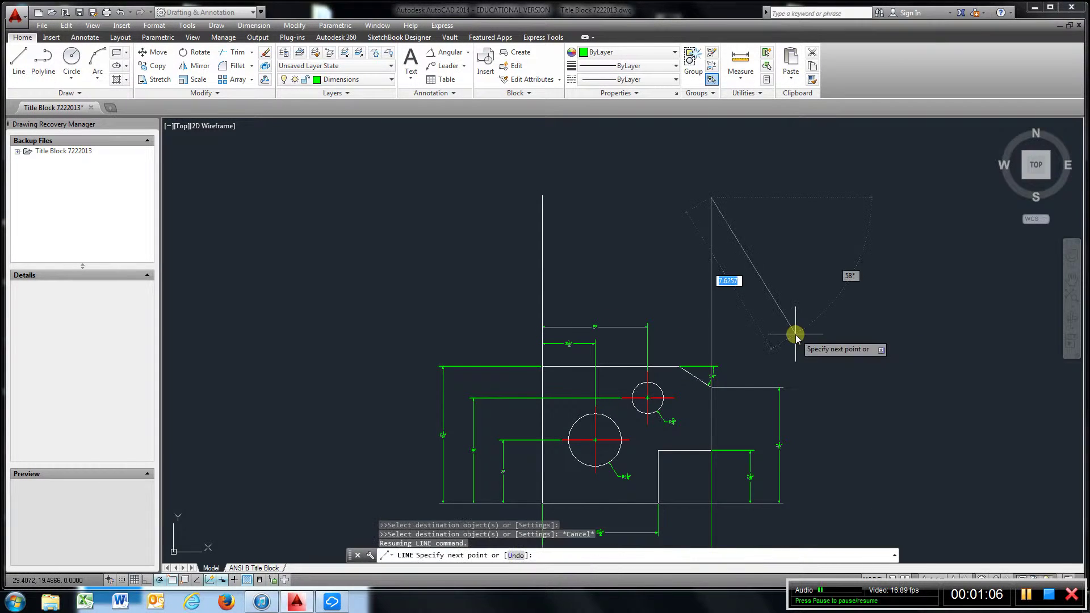
pyautogui.press('Escape')
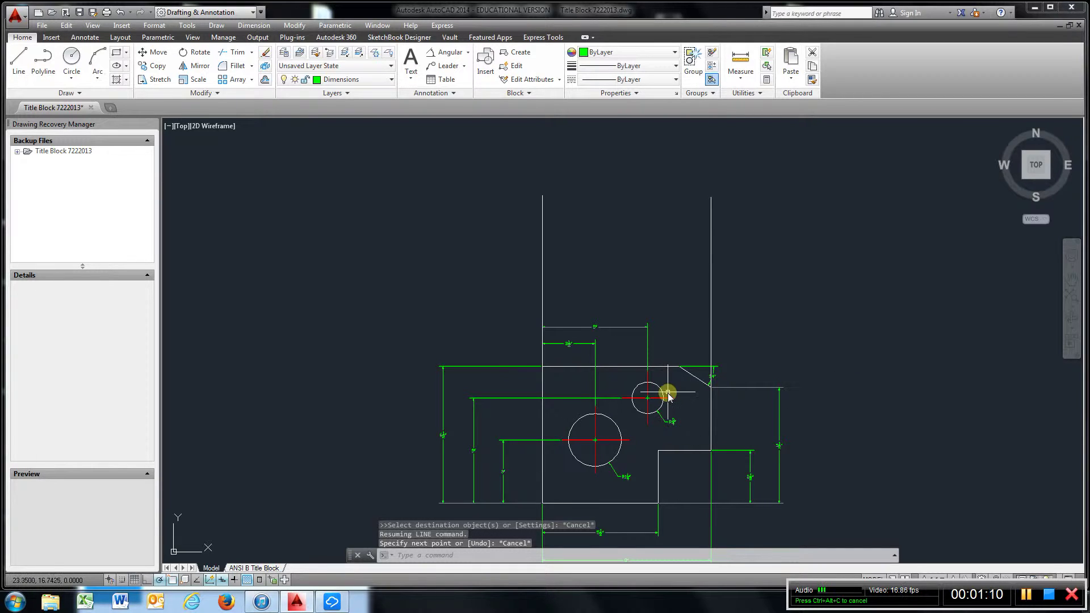
# Step: Draw a horizontal line about 16.7 inches long above the plate, crossing both vertical projection lines
pyautogui.click(18, 63)
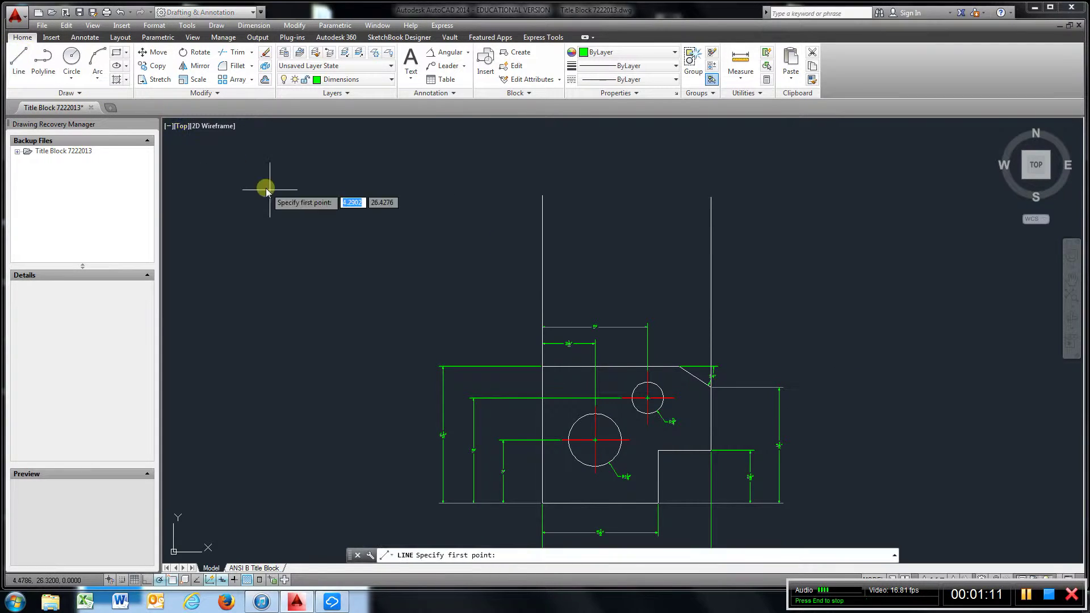
pyautogui.click(482, 258)
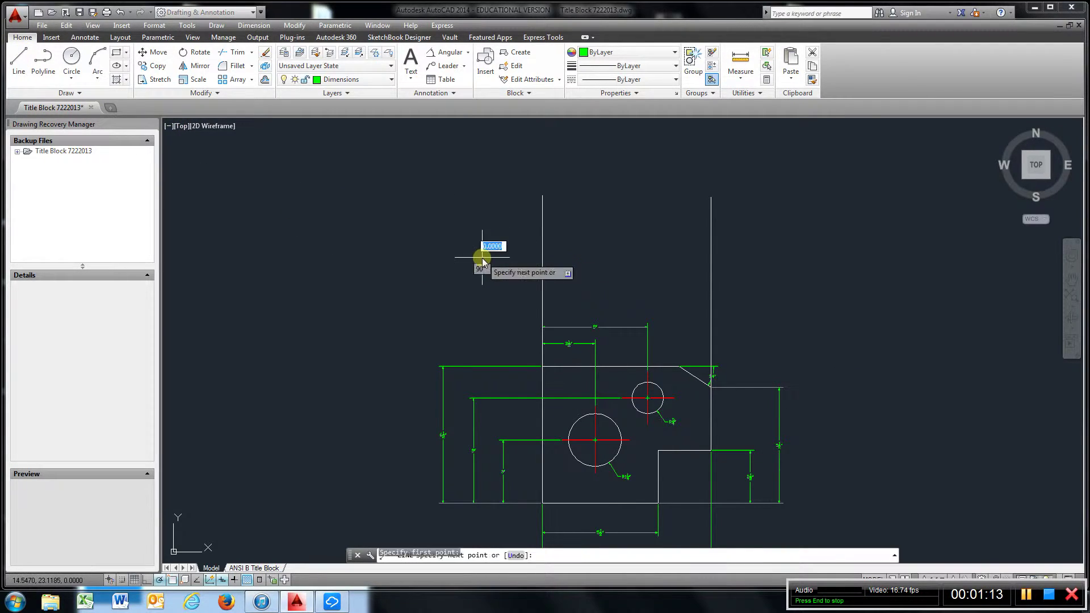
pyautogui.click(834, 258)
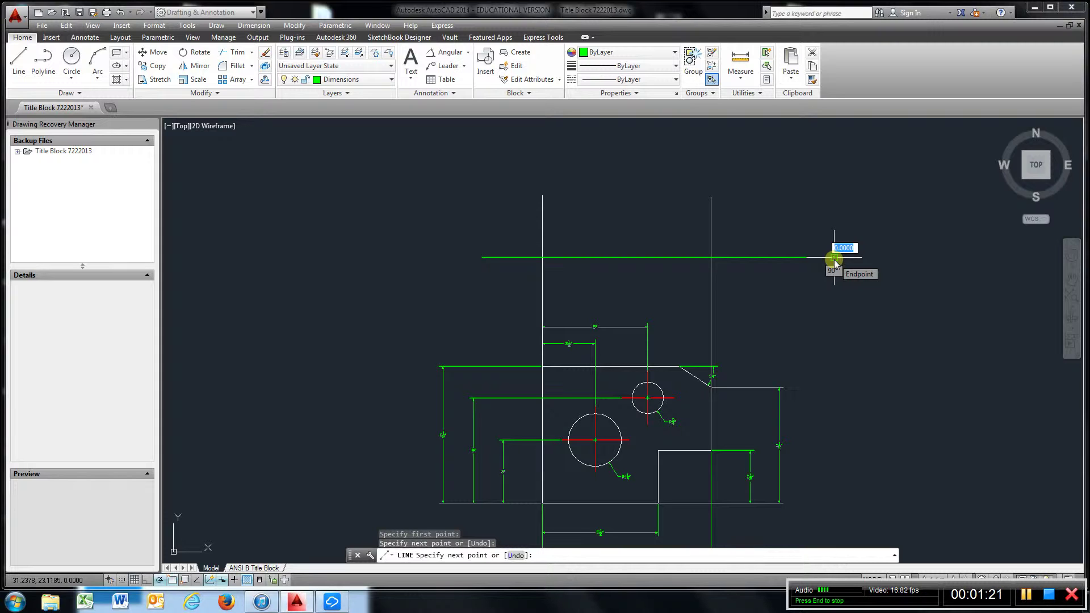
# Step: Make Objectlines the current layer and offset the horizontal line upward by .25
pyautogui.click(263, 82)
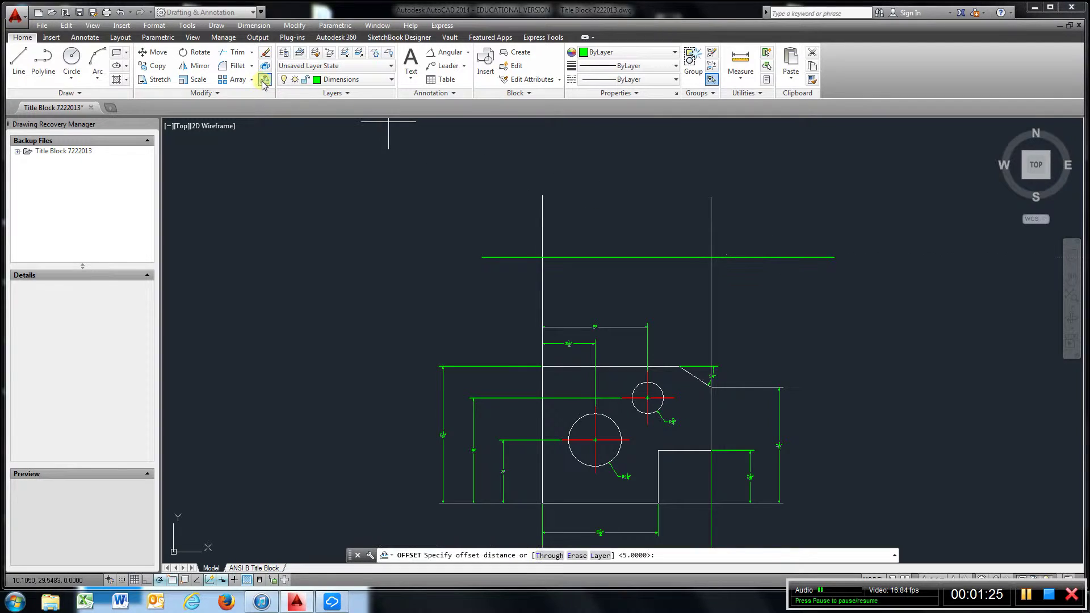
pyautogui.click(390, 80)
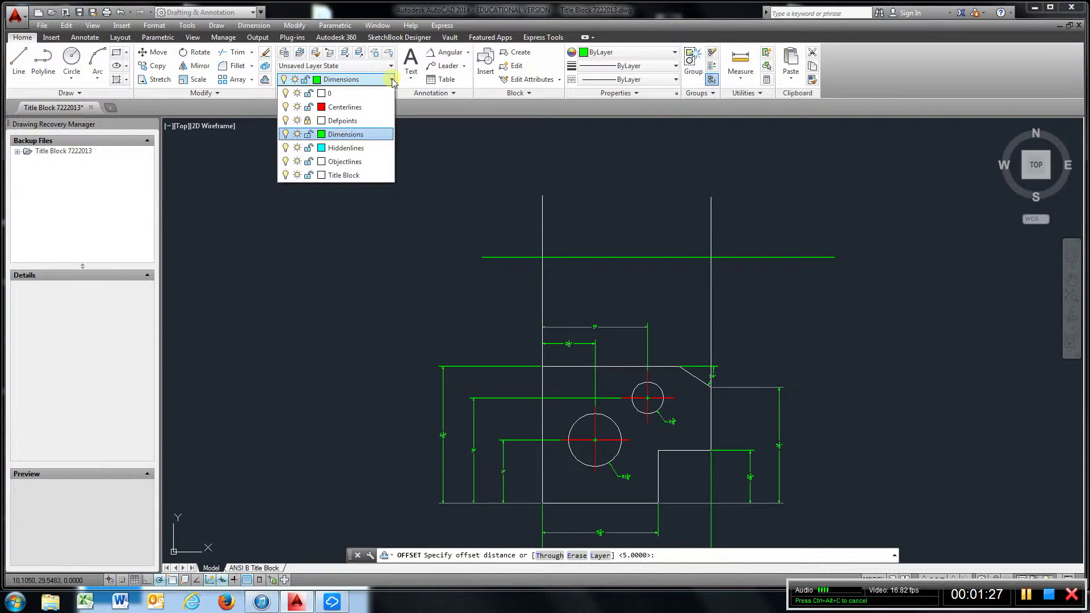
pyautogui.click(370, 163)
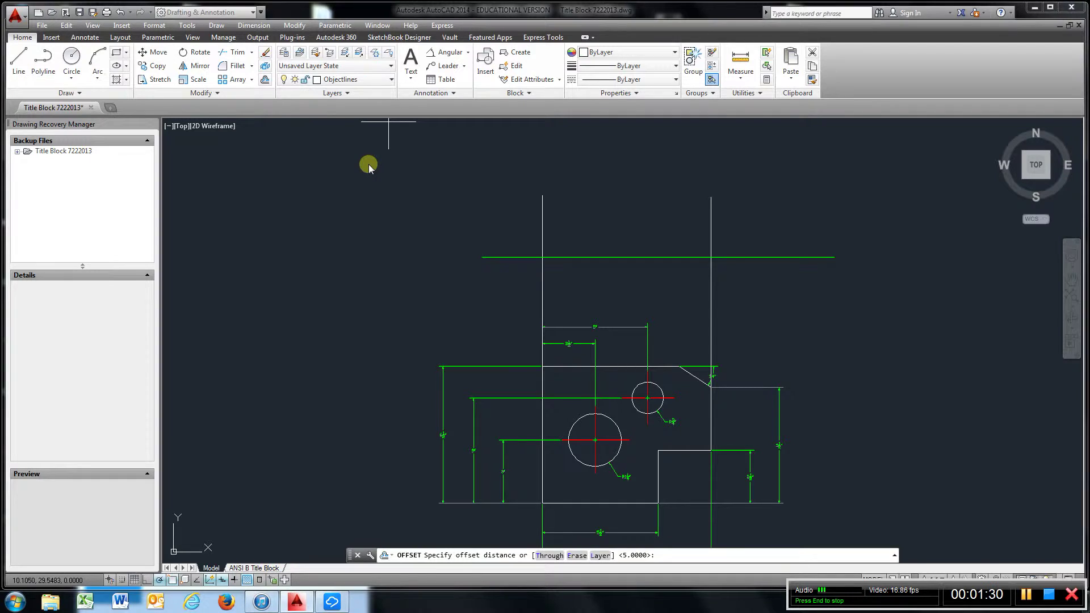
pyautogui.click(22, 61)
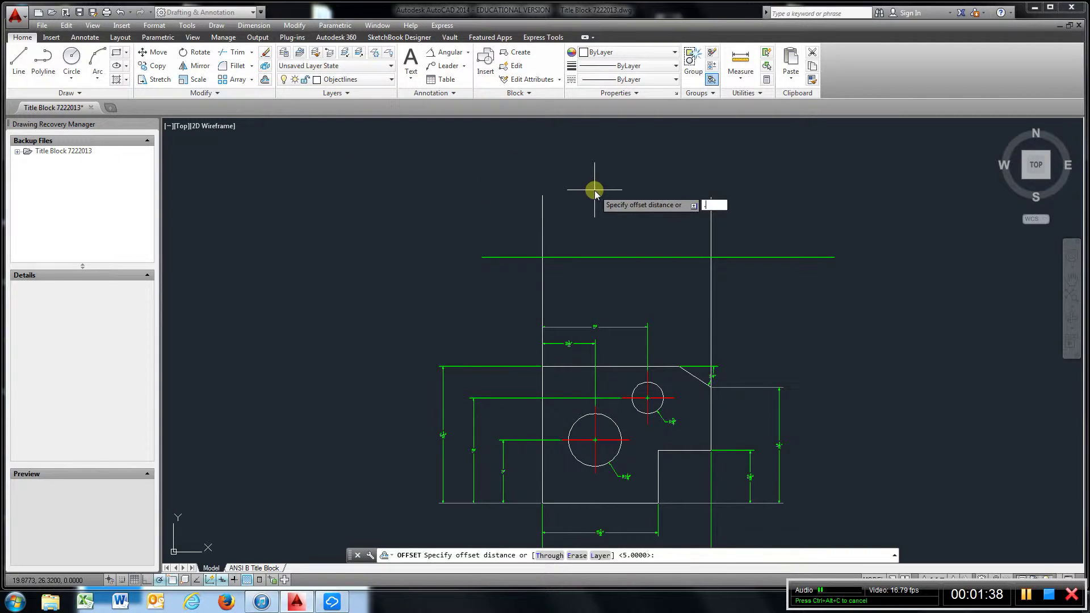
pyautogui.press('Return')
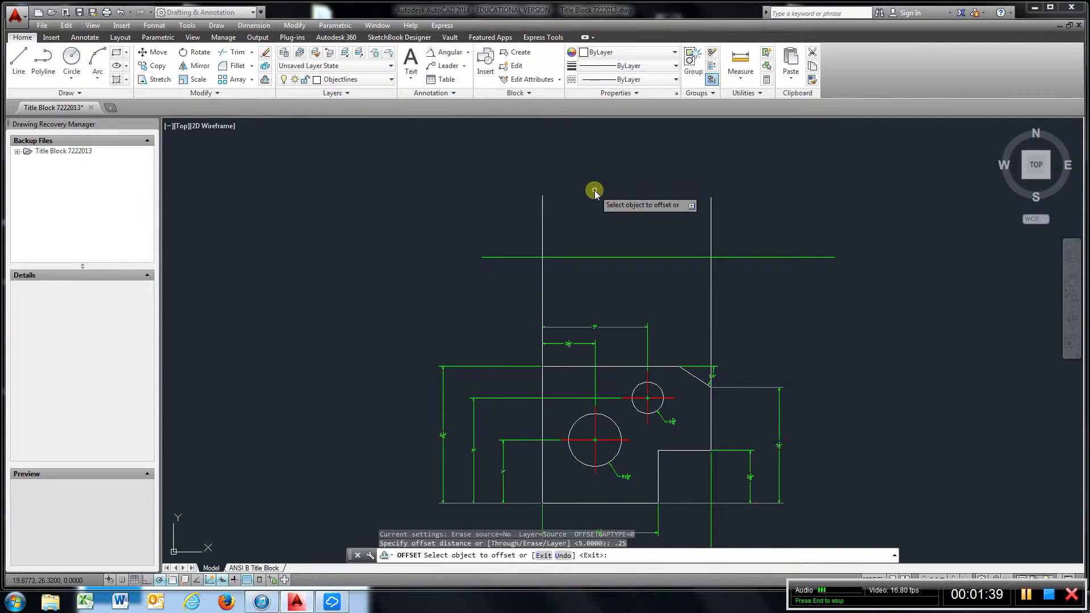
pyautogui.click(629, 257)
pyautogui.click(628, 220)
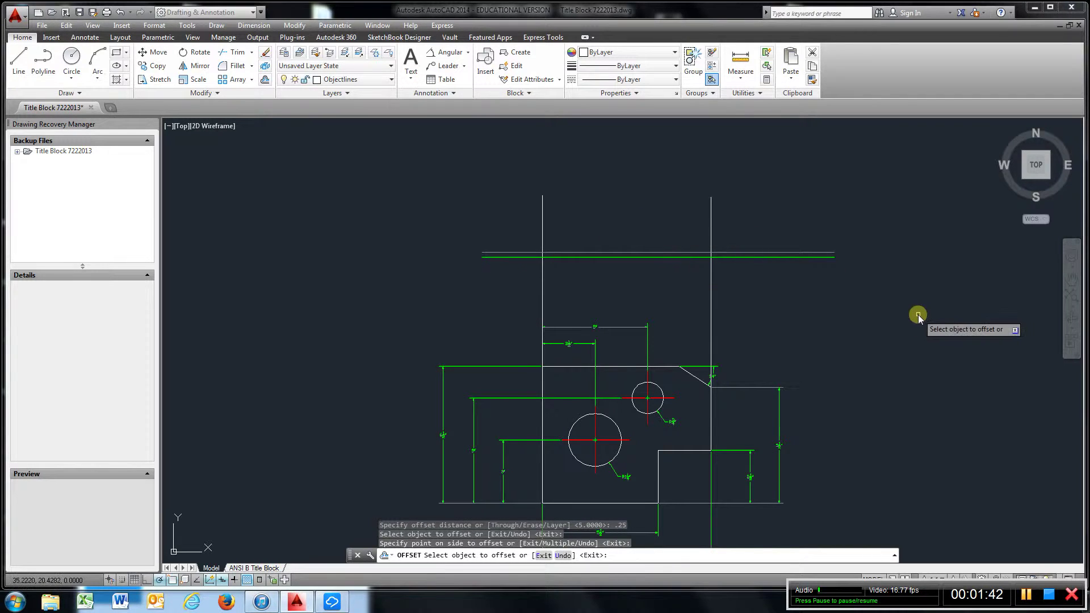
# Step: Trim both horizontal lines at the two vertical projection lines, removing the ends that stick out on either side
pyautogui.scroll(-2, 662, 309)
pyautogui.scroll(4, 661, 308)
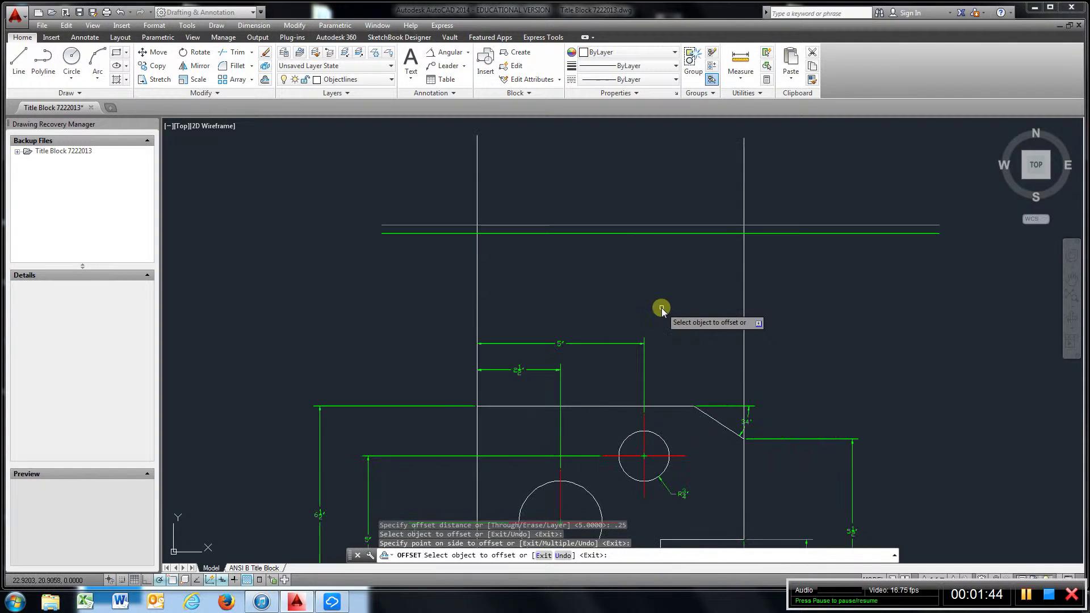
pyautogui.click(237, 52)
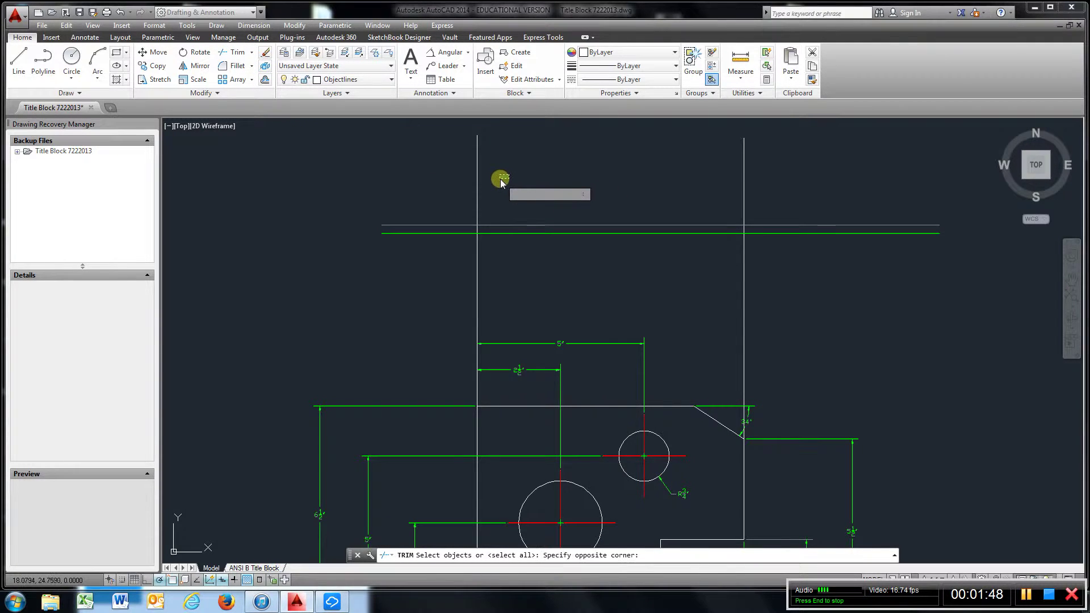
pyautogui.click(465, 194)
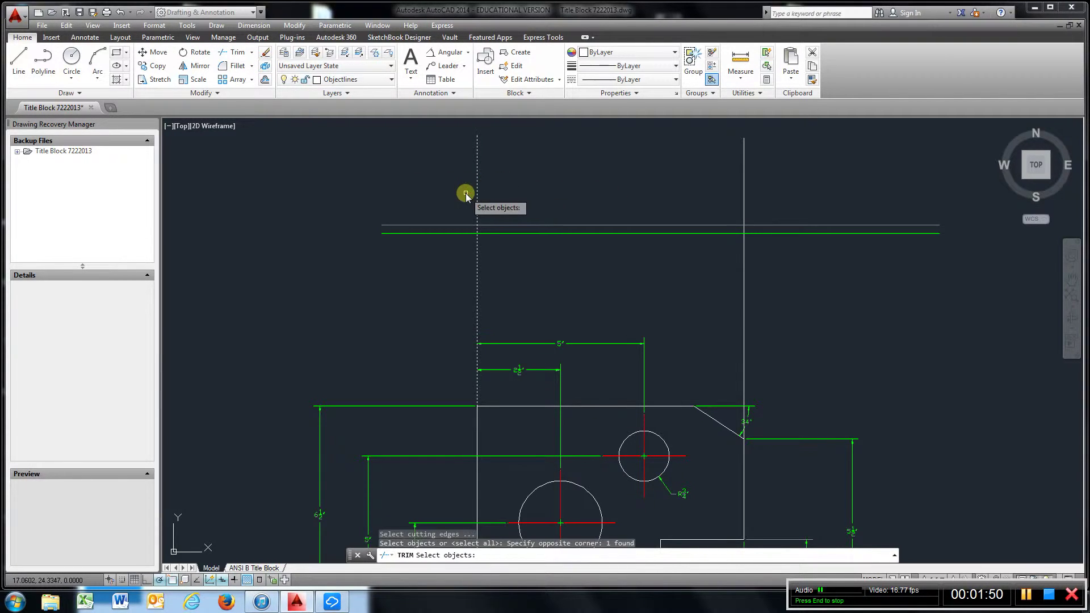
pyautogui.click(748, 179)
pyautogui.click(713, 193)
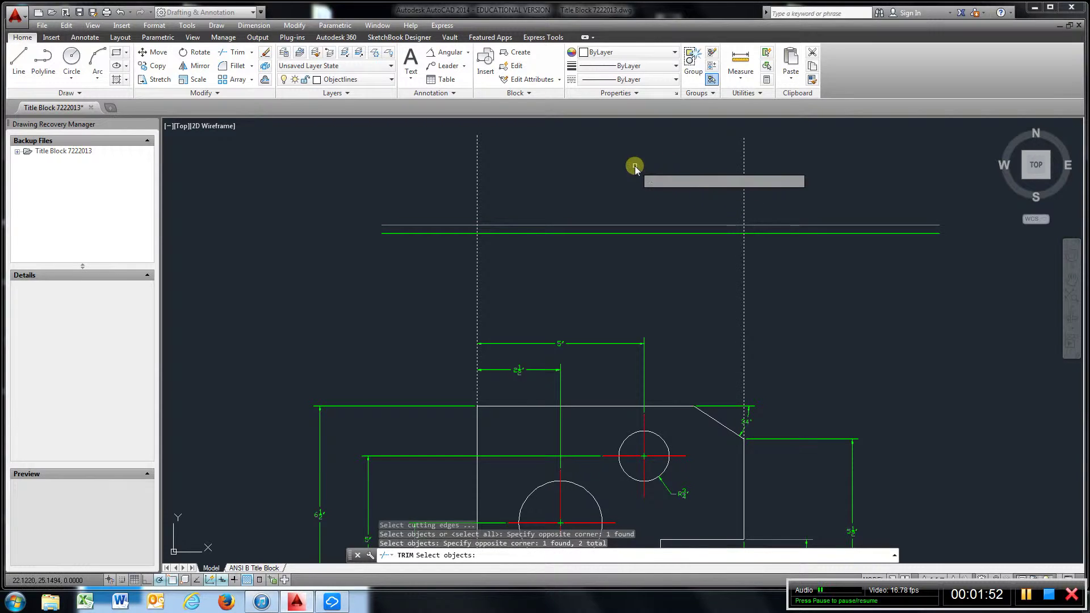
pyautogui.press('Return')
pyautogui.click(426, 205)
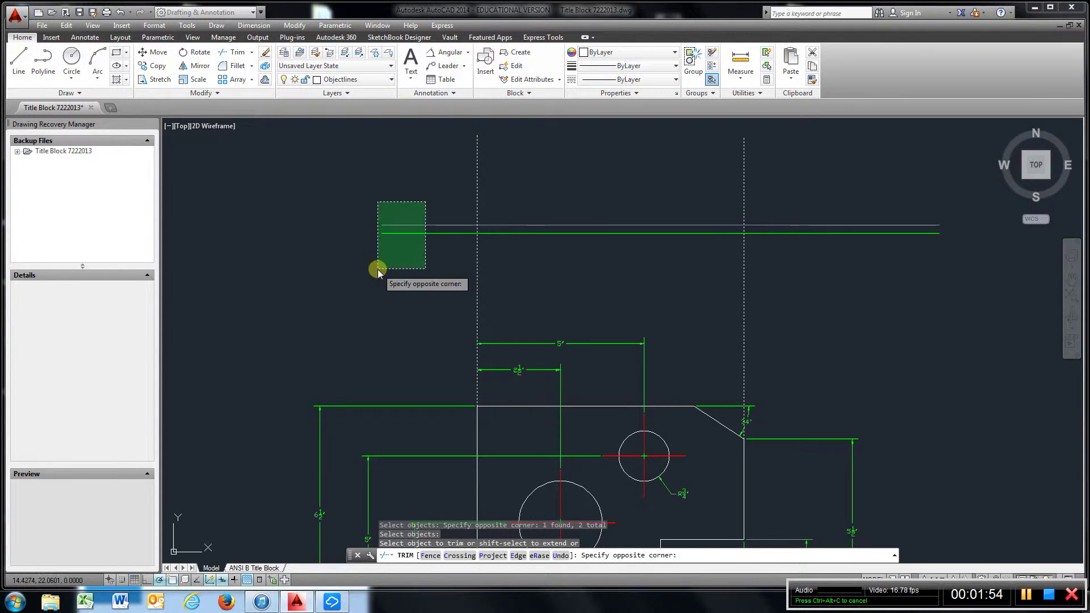
pyautogui.click(376, 270)
pyautogui.click(884, 191)
pyautogui.click(753, 300)
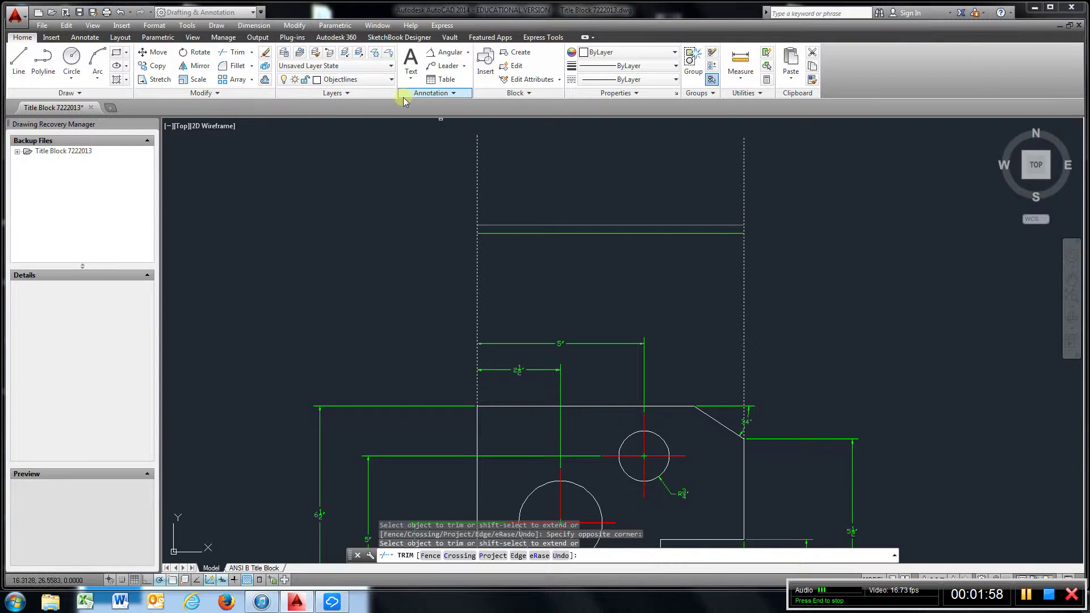
# Step: Trim the two vertical projection lines above the upper horizontal line, using the horizontal pair as cutting edges
pyautogui.click(235, 53)
pyautogui.click(628, 177)
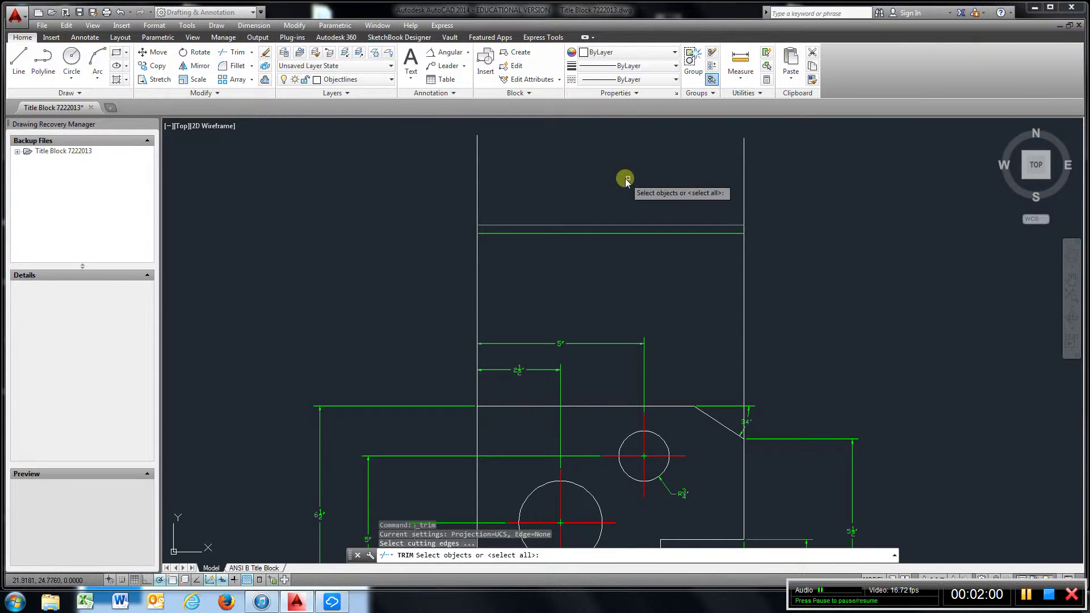
pyautogui.click(575, 273)
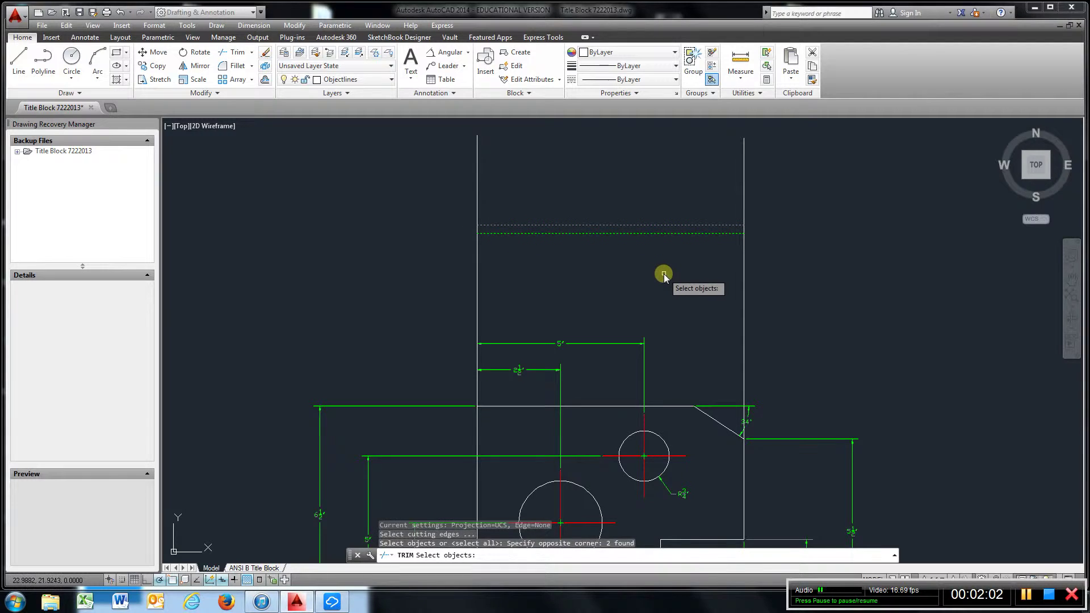
pyautogui.press('Return')
pyautogui.click(793, 155)
pyautogui.click(451, 192)
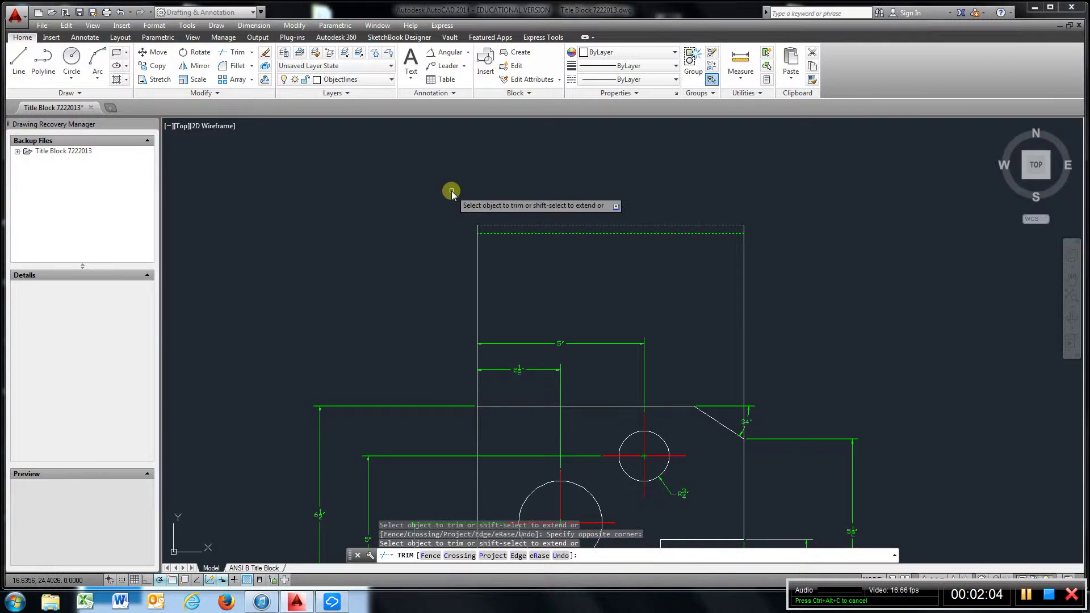
# Step: Trim away both vertical projection lines between the lower horizontal line and the front view, leaving a closed strip
pyautogui.click(775, 272)
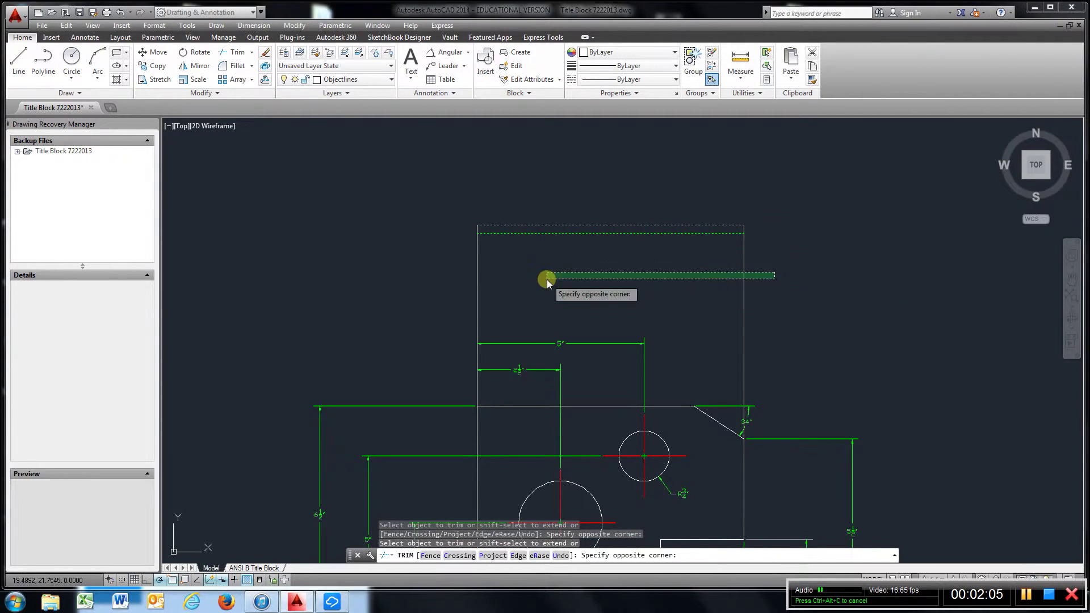
pyautogui.click(436, 304)
pyautogui.rightClick(809, 264)
pyautogui.click(828, 272)
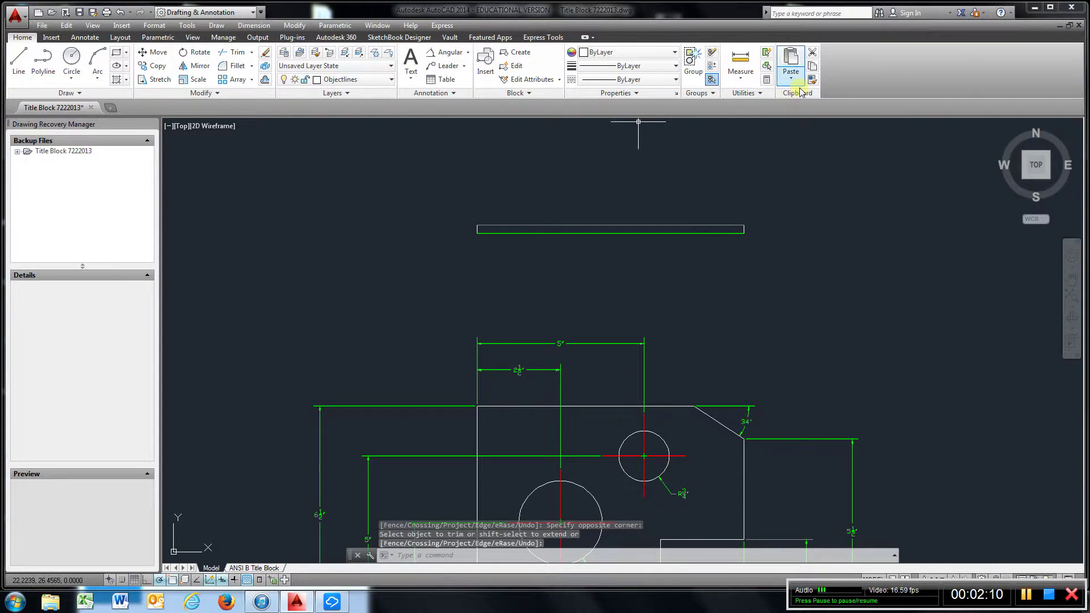
# Step: Match the properties of the front view's angled corner edge onto the strip's two horizontal lines
pyautogui.click(814, 80)
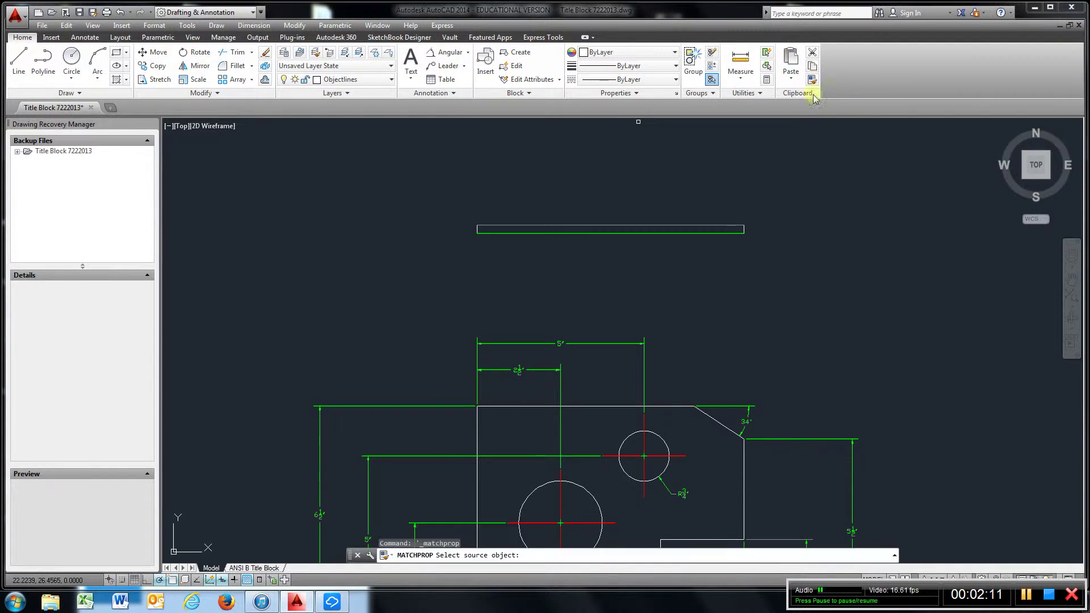
pyautogui.click(722, 418)
pyautogui.click(582, 226)
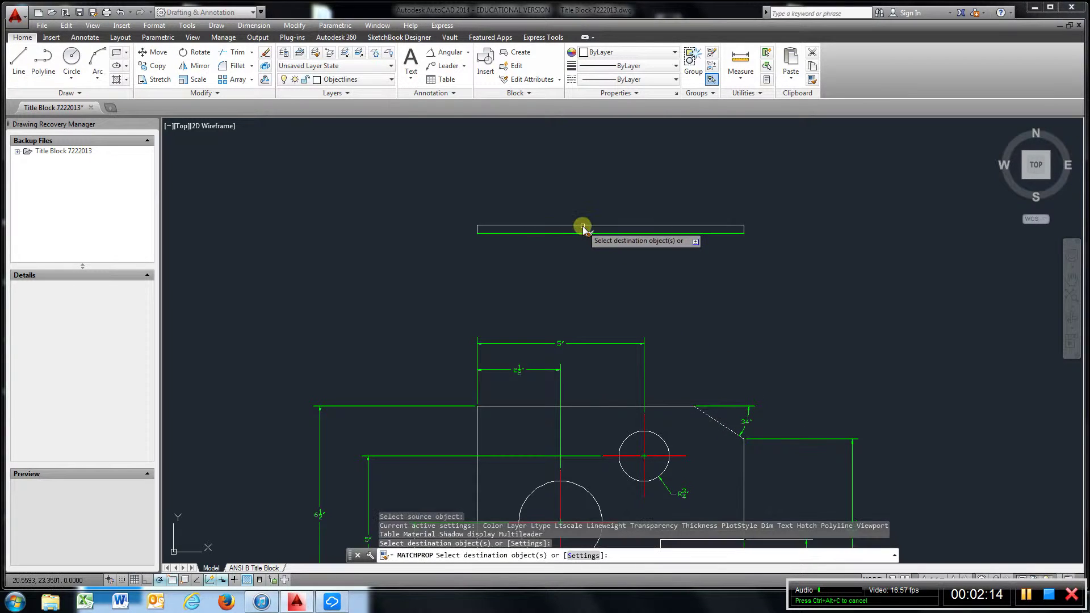
pyautogui.click(593, 233)
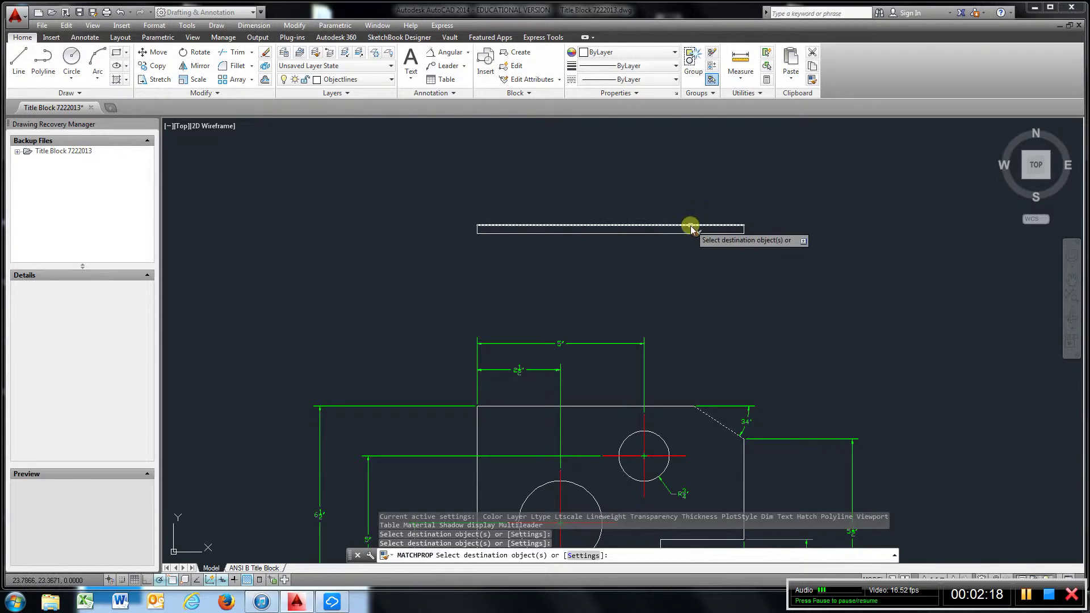
pyautogui.press('Escape')
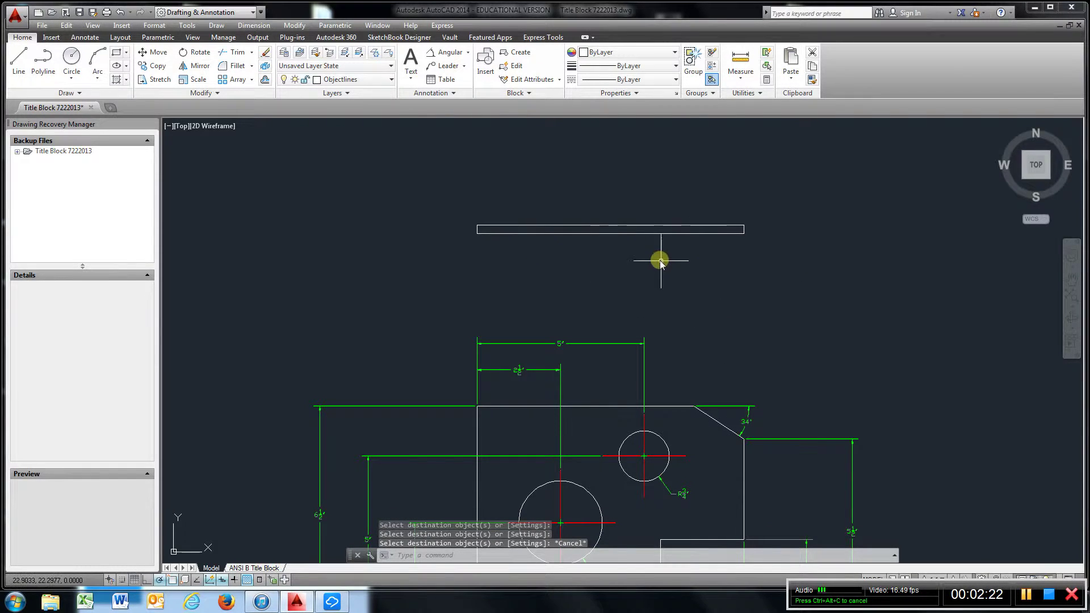
# Step: Draw a vertical projection line from the upper end of the front view's angled edge up past the top-view strip
pyautogui.click(16, 69)
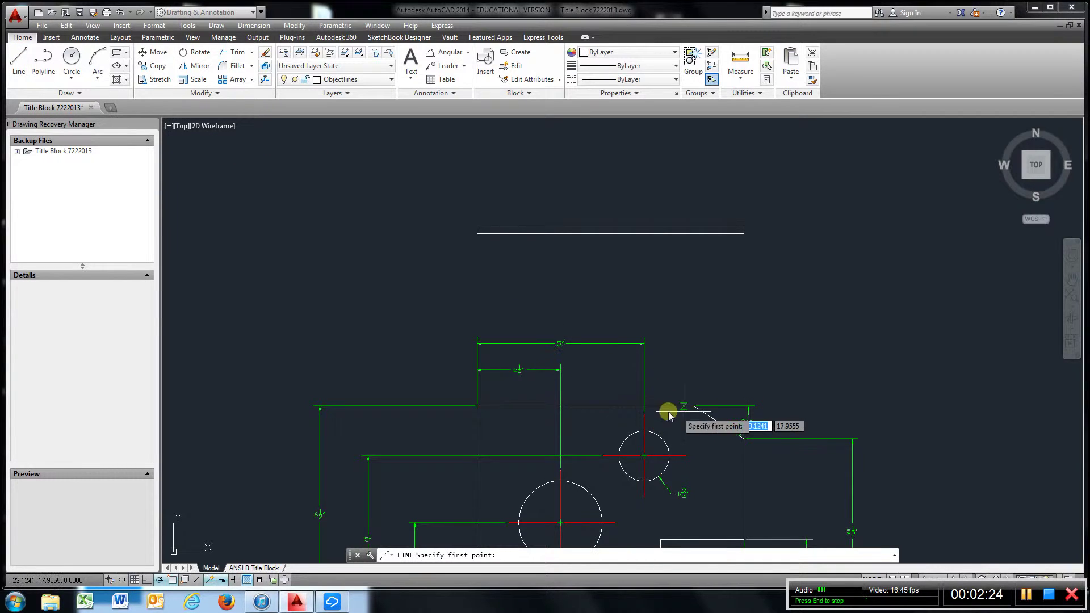
pyautogui.scroll(-1, 702, 413)
pyautogui.scroll(1, 702, 412)
pyautogui.scroll(2, 702, 412)
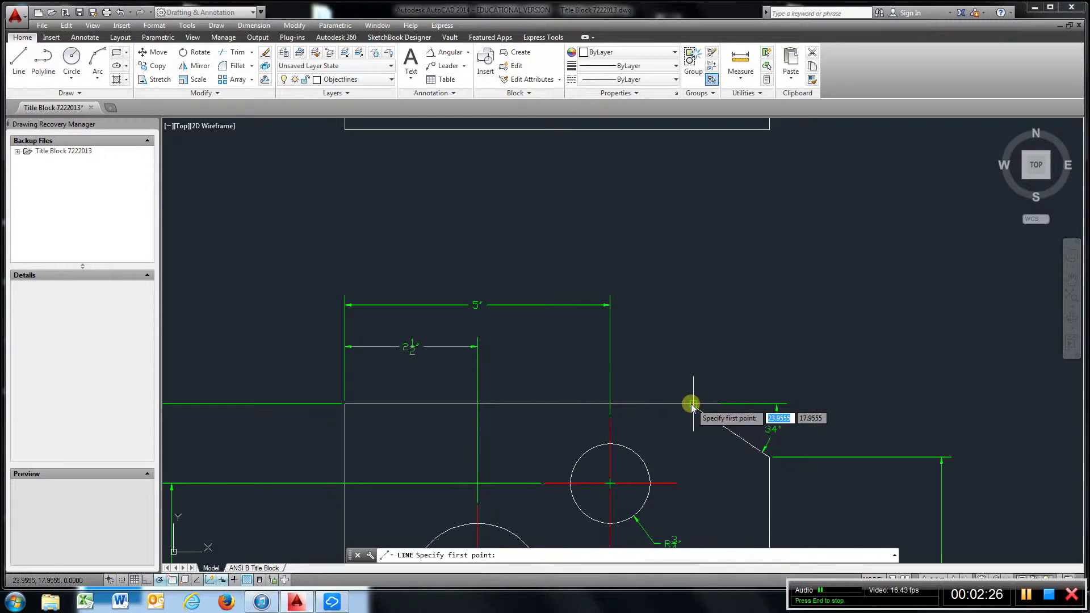
pyautogui.click(689, 404)
pyautogui.moveTo(681, 292); pyautogui.dragTo(688, 380, button='middle')
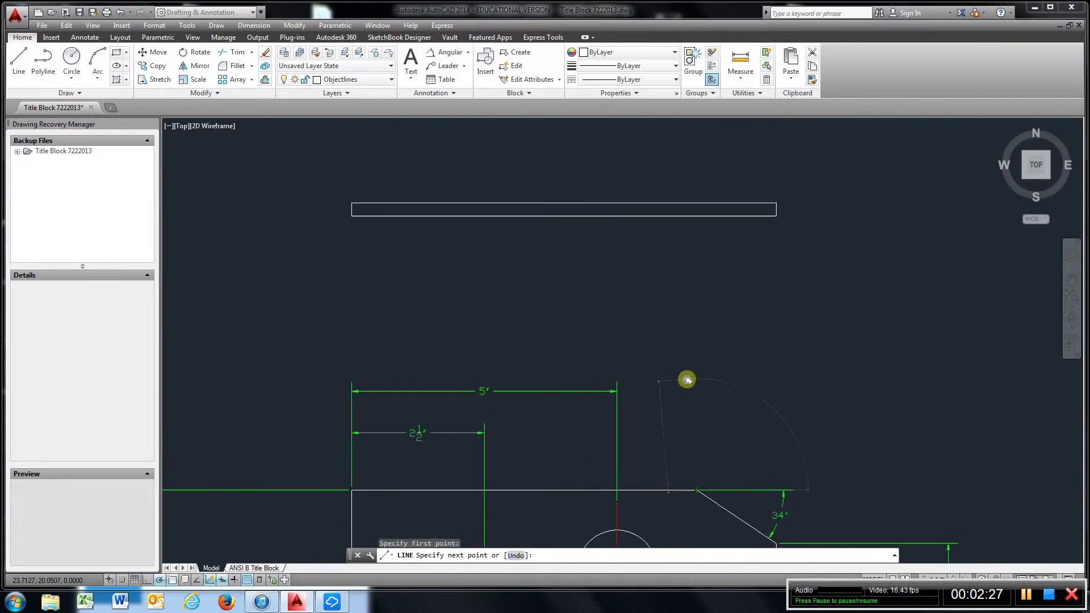
pyautogui.click(698, 160)
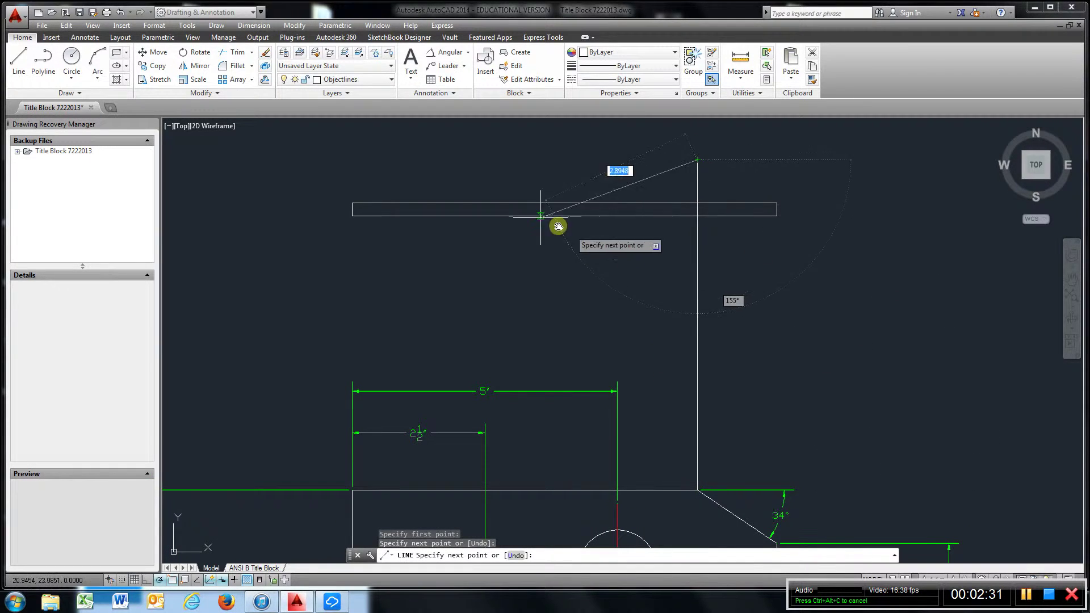
pyautogui.press('Escape')
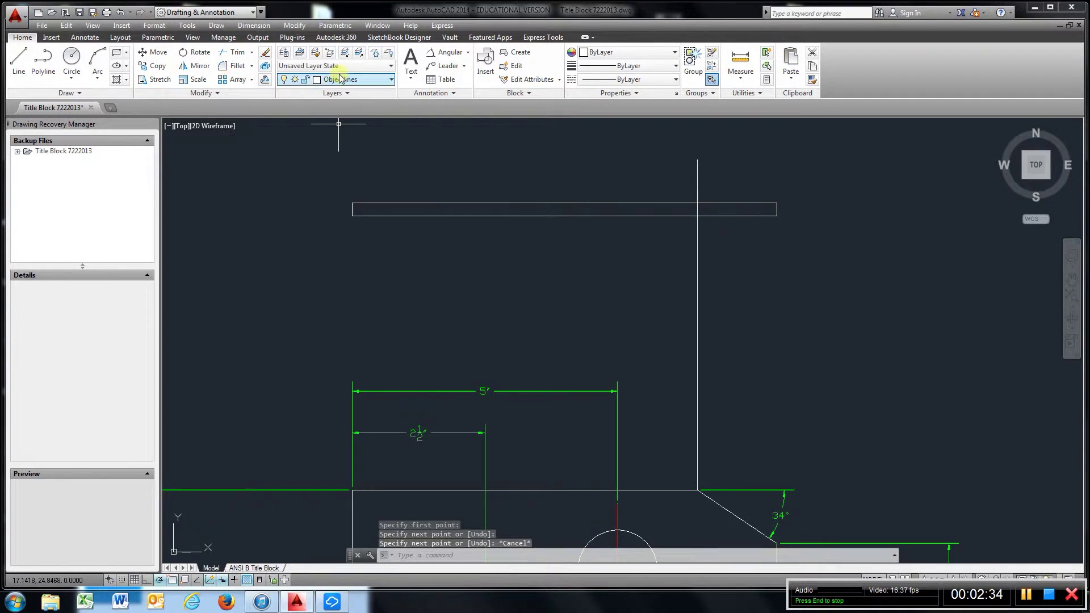
# Step: Trim the angled edge's projection line below and above the strip, using the strip's two horizontal lines as cutting edges
pyautogui.click(232, 52)
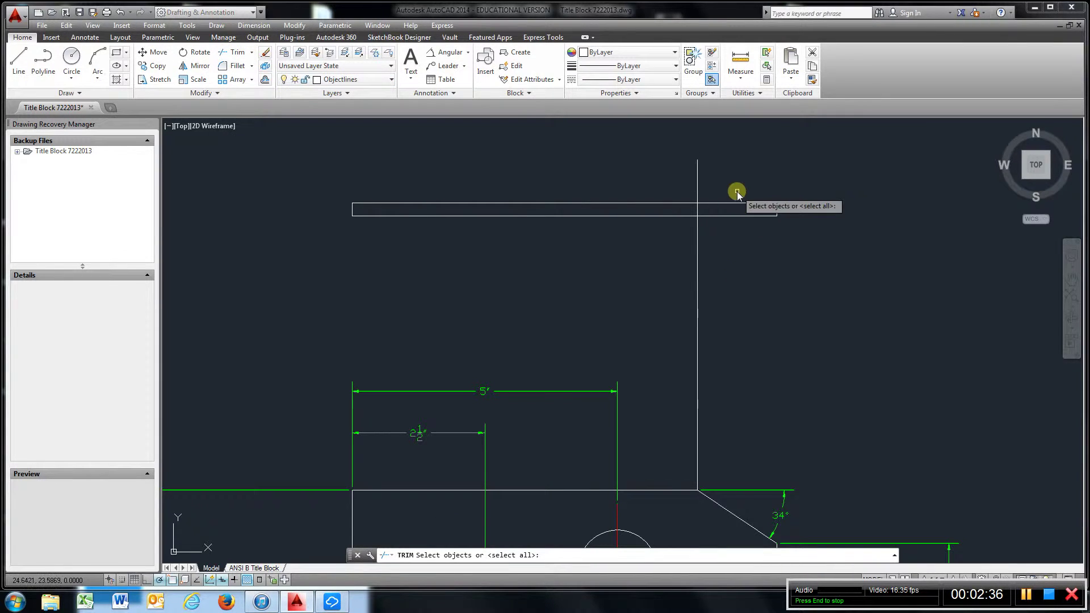
pyautogui.click(728, 250)
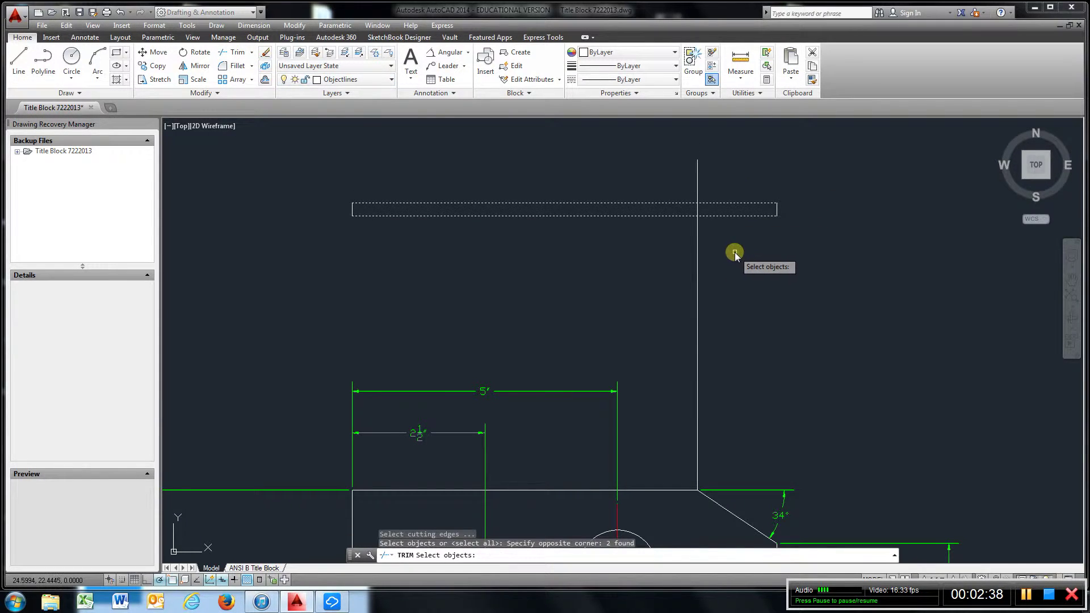
pyautogui.press('Return')
pyautogui.click(731, 251)
pyautogui.click(651, 268)
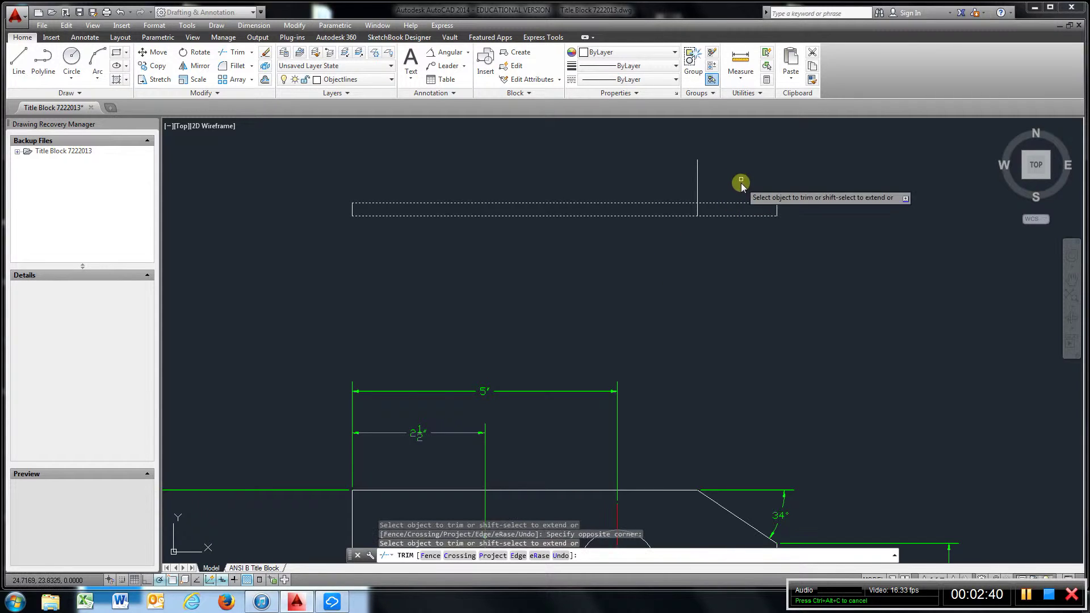
pyautogui.click(736, 156)
pyautogui.click(670, 175)
pyautogui.rightClick(680, 178)
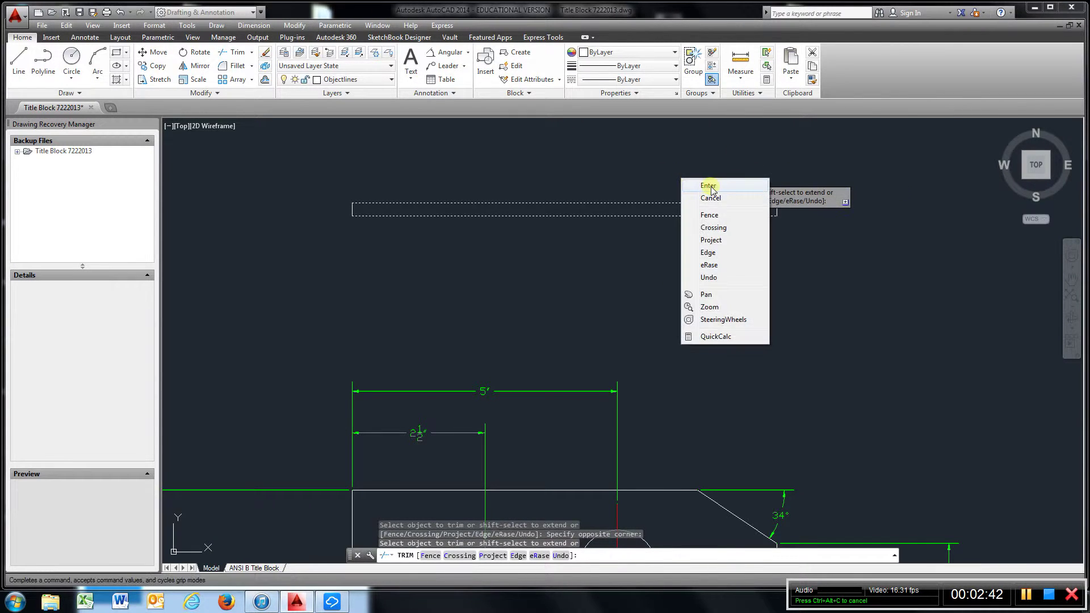
pyautogui.click(707, 185)
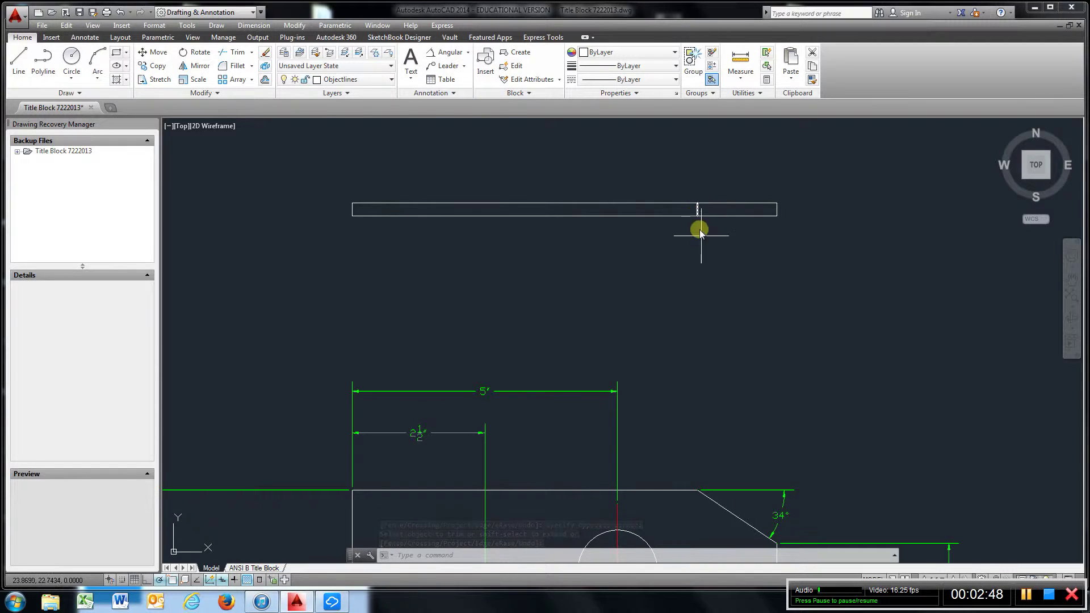
# Step: Make Hiddenlines the current layer and draw a vertical line from the small circle's right quadrant up past the top-view strip
pyautogui.moveTo(670, 312); pyautogui.dragTo(708, 226, button='middle')
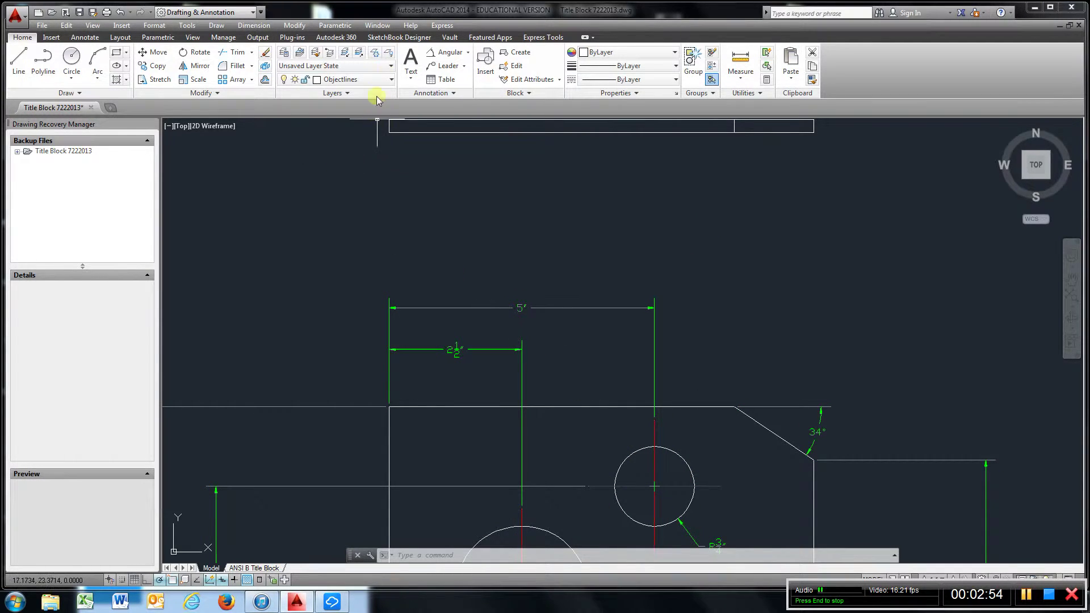
pyautogui.click(391, 79)
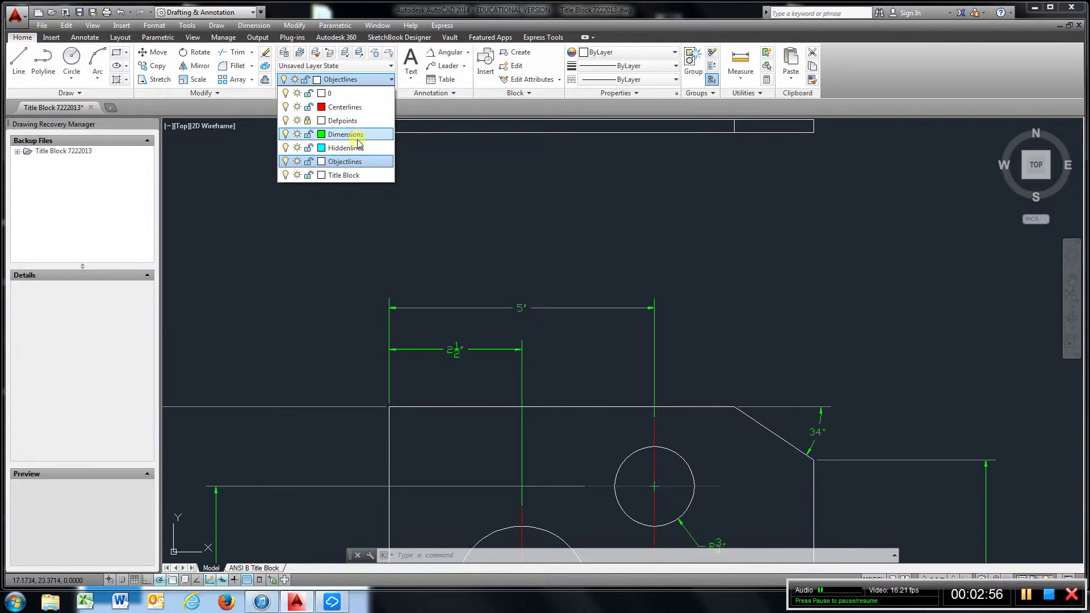
pyautogui.click(346, 149)
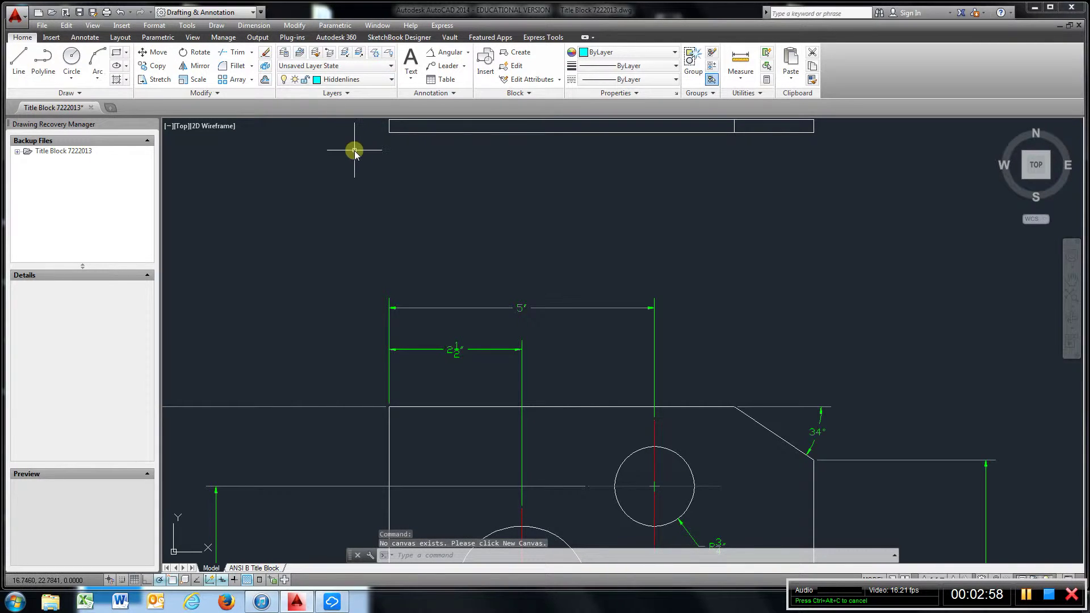
pyautogui.click(19, 59)
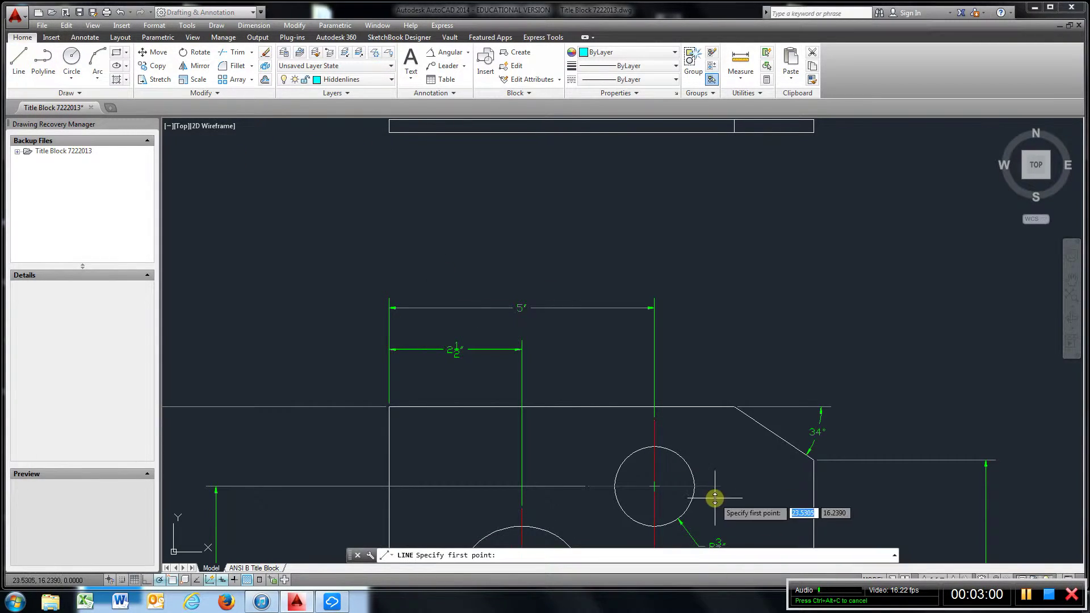
pyautogui.click(694, 486)
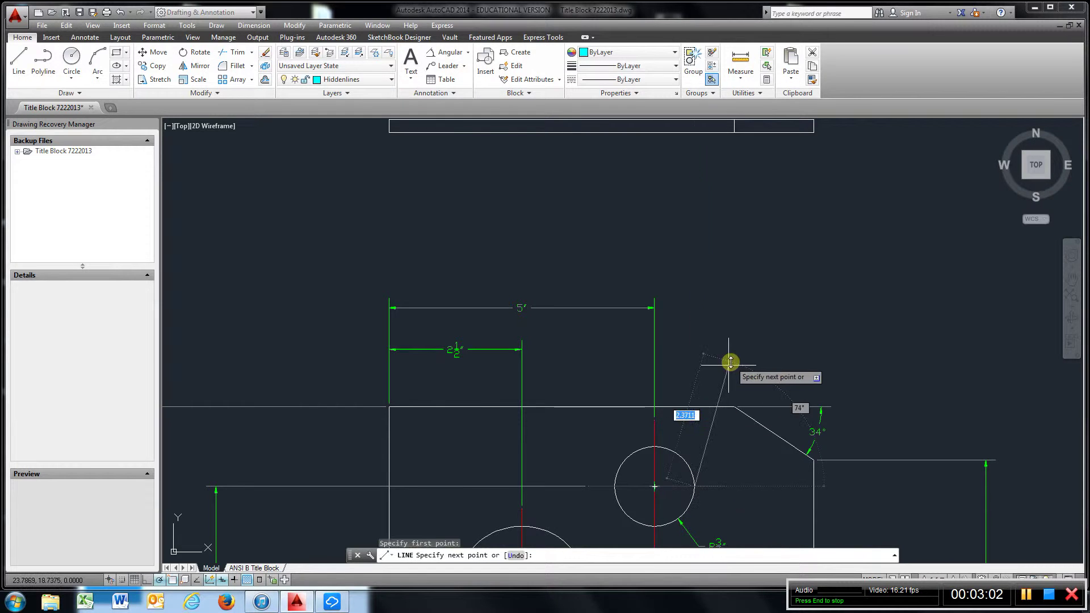
pyautogui.moveTo(707, 206); pyautogui.dragTo(715, 315, button='middle')
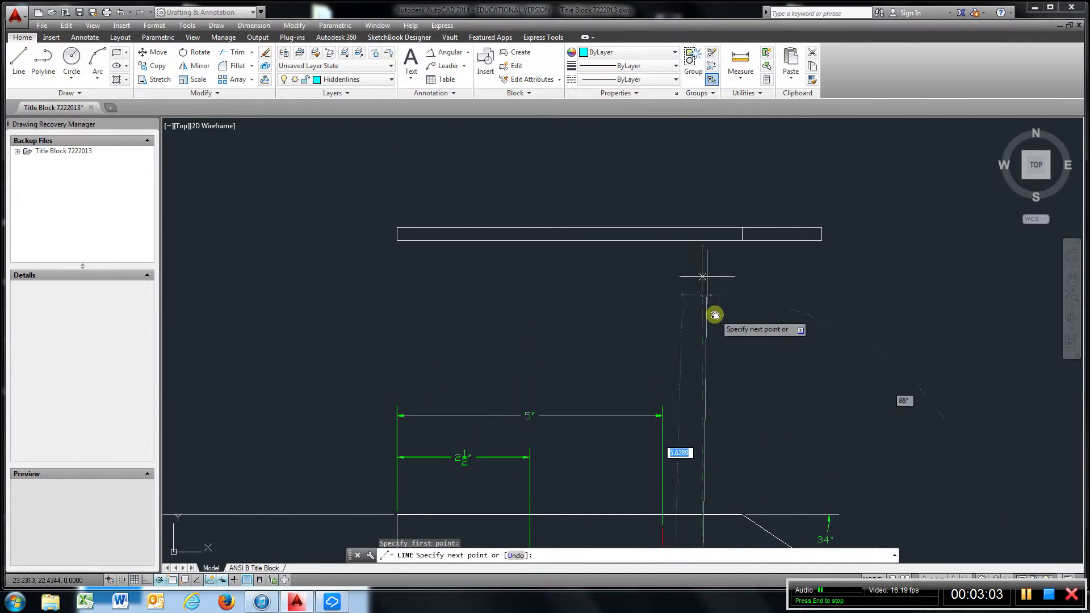
pyautogui.click(703, 159)
# Step: Draw a vertical hidden line from the small circle's left quadrant up past the top-view strip
pyautogui.moveTo(713, 270); pyautogui.dragTo(718, 179, button='middle')
pyautogui.moveTo(691, 292); pyautogui.dragTo(696, 176, button='middle')
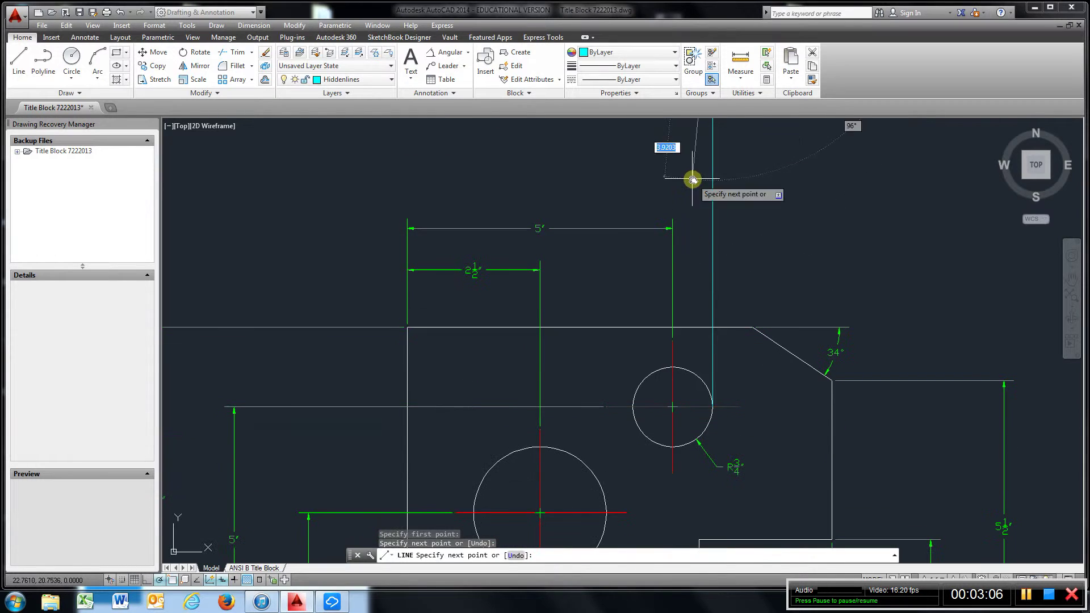
pyautogui.click(19, 60)
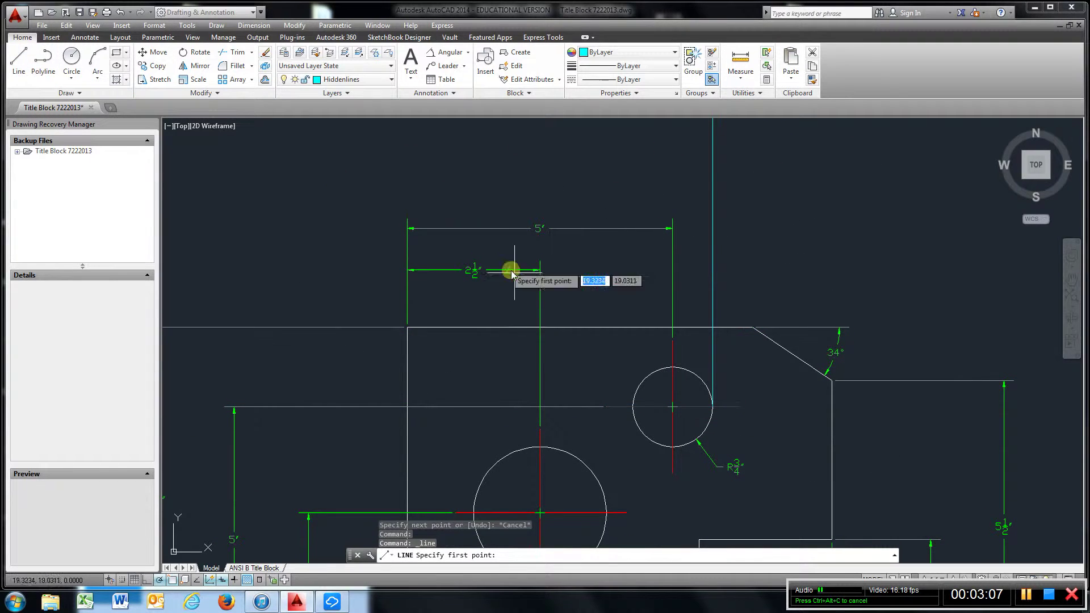
pyautogui.click(631, 407)
pyautogui.moveTo(643, 241); pyautogui.dragTo(628, 403, button='middle')
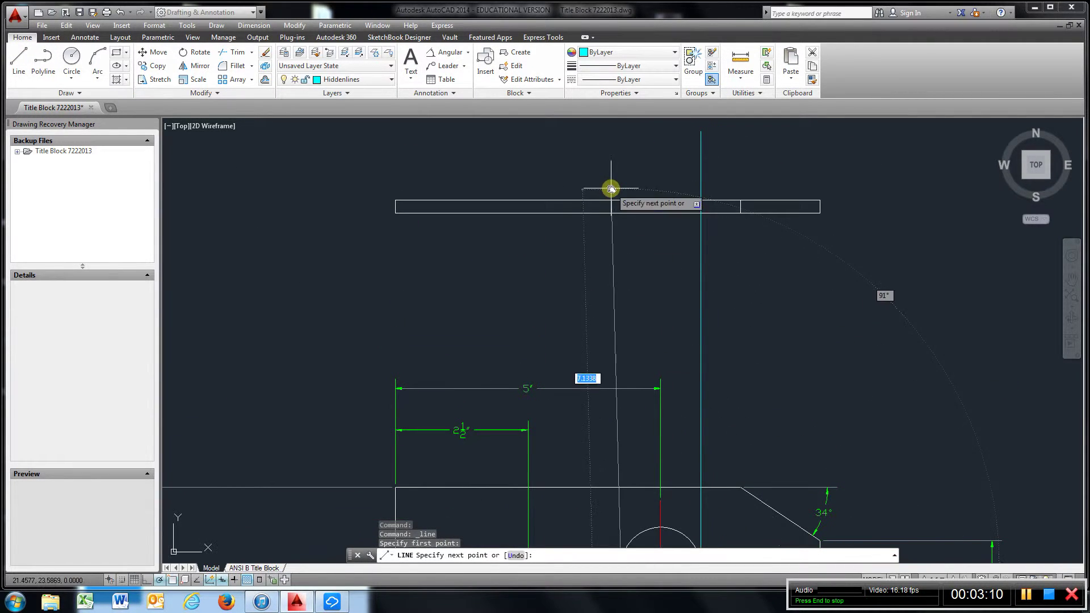
pyautogui.click(623, 147)
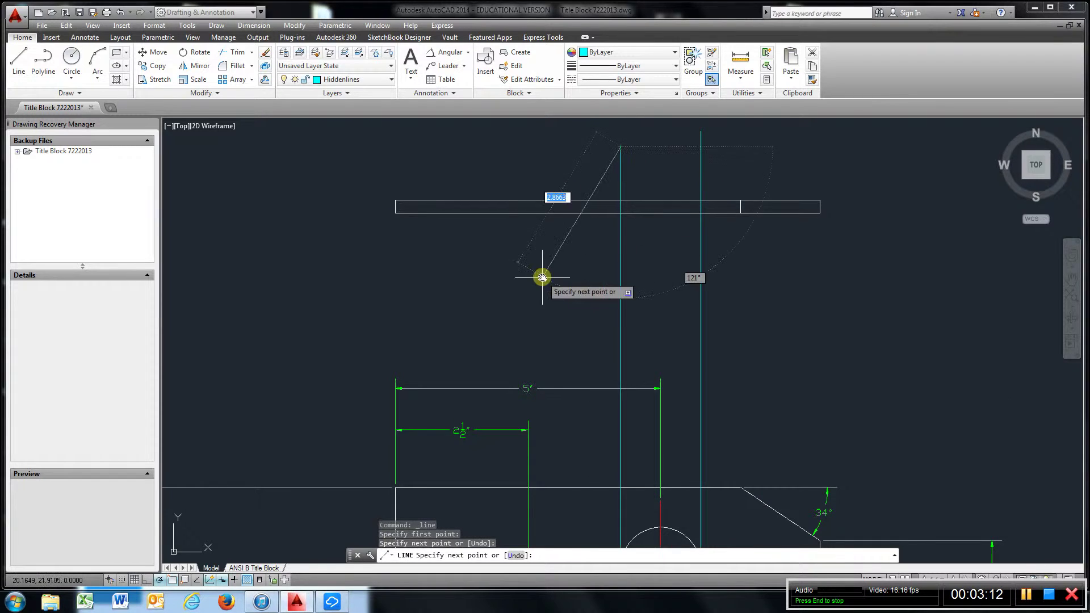
# Step: Draw a vertical hidden line from the large circle's right quadrant up past the top-view strip
pyautogui.moveTo(542, 274); pyautogui.dragTo(556, 210, button='middle')
pyautogui.click(12, 67)
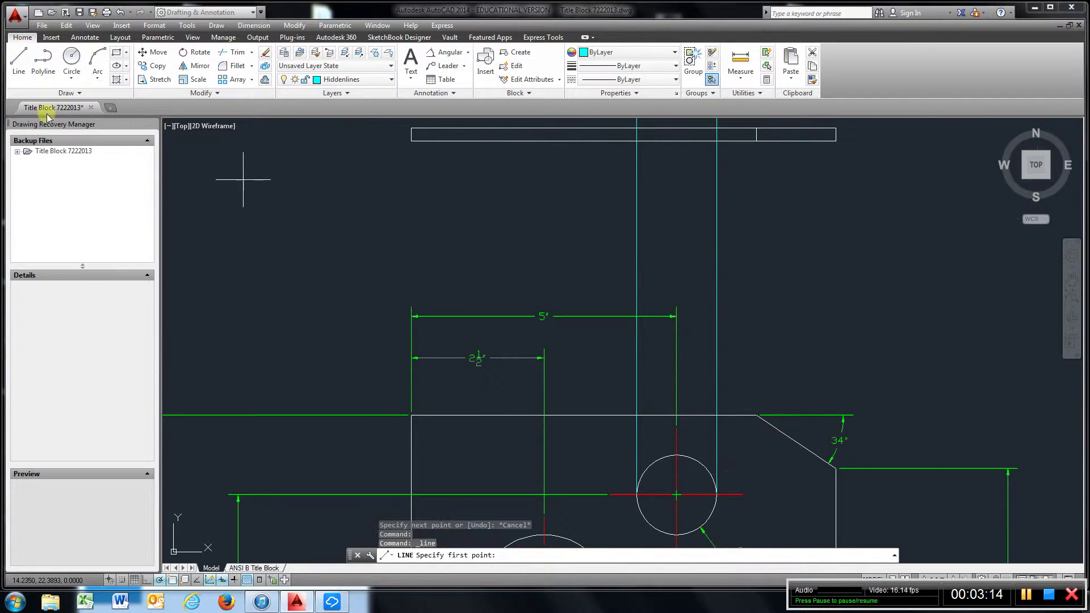
pyautogui.moveTo(444, 462); pyautogui.dragTo(480, 348, button='middle')
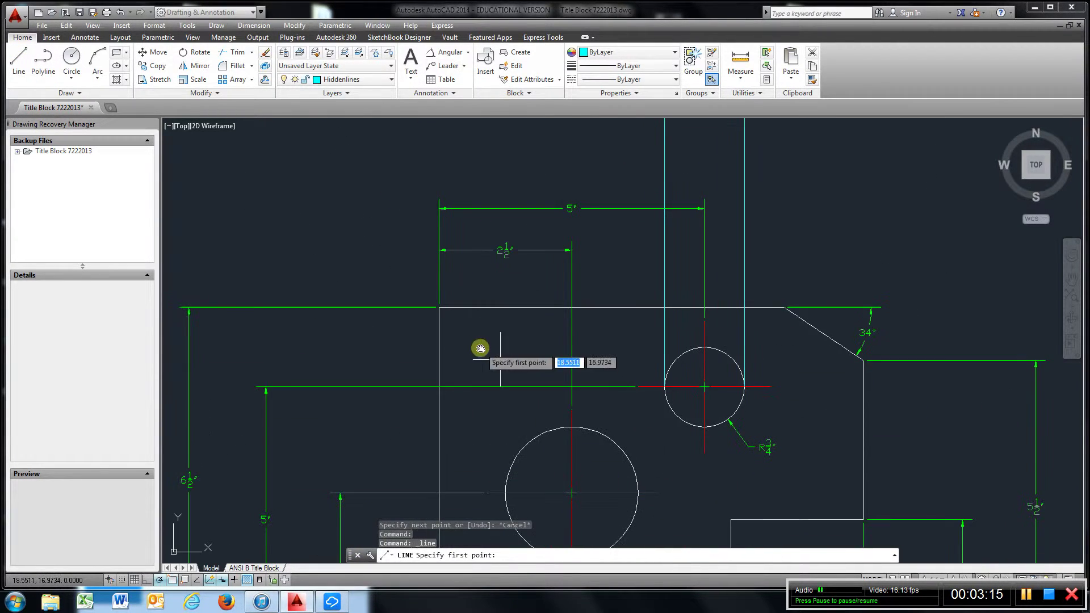
pyautogui.click(638, 491)
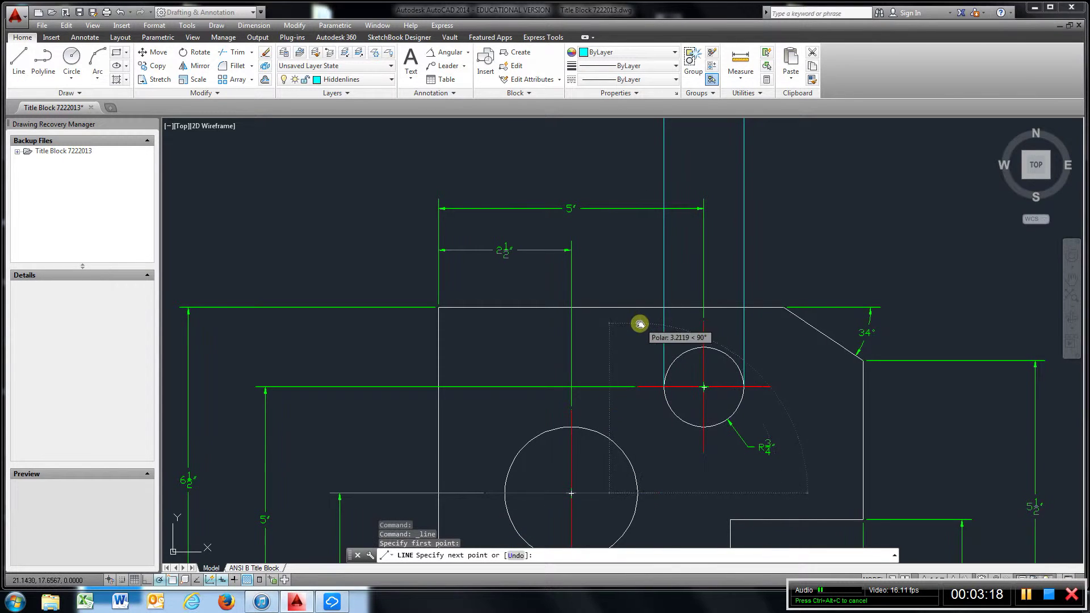
pyautogui.moveTo(637, 319); pyautogui.dragTo(620, 502, button='middle')
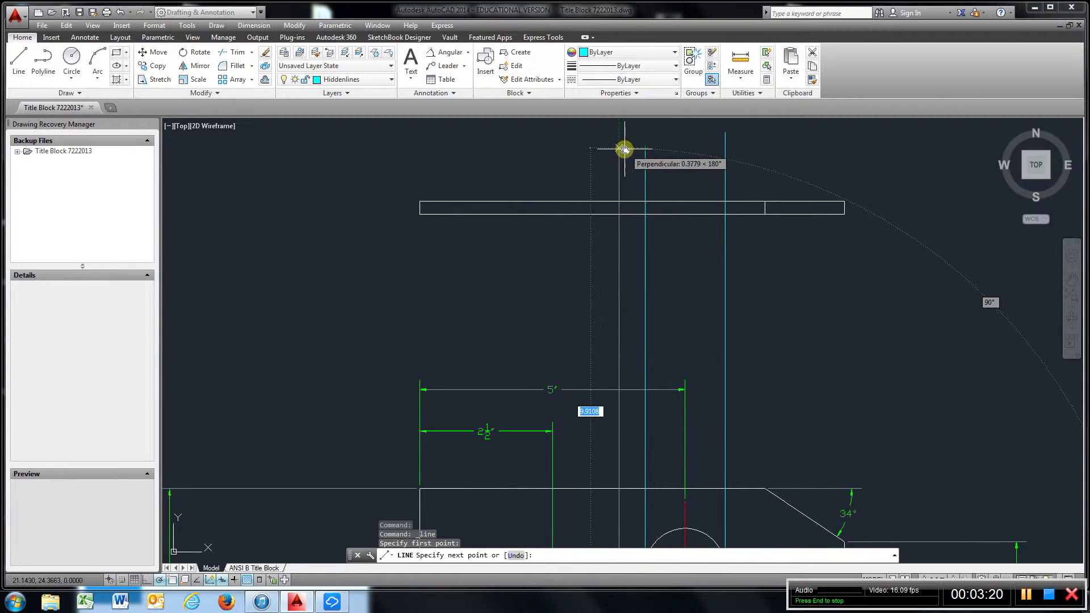
pyautogui.press('Escape')
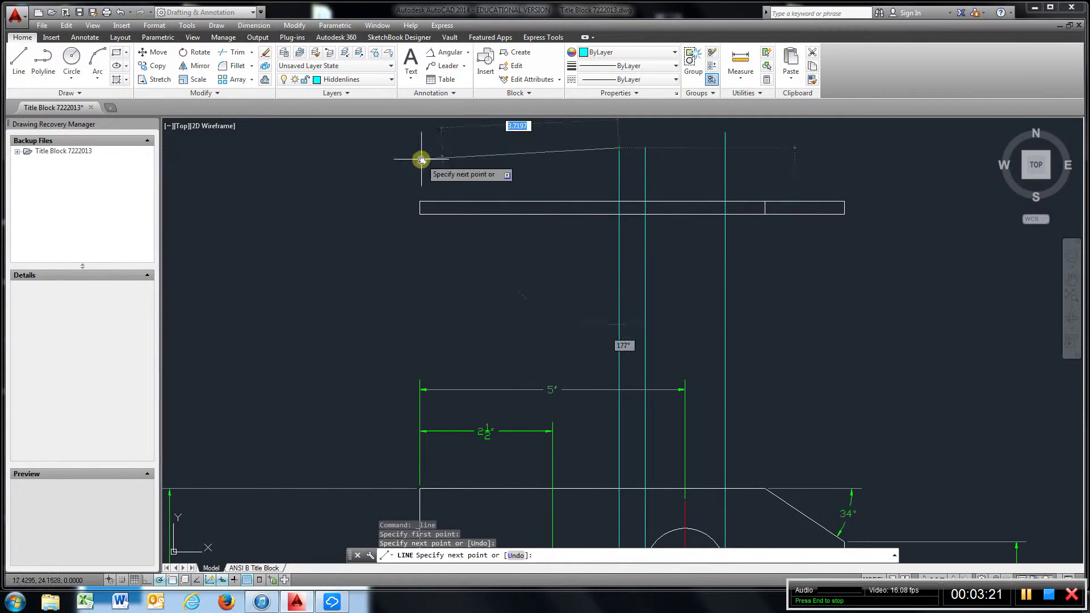
# Step: Draw a vertical hidden line from the large circle's left quadrant up past the top-view strip
pyautogui.click(19, 60)
pyautogui.moveTo(617, 452)
pyautogui.mouseDown(button='middle')
pyautogui.moveTo(625, 441)
pyautogui.moveTo(599, 363)
pyautogui.mouseUp(button='middle')
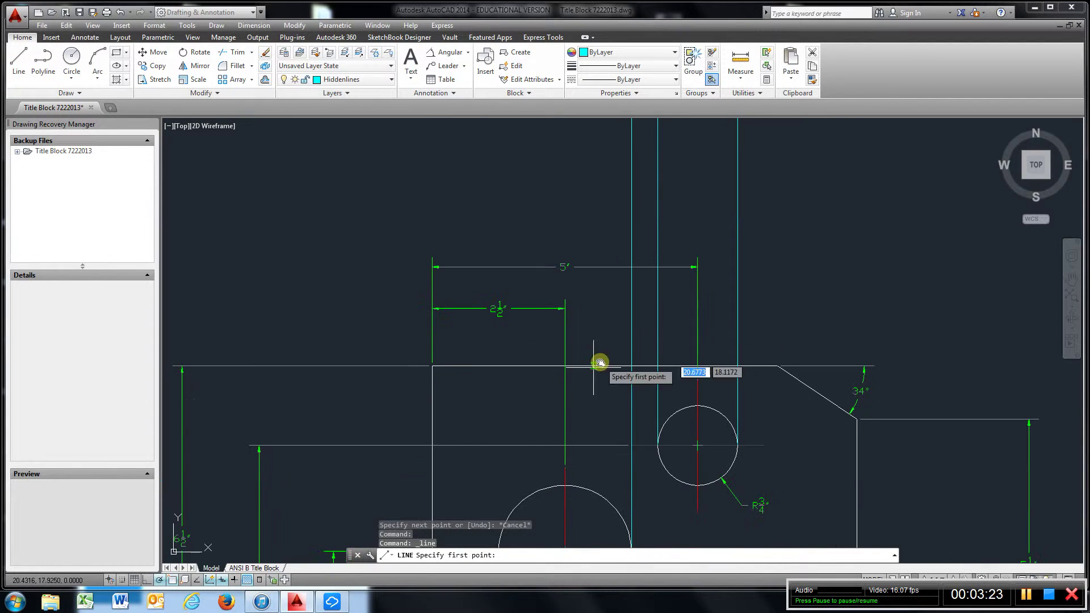
pyautogui.moveTo(493, 503); pyautogui.dragTo(511, 442, button='middle')
pyautogui.click(506, 495)
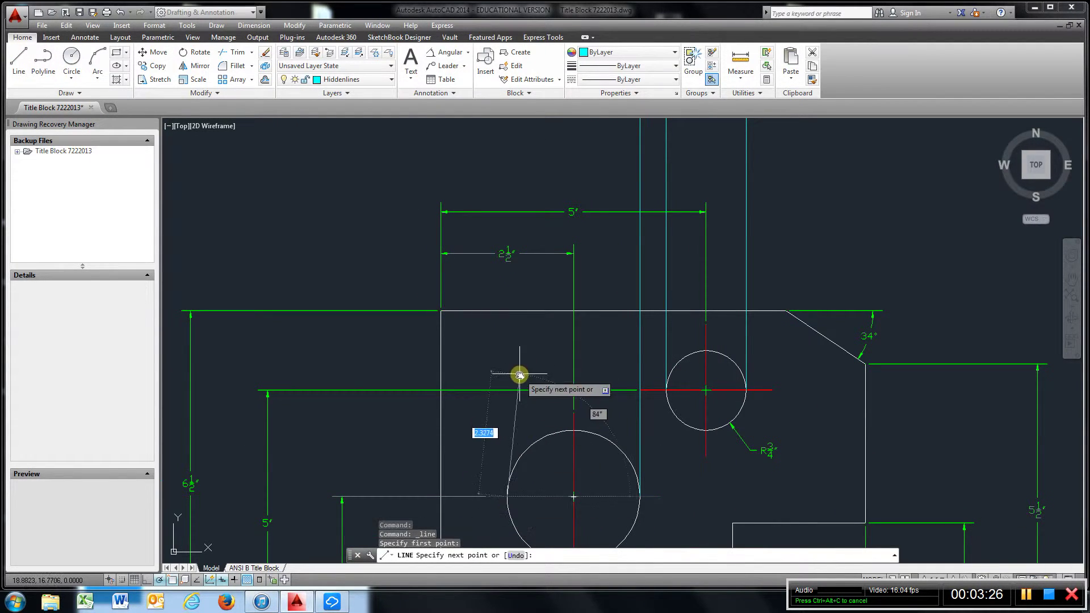
pyautogui.moveTo(547, 236); pyautogui.dragTo(541, 471, button='middle')
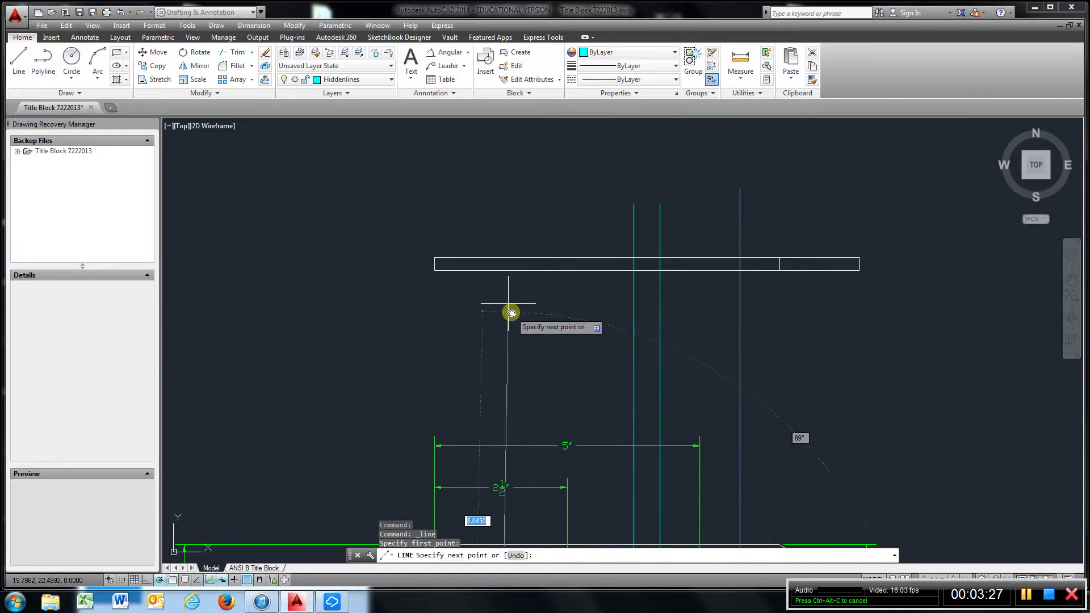
pyautogui.click(500, 194)
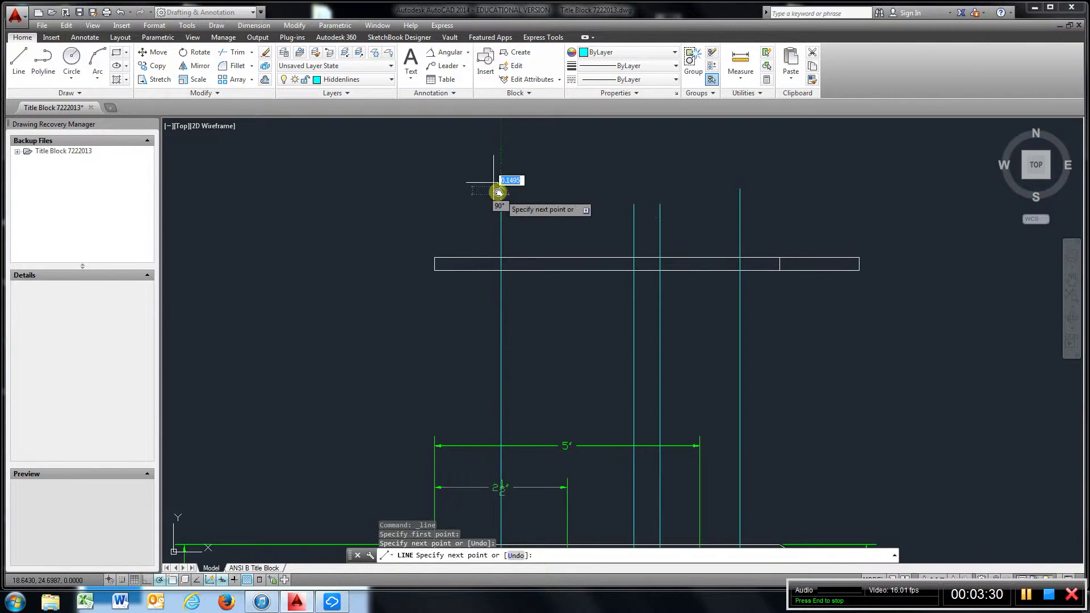
# Step: Trim the four hidden lines above and below the top-view strip, using its two long edges as cutting edges
pyautogui.click(238, 52)
pyautogui.click(575, 239)
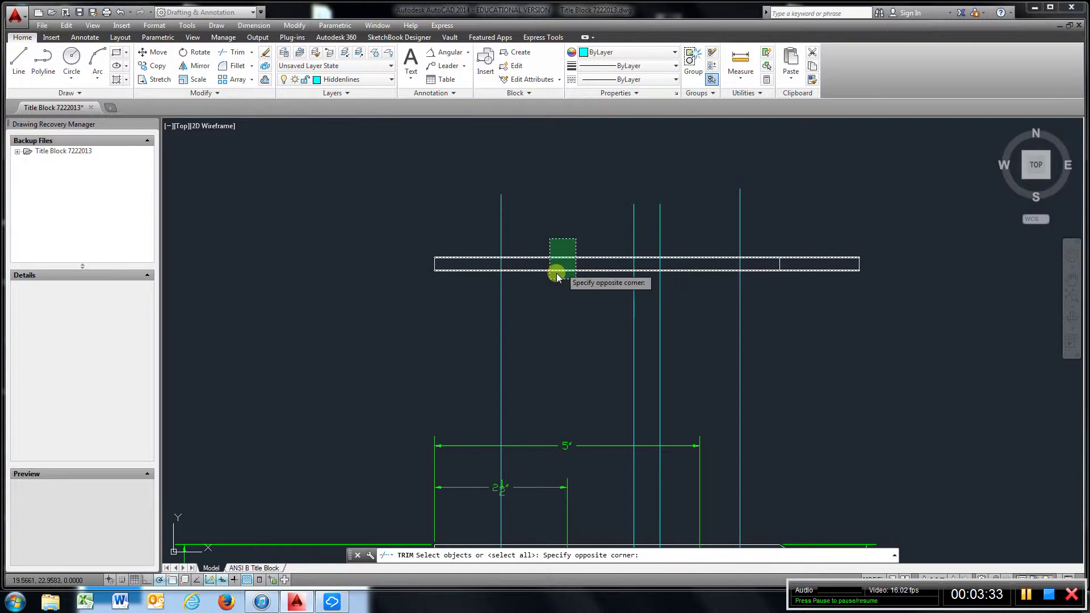
pyautogui.click(528, 312)
pyautogui.press('Return')
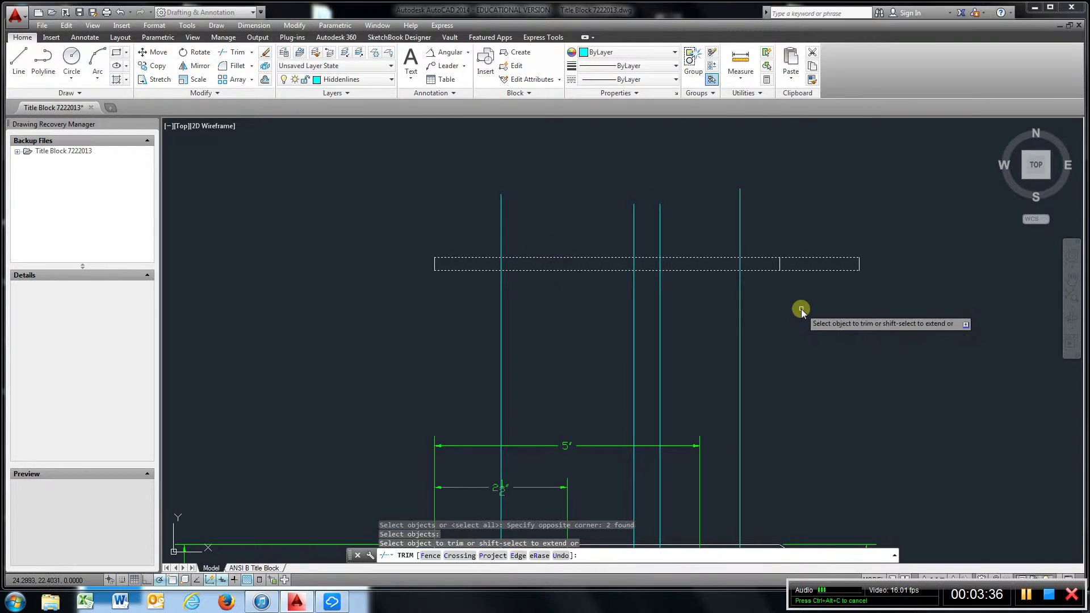
pyautogui.click(801, 308)
pyautogui.click(488, 405)
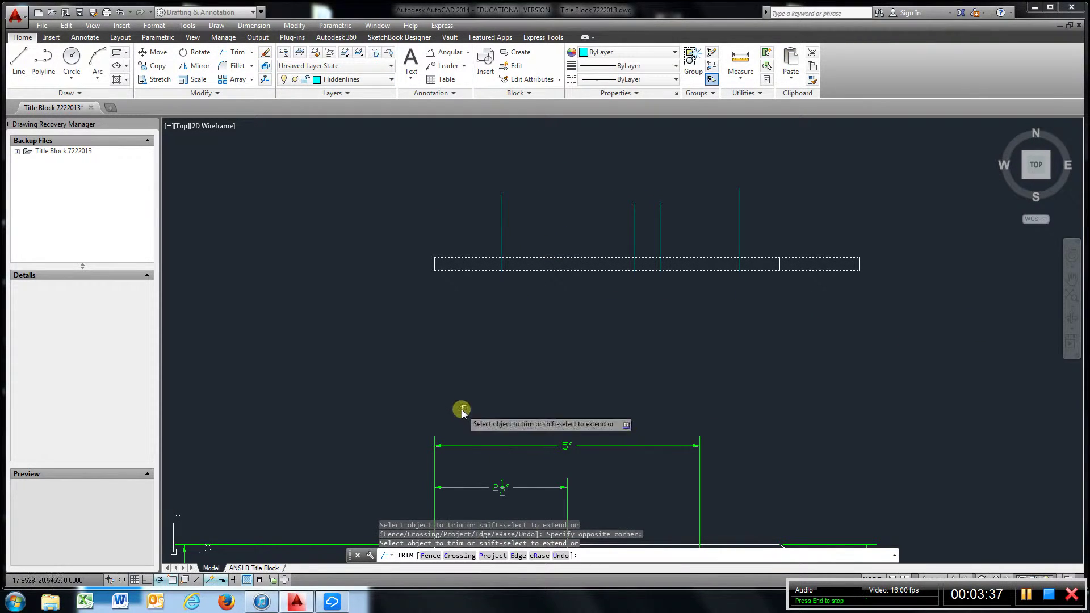
pyautogui.click(800, 170)
pyautogui.click(471, 266)
pyautogui.rightClick(813, 344)
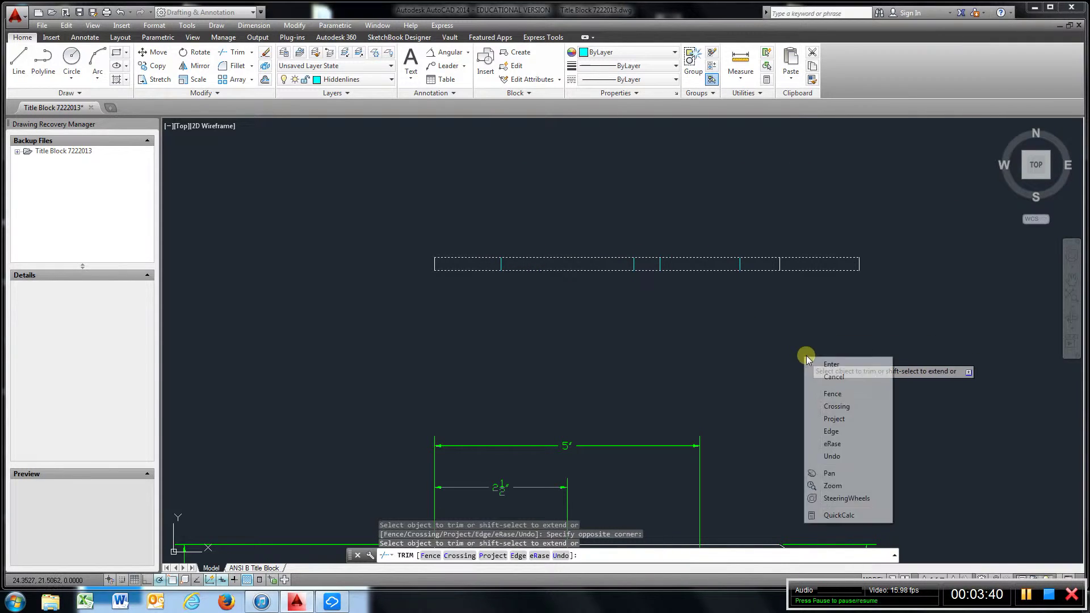
pyautogui.click(829, 362)
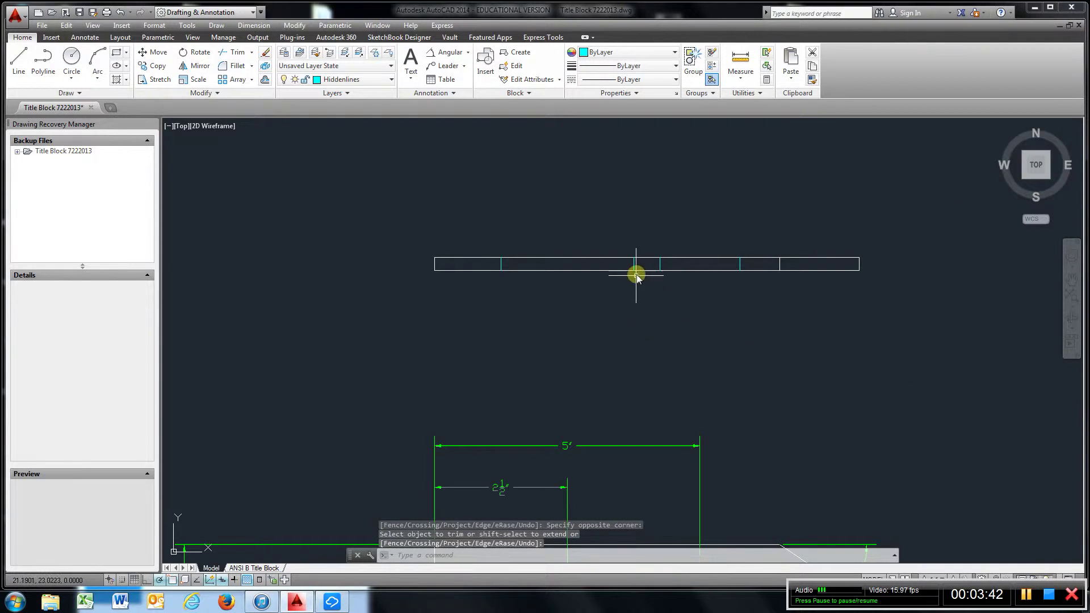
# Step: Make Centerlines the current layer and draw a vertical line from the upper end of the small circle's center line up past the top-view strip
pyautogui.moveTo(611, 356); pyautogui.dragTo(612, 250, button='middle')
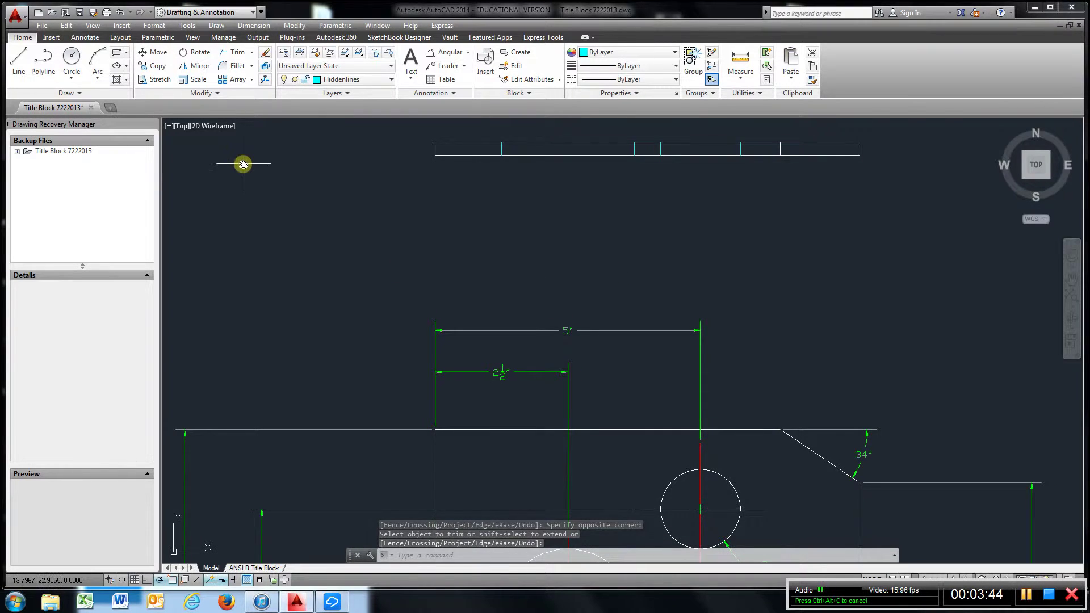
pyautogui.click(377, 80)
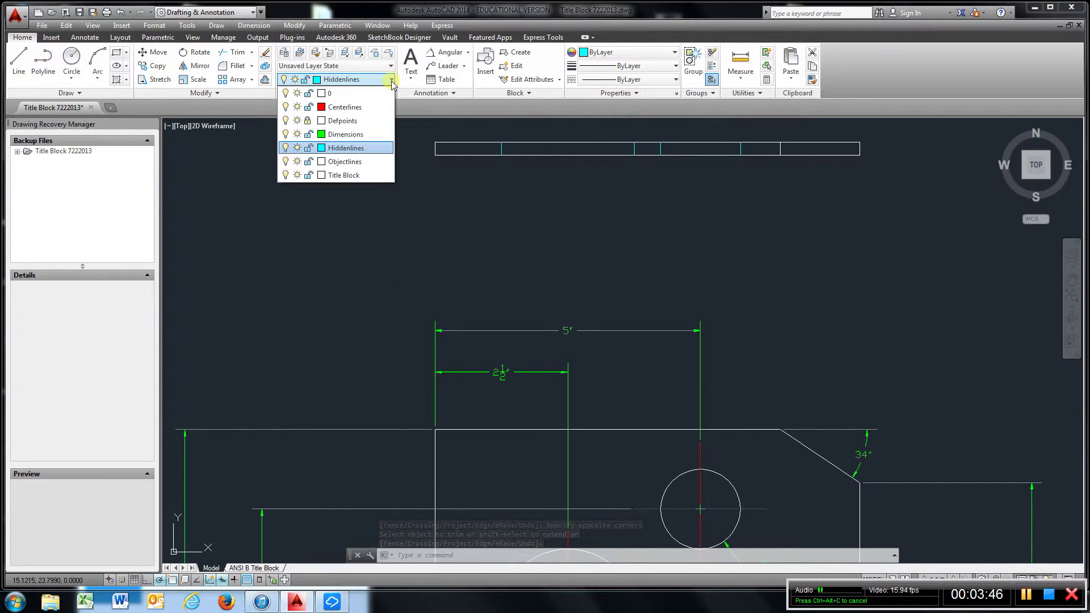
pyautogui.click(369, 108)
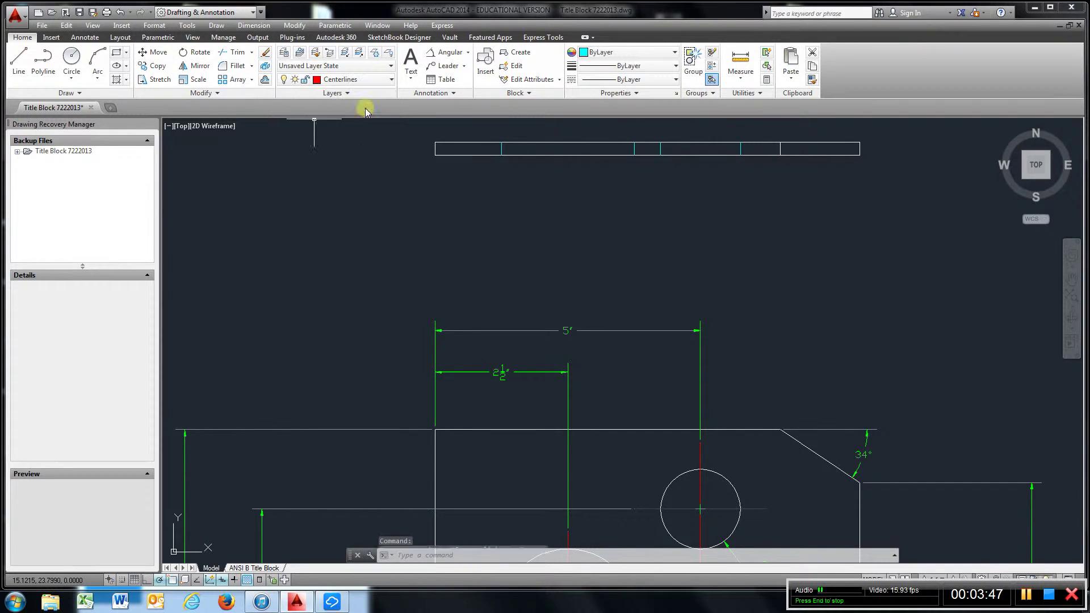
pyautogui.click(19, 59)
pyautogui.moveTo(462, 323)
pyautogui.mouseDown(button='middle')
pyautogui.moveTo(468, 186)
pyautogui.moveTo(390, 243)
pyautogui.mouseUp(button='middle')
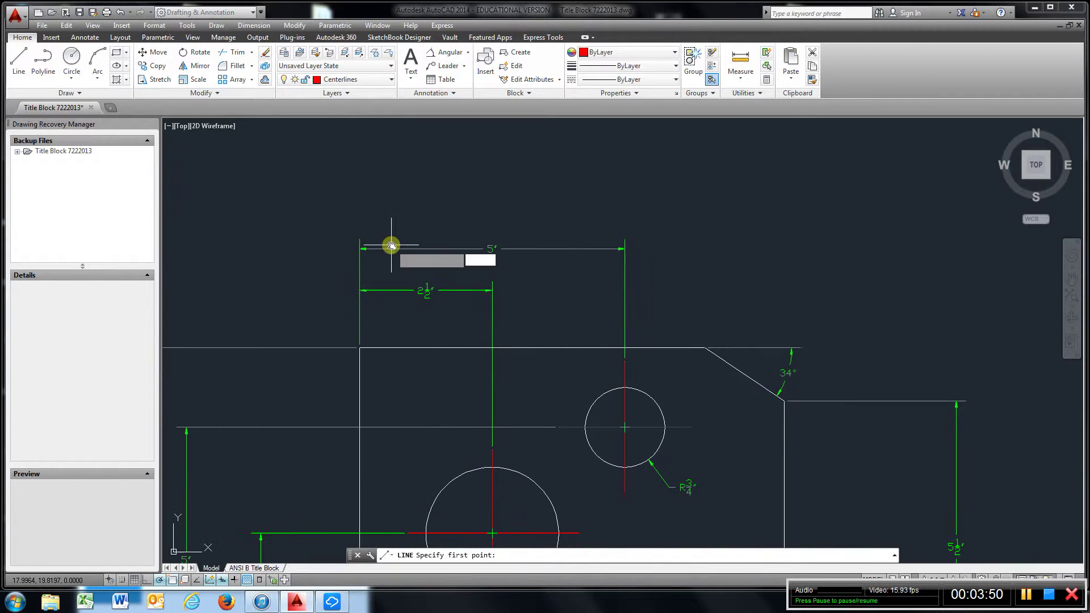
pyautogui.scroll(2, 623, 382)
pyautogui.scroll(3, 620, 383)
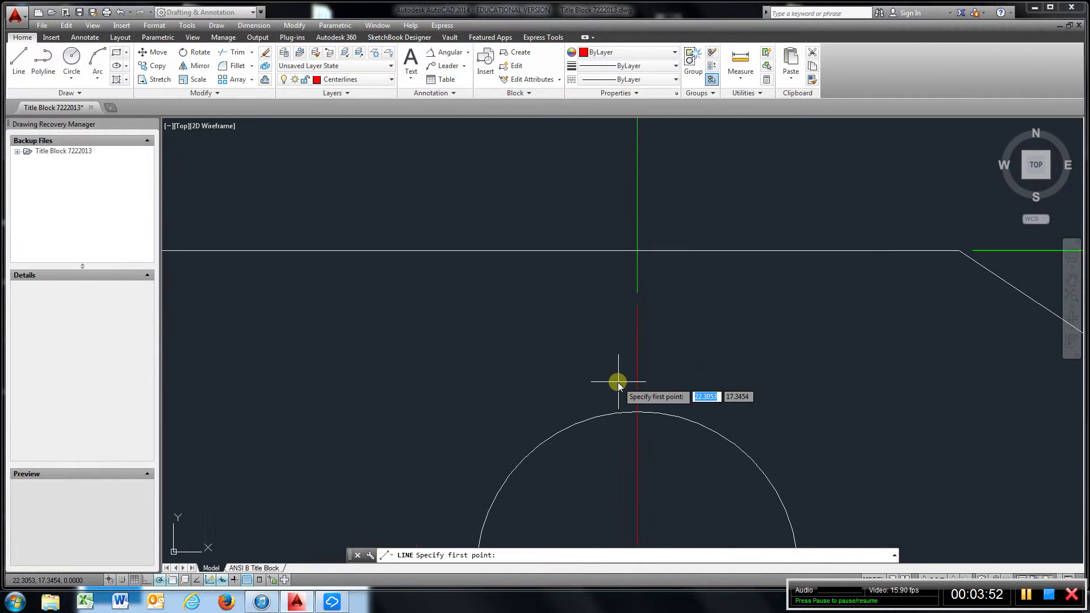
pyautogui.click(638, 309)
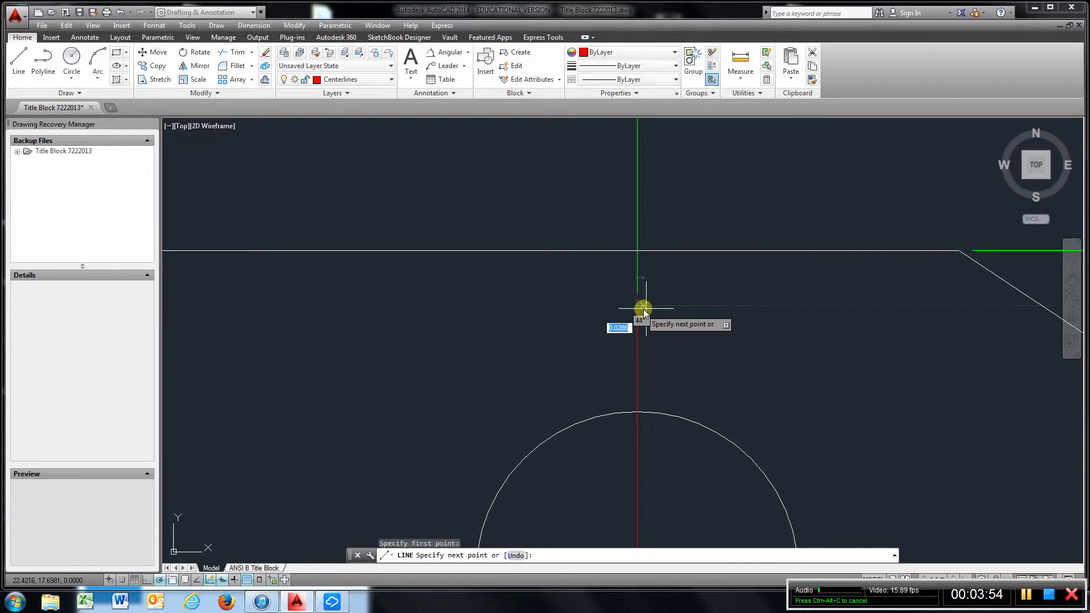
pyautogui.scroll(5, 712, 309)
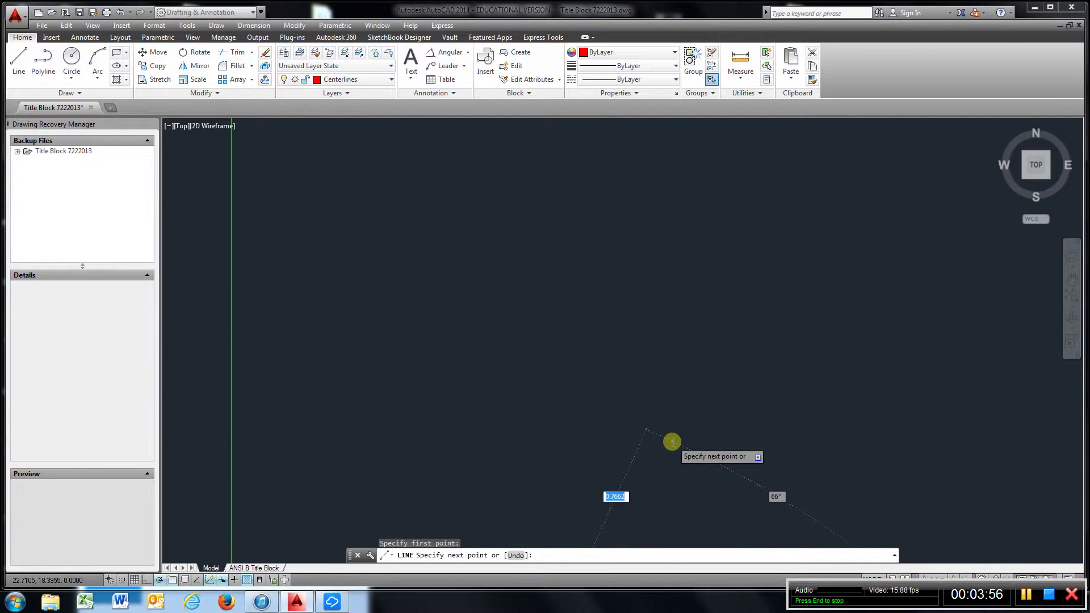
pyautogui.scroll(-4, 672, 441)
pyautogui.scroll(2, 675, 357)
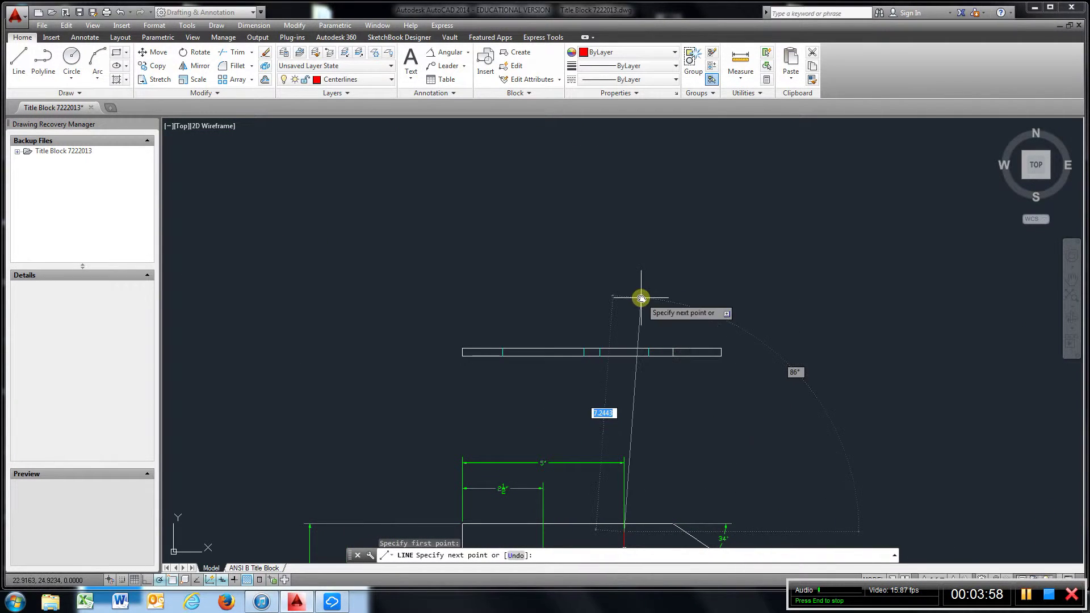
pyautogui.click(622, 303)
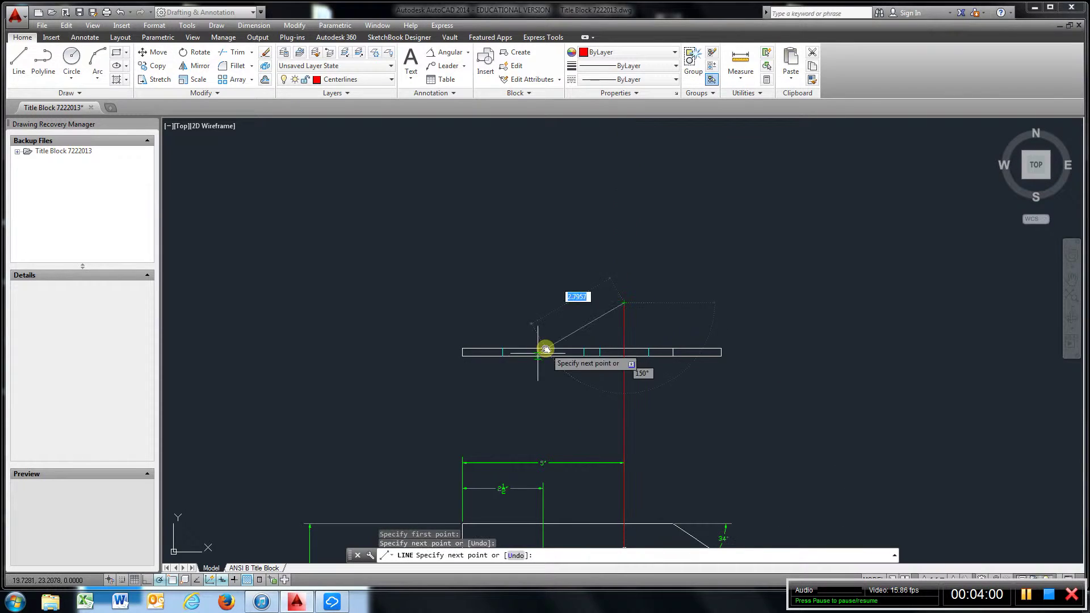
# Step: Draw a vertical line from the upper end of the large circle's center line up past the top-view strip
pyautogui.moveTo(494, 485); pyautogui.dragTo(491, 287, button='middle')
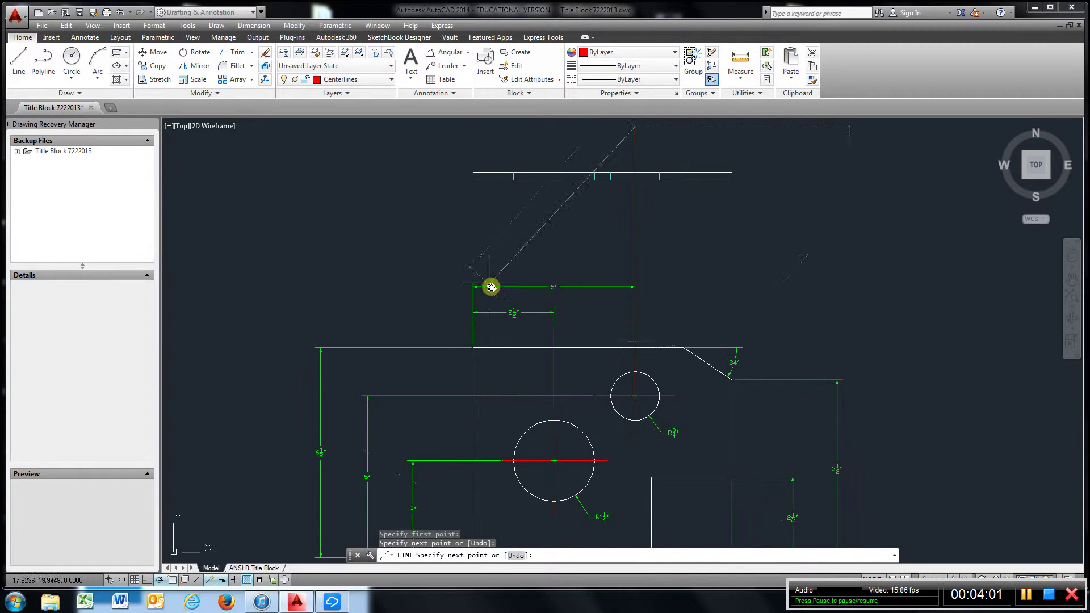
pyautogui.click(17, 61)
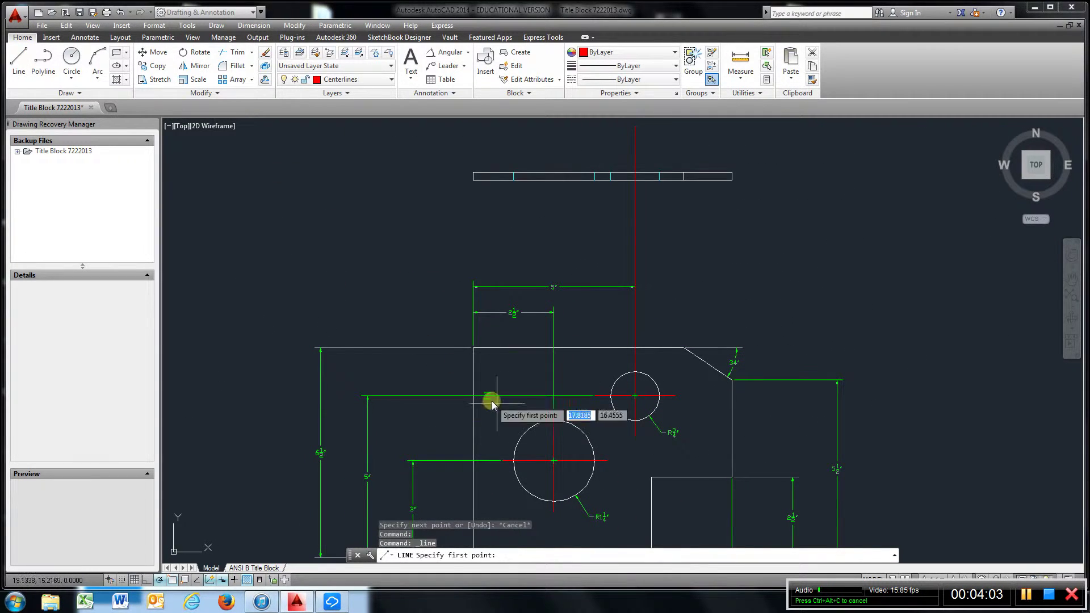
pyautogui.click(552, 413)
pyautogui.moveTo(555, 408); pyautogui.dragTo(557, 309, button='middle')
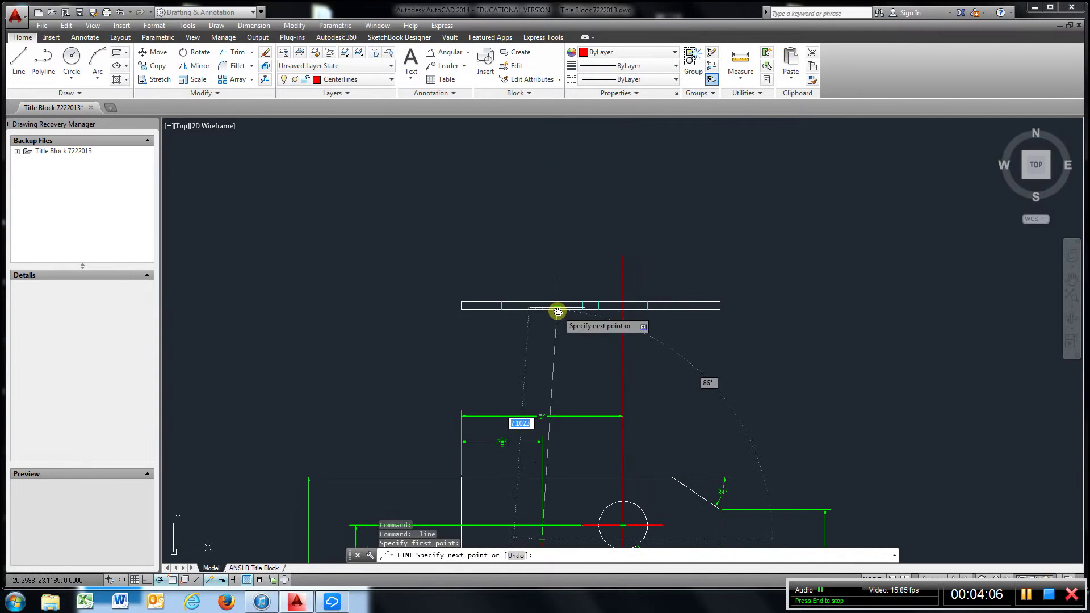
pyautogui.click(542, 258)
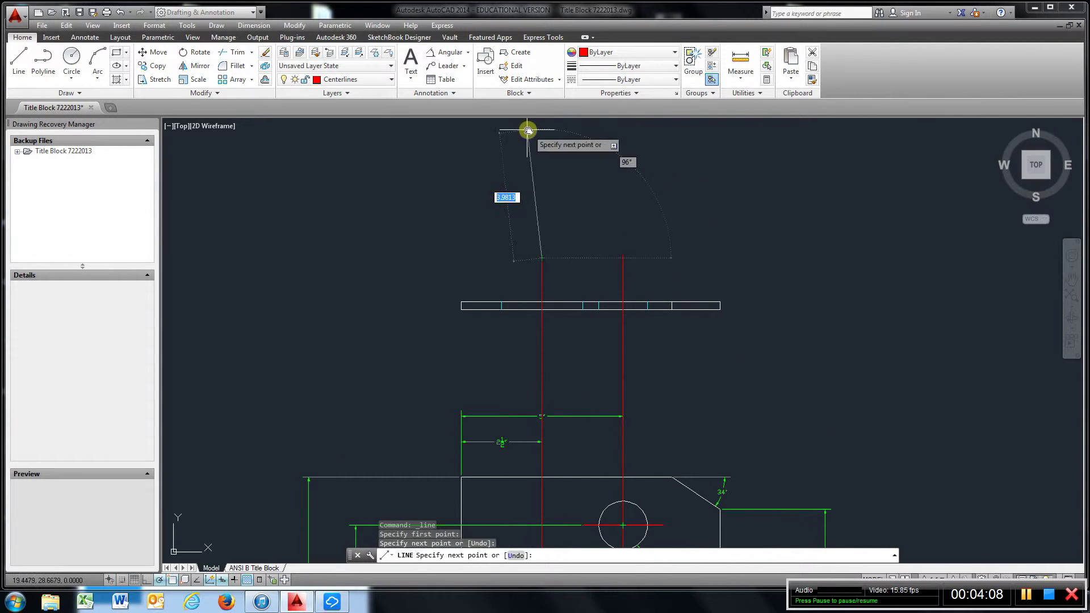
# Step: Trim both projected center lines above and below the top-view strip, using its two long edges as cutting edges
pyautogui.click(237, 55)
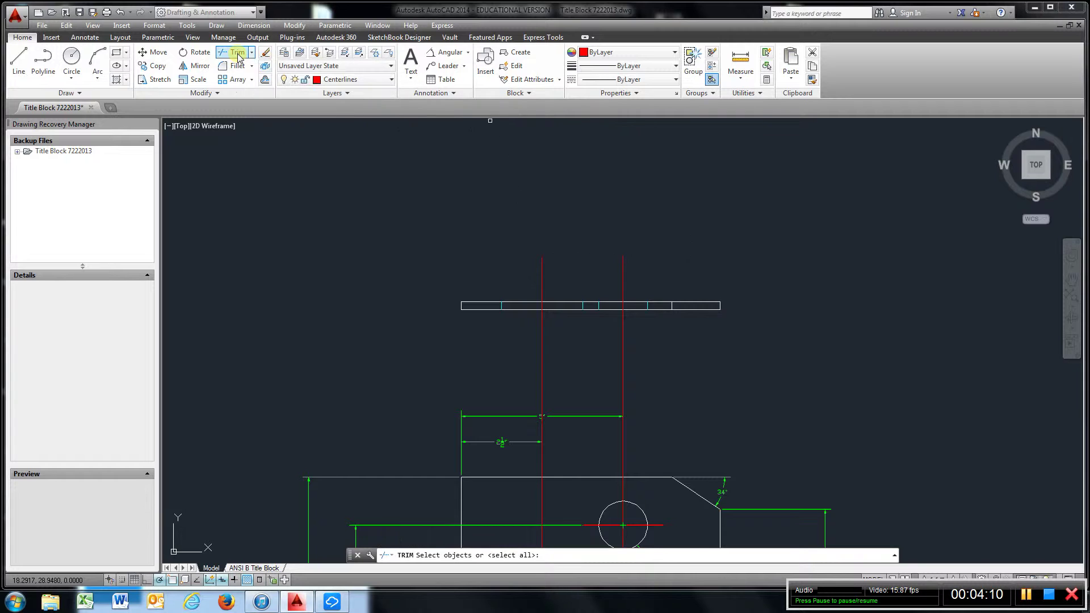
pyautogui.click(559, 316)
pyautogui.press('Return')
pyautogui.click(669, 342)
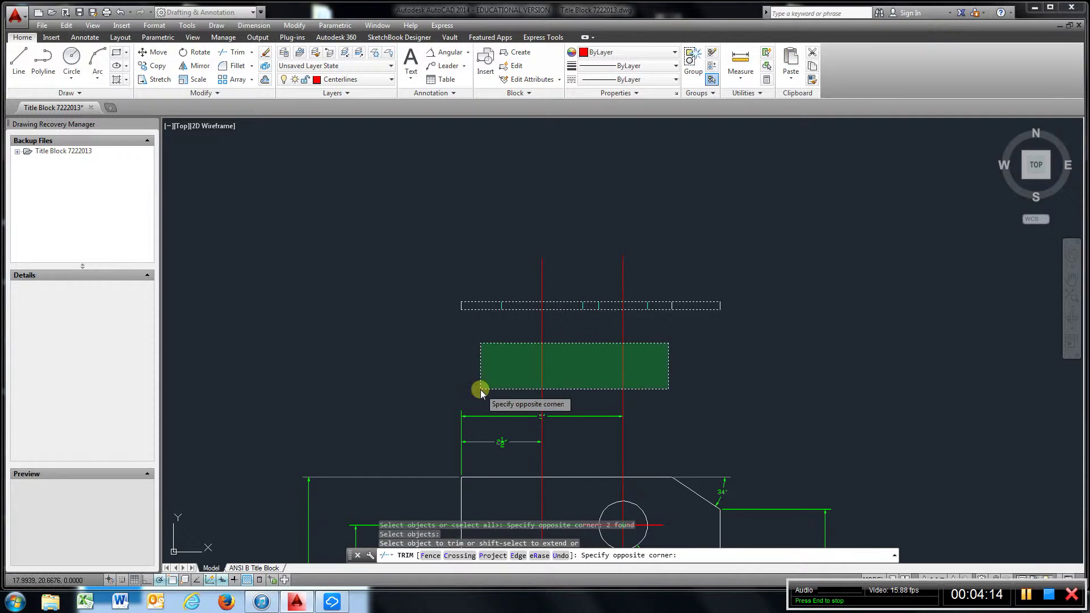
pyautogui.click(480, 390)
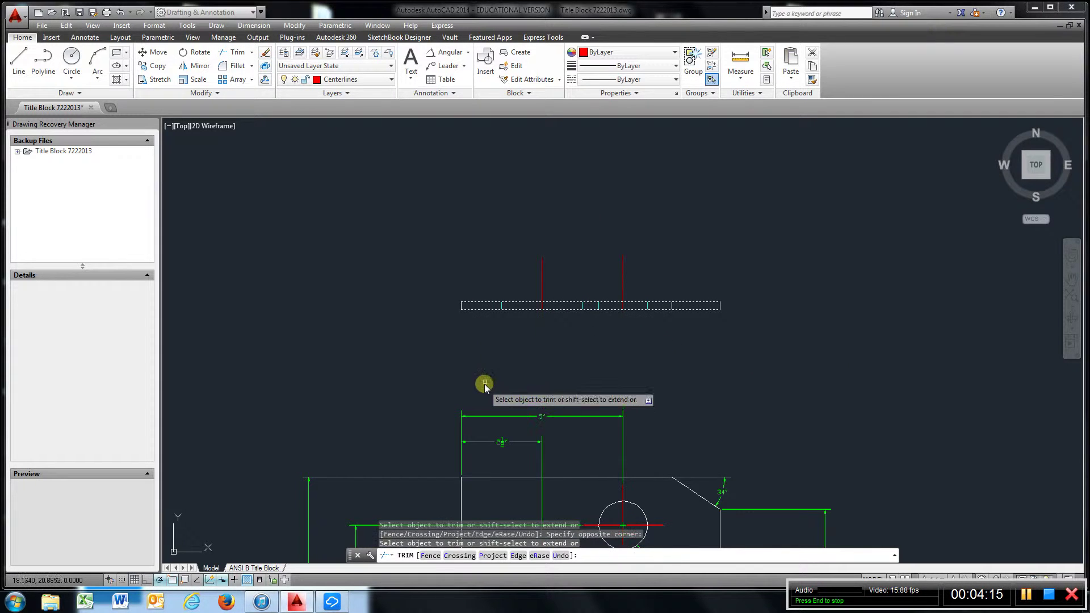
pyautogui.click(653, 230)
pyautogui.click(514, 287)
pyautogui.rightClick(602, 390)
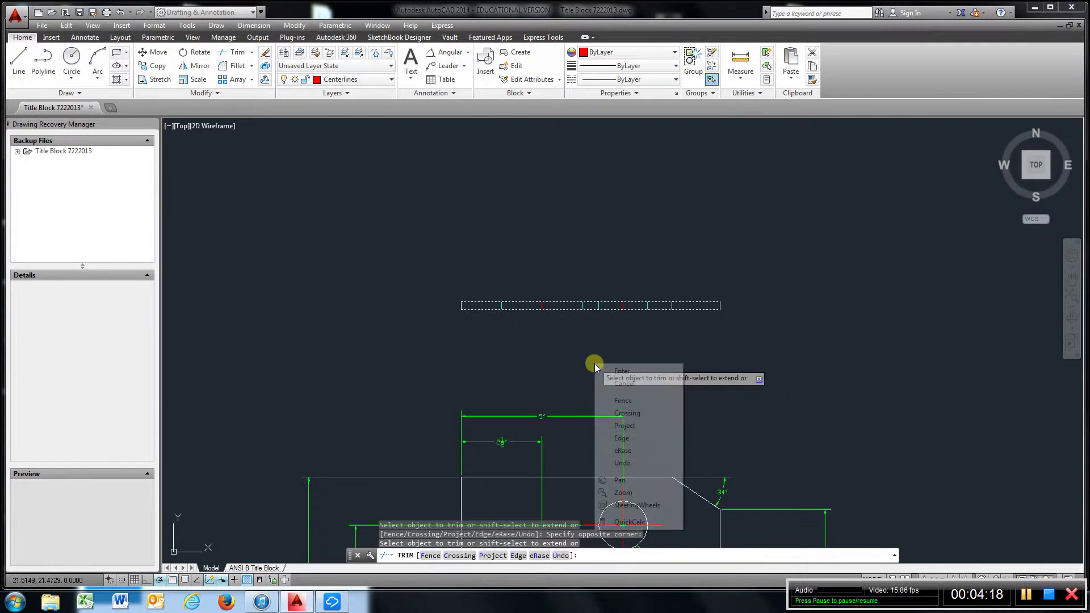
pyautogui.click(618, 373)
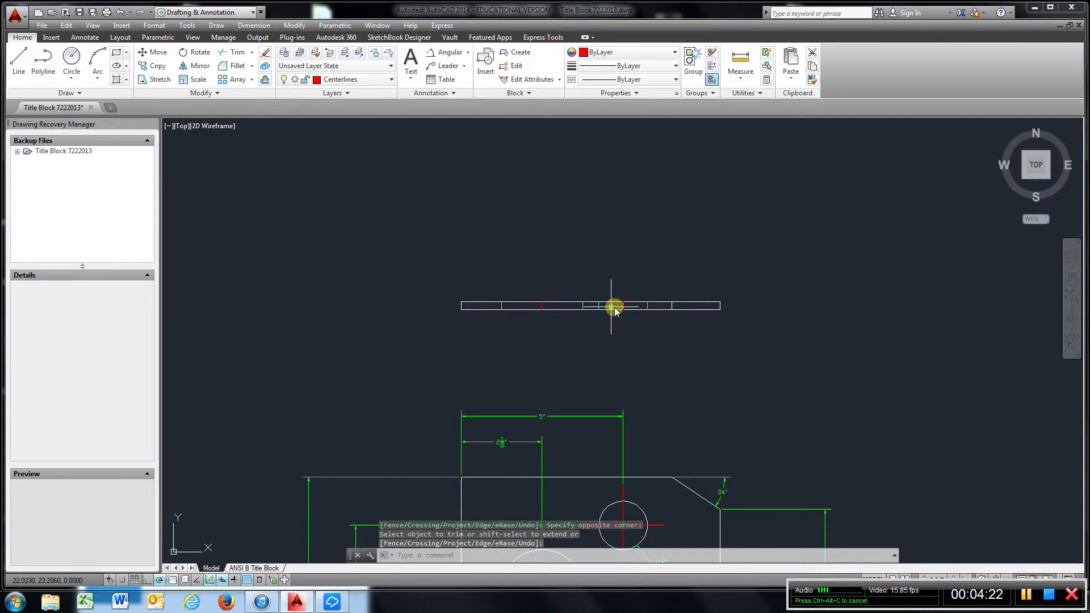
# Step: Offset the top-view strip's upper edge upward and its lower edge downward by 0.25
pyautogui.moveTo(595, 322); pyautogui.dragTo(587, 382, button='middle')
pyautogui.scroll(5, 588, 379)
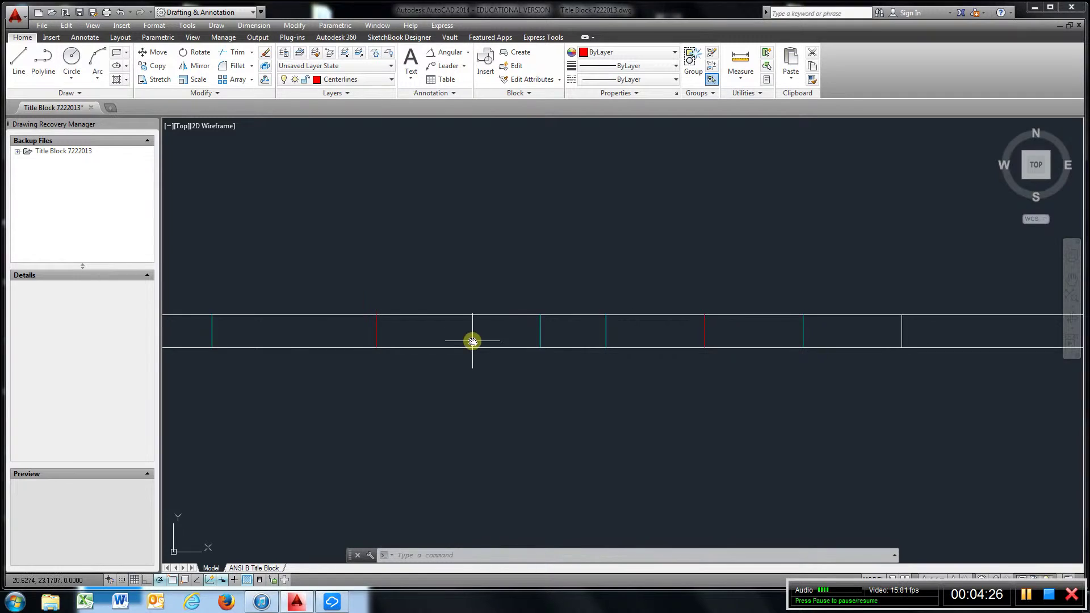
pyautogui.click(473, 314)
pyautogui.scroll(2, 473, 315)
pyautogui.scroll(-4, 472, 314)
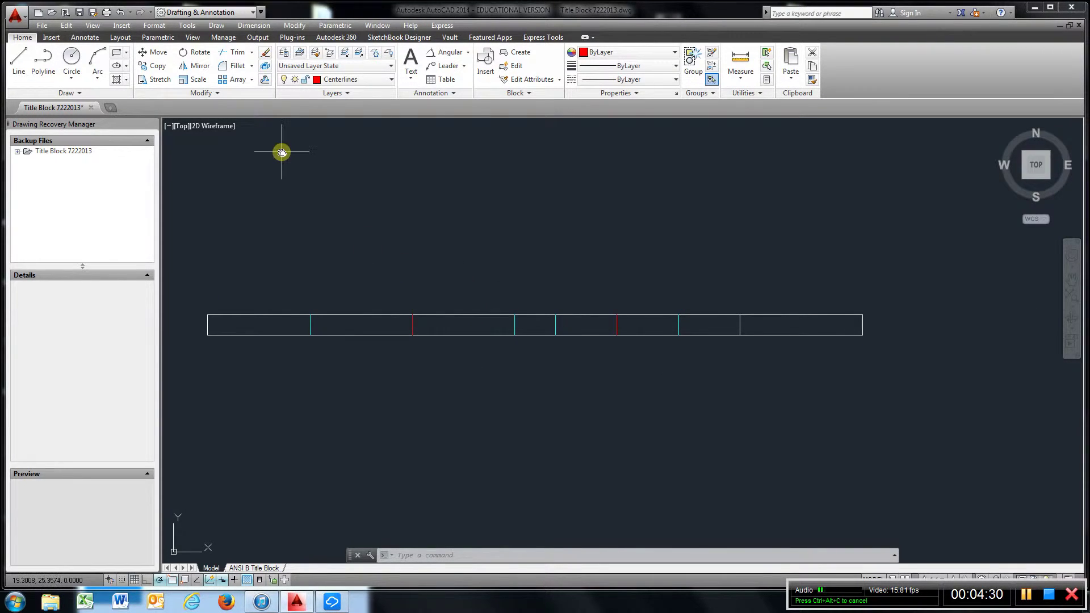
pyautogui.click(265, 80)
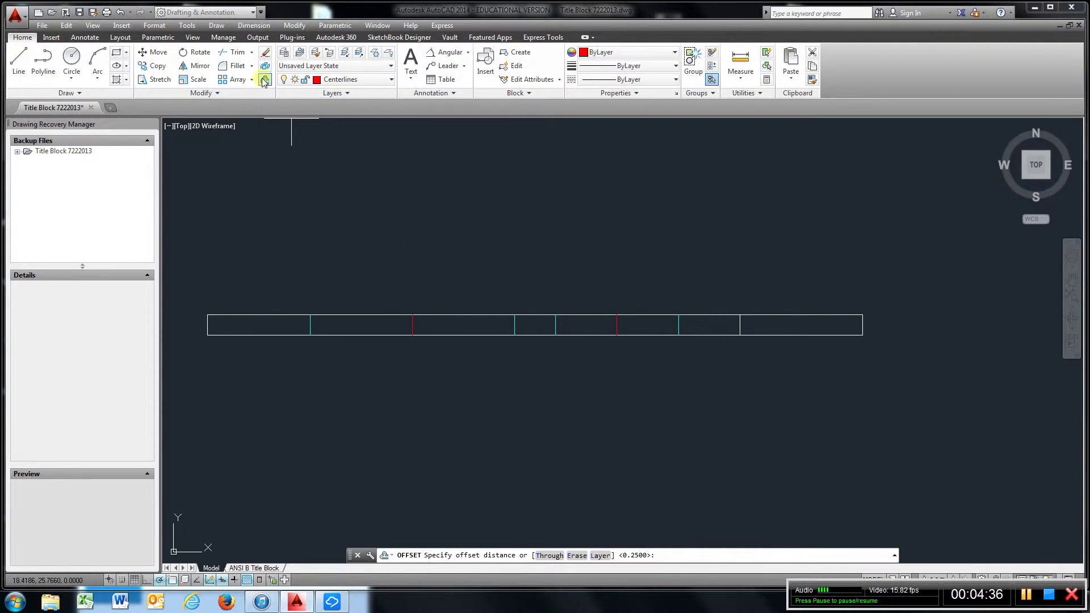
pyautogui.press('Return')
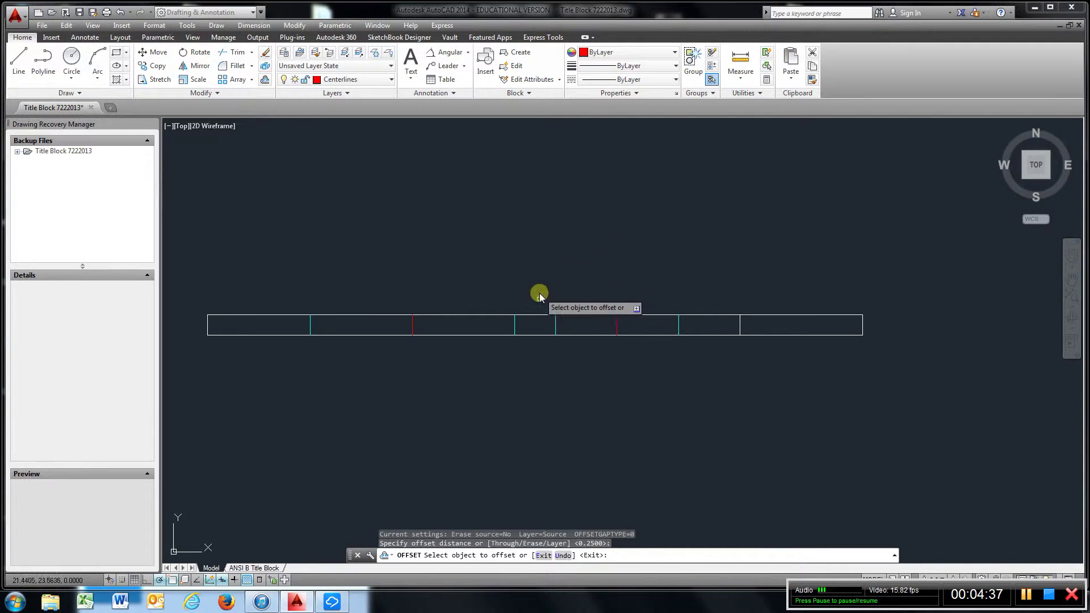
pyautogui.click(484, 315)
pyautogui.click(486, 253)
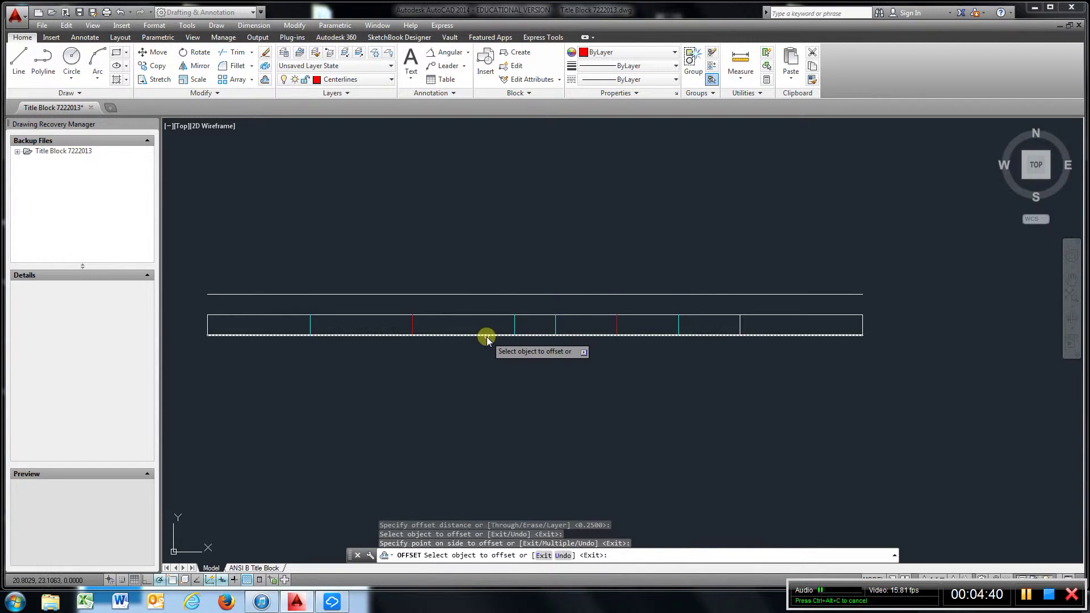
pyautogui.click(486, 335)
pyautogui.click(502, 390)
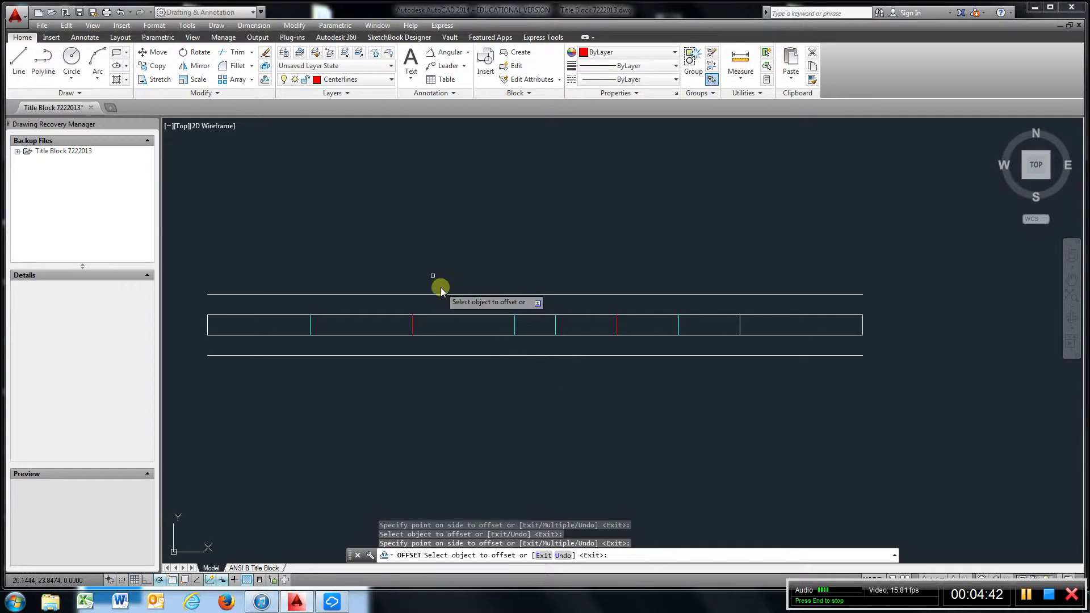
# Step: Extend both center lines in the top-view strip up to the upper offset line
pyautogui.click(252, 54)
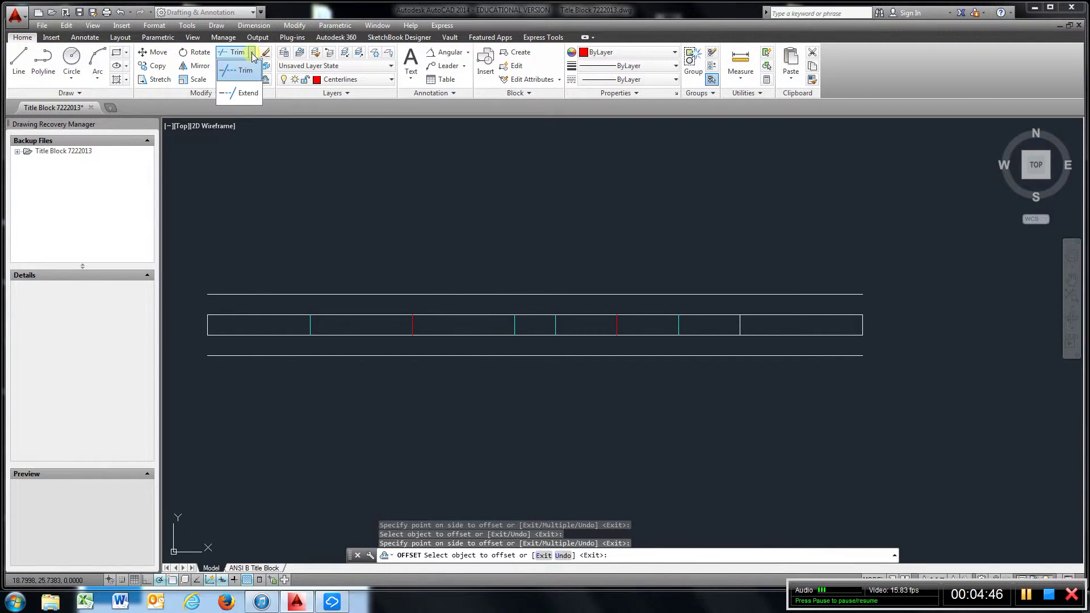
pyautogui.click(248, 93)
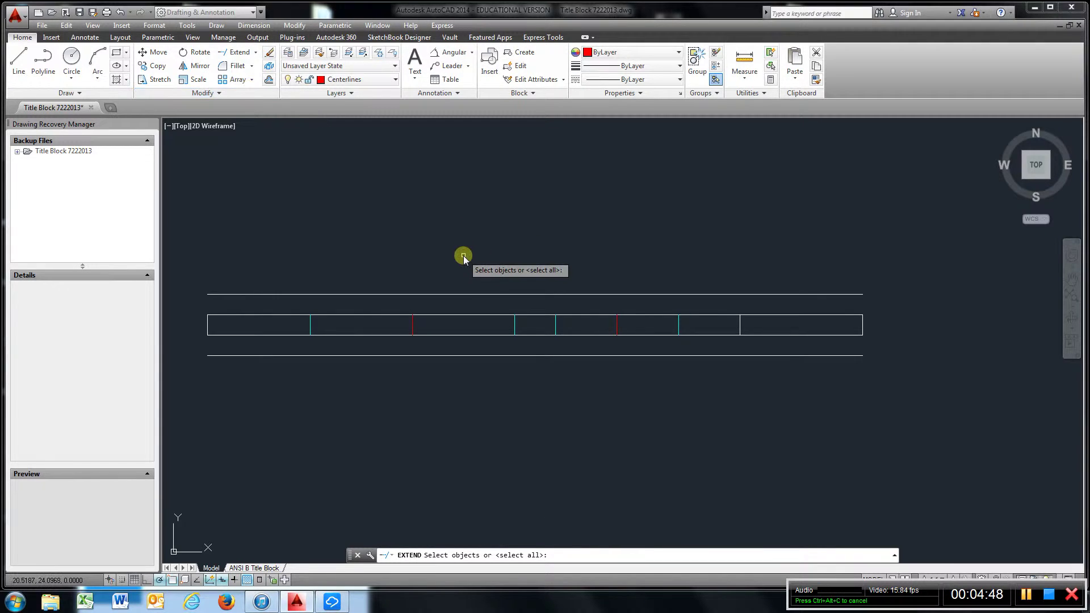
pyautogui.click(442, 295)
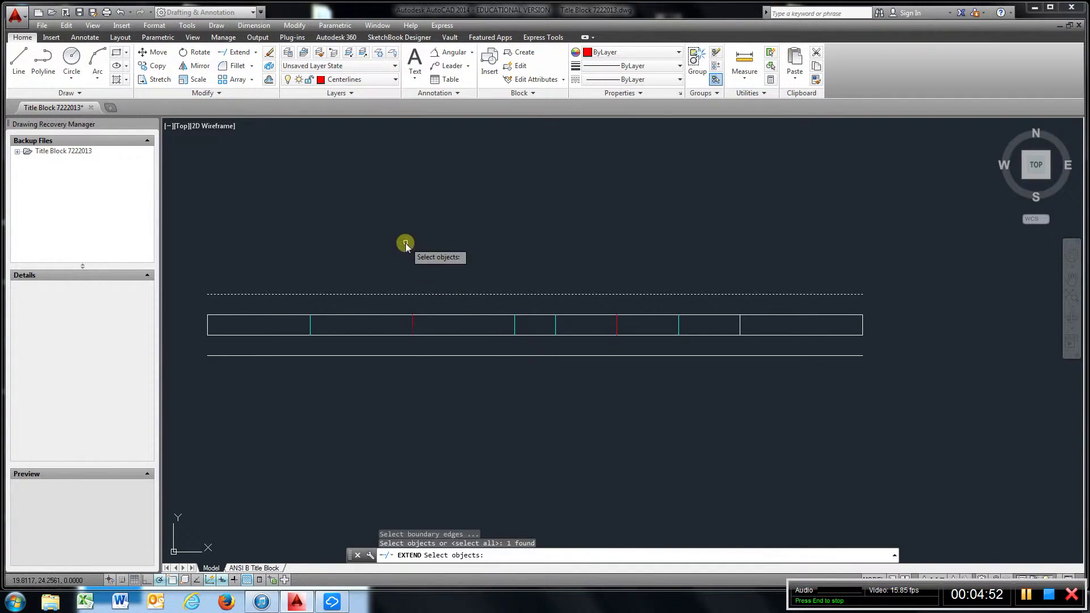
pyautogui.press('Return')
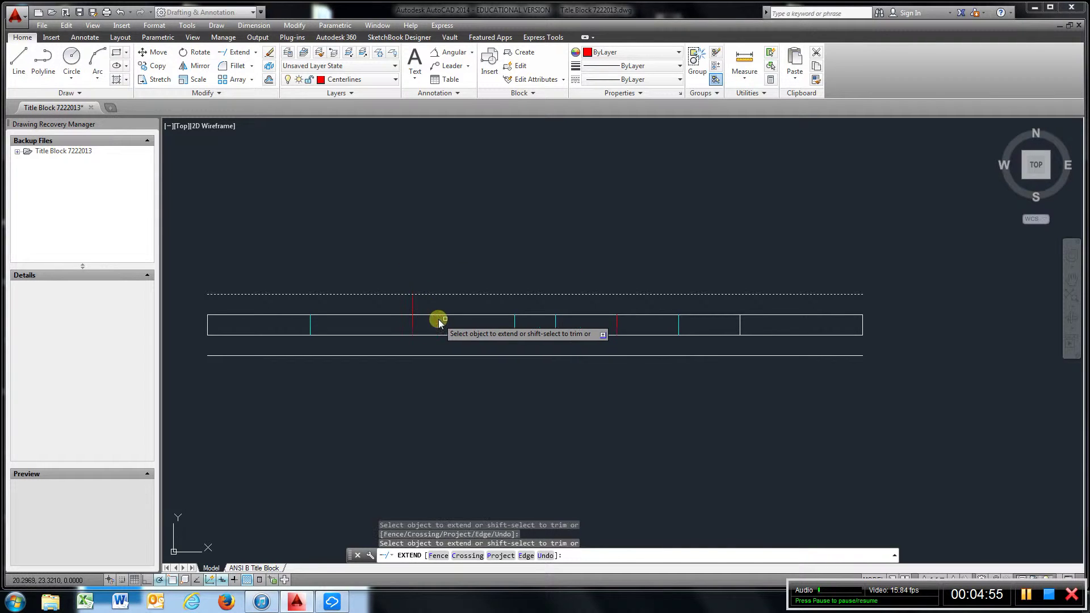
pyautogui.click(616, 323)
# Step: Extend both center lines in the top-view strip down to the lower offset line
pyautogui.click(237, 52)
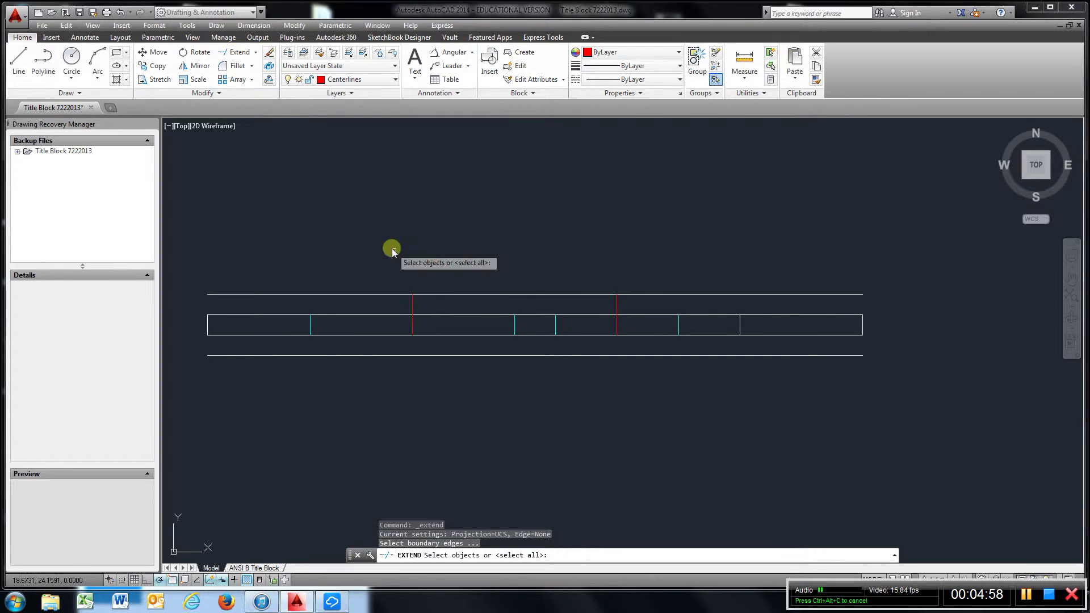
pyautogui.click(479, 356)
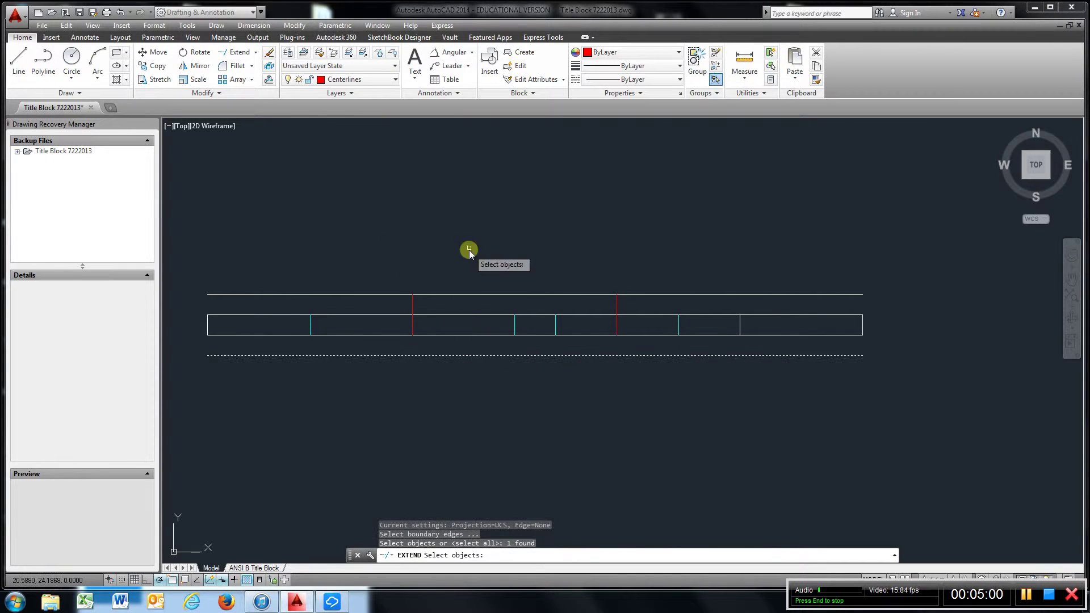
pyautogui.press('Return')
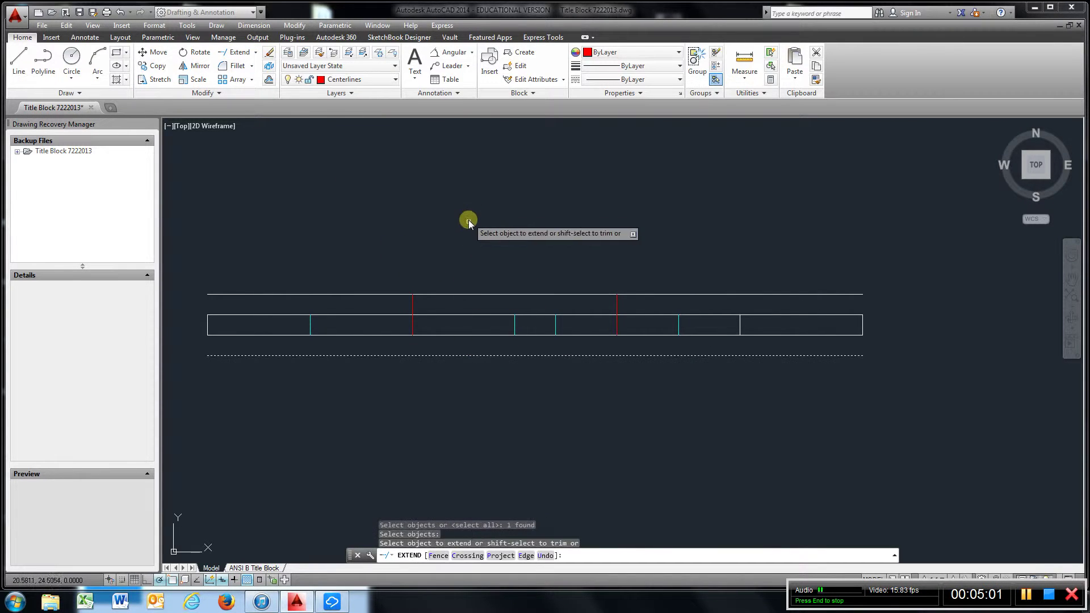
pyautogui.click(412, 327)
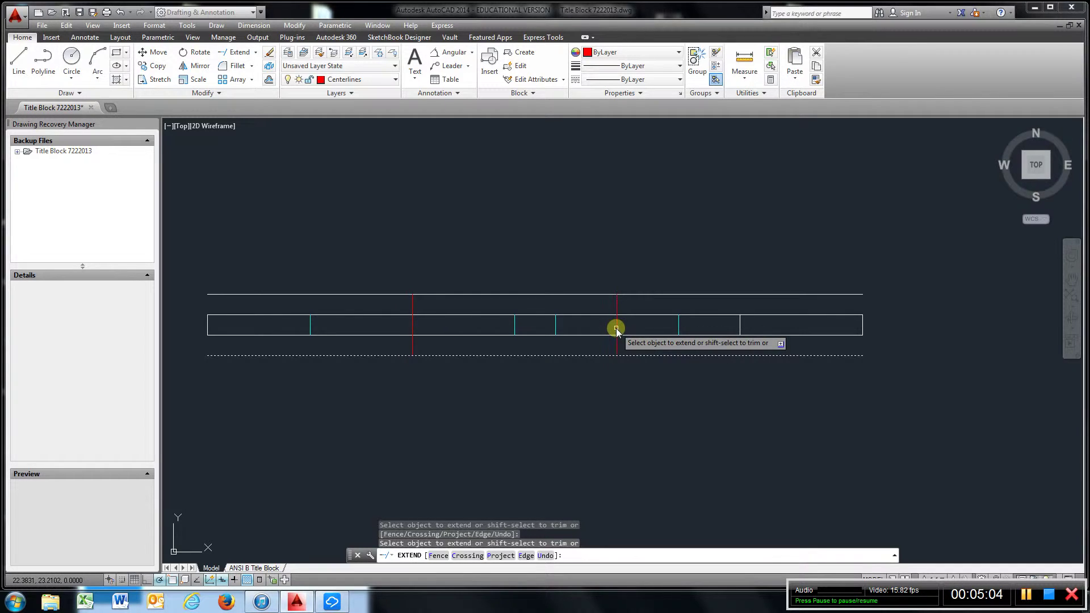
pyautogui.click(616, 329)
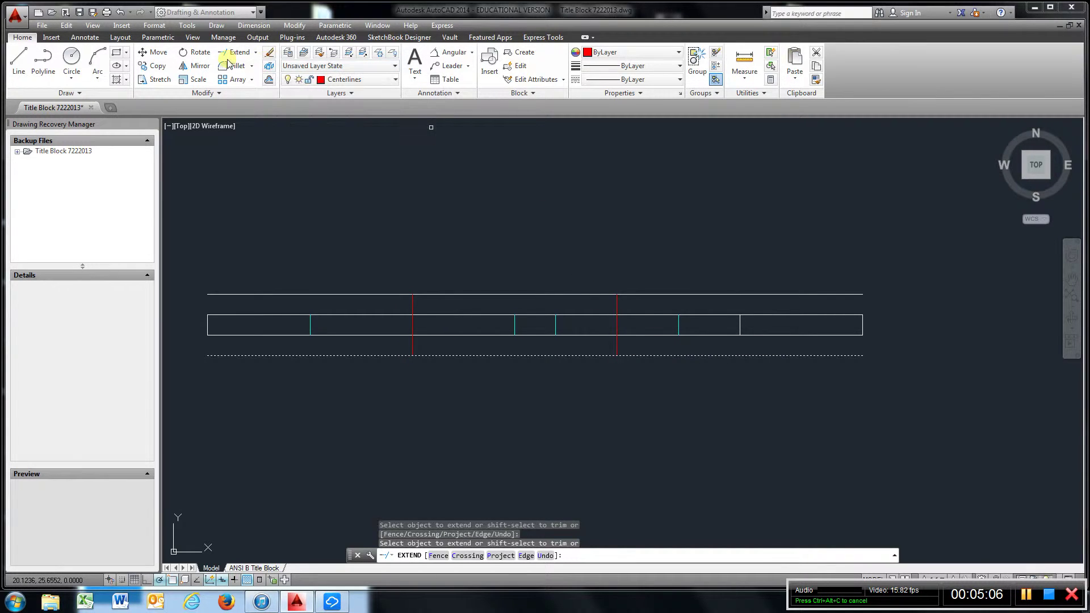
# Step: Erase the two offset lines above and below the top-view strip
pyautogui.click(270, 53)
pyautogui.click(346, 290)
pyautogui.click(333, 302)
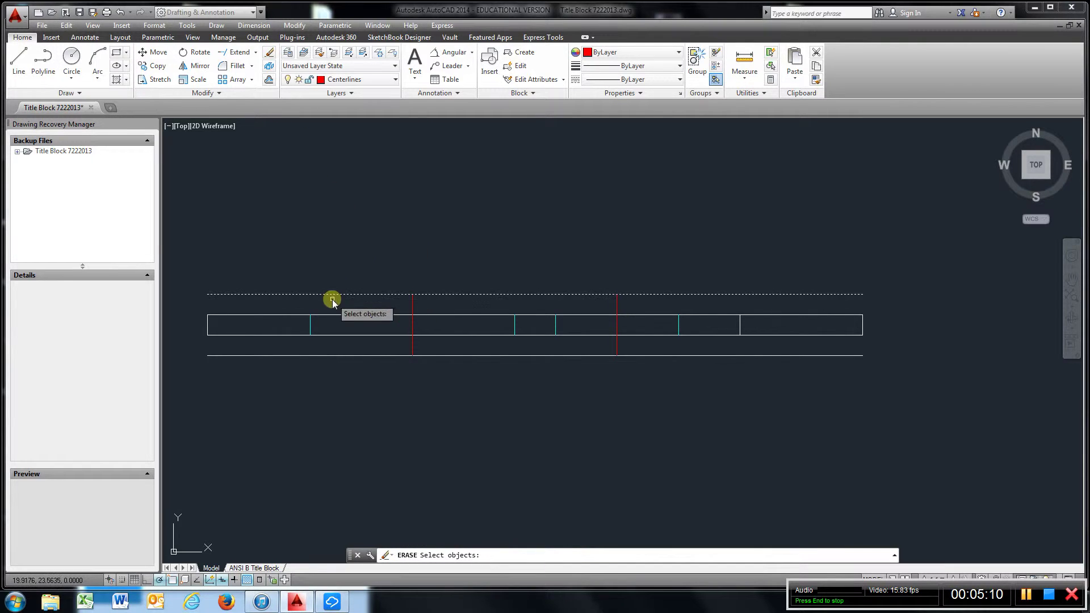
pyautogui.click(366, 350)
pyautogui.click(325, 391)
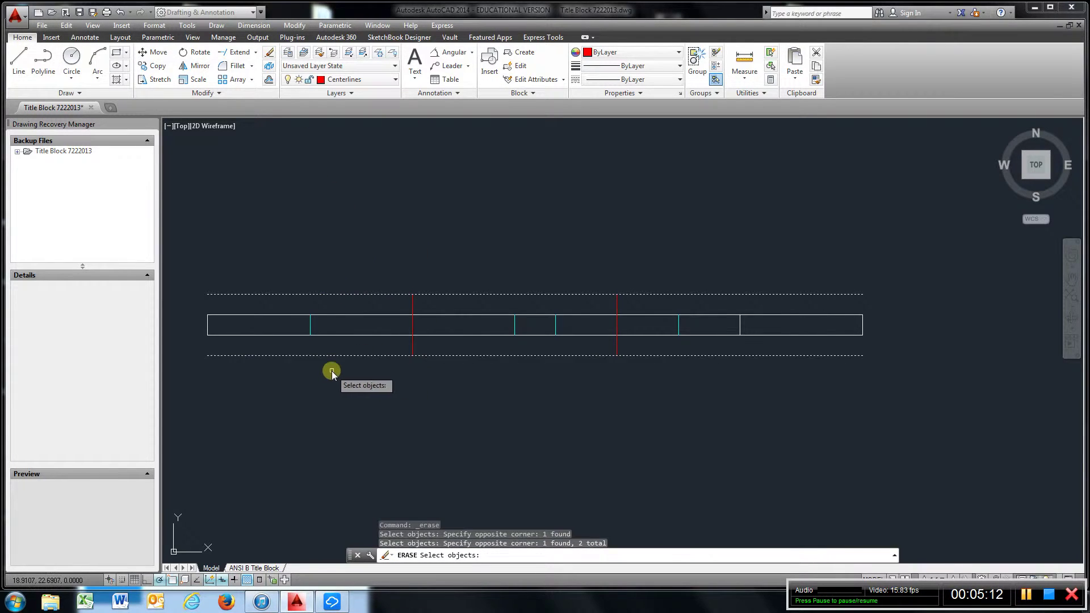
pyautogui.press('Return')
# Step: Draw a vertical line to the right of the front view, reaching from above its top edge to below its bottom edge
pyautogui.scroll(6, 417, 387)
pyautogui.scroll(-5, 418, 387)
pyautogui.moveTo(418, 382); pyautogui.dragTo(541, 311, button='middle')
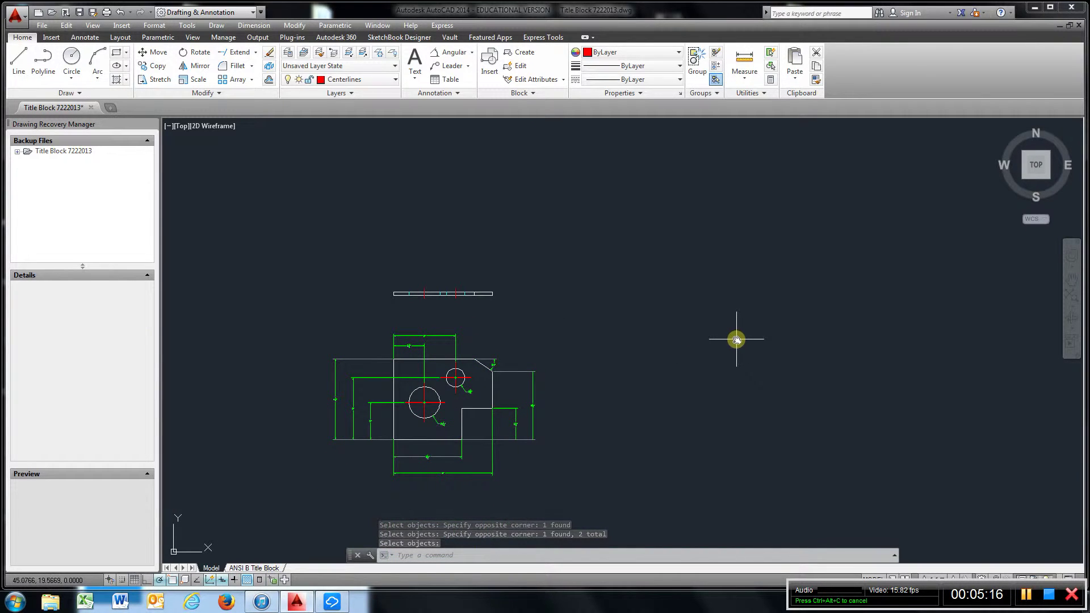
pyautogui.moveTo(619, 407); pyautogui.dragTo(532, 403, button='middle')
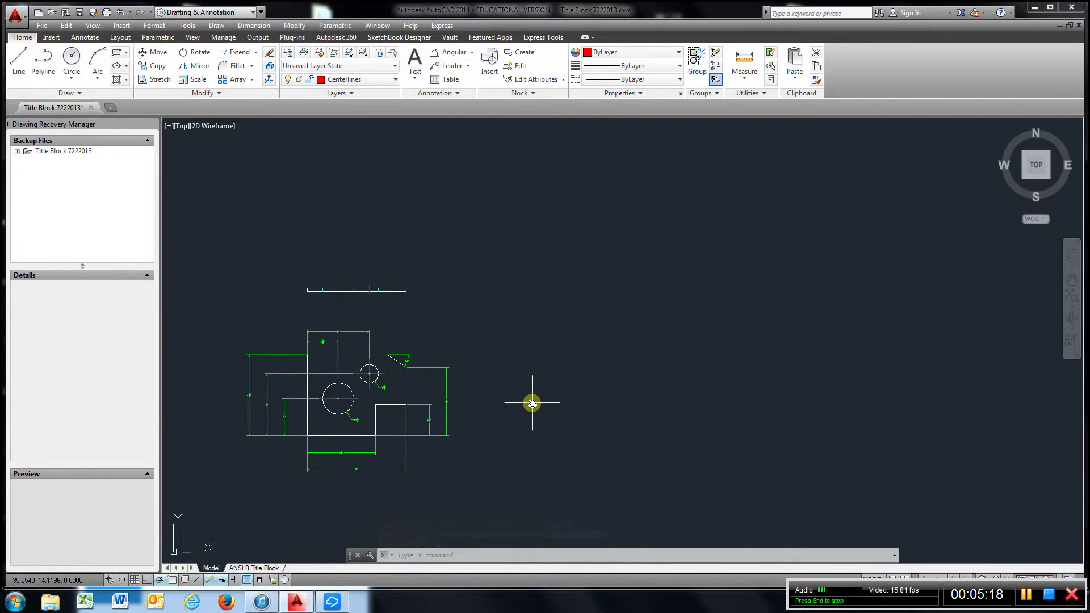
pyautogui.click(21, 66)
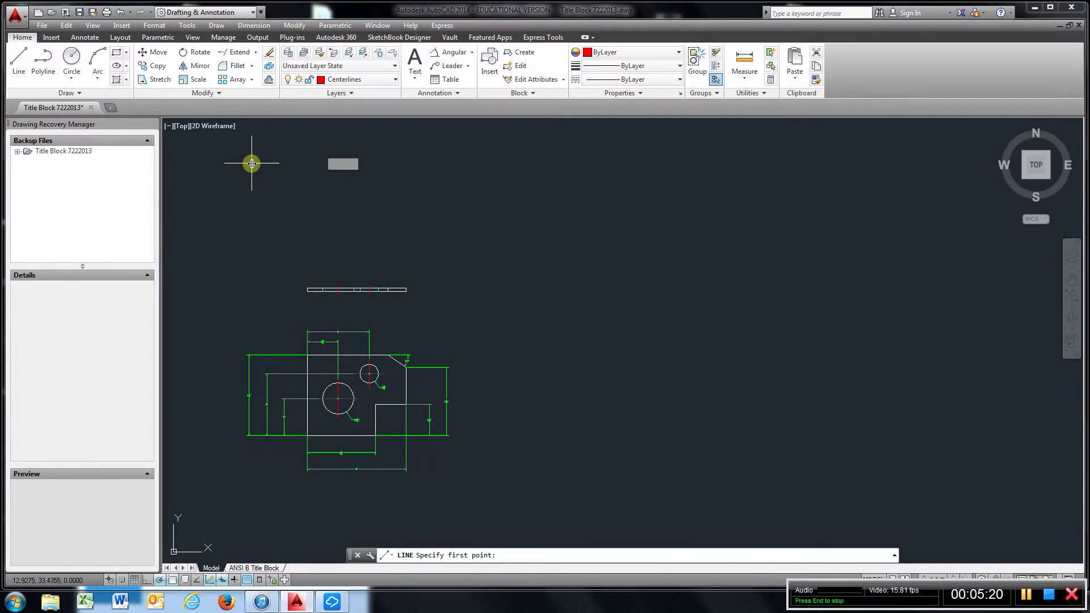
pyautogui.click(505, 326)
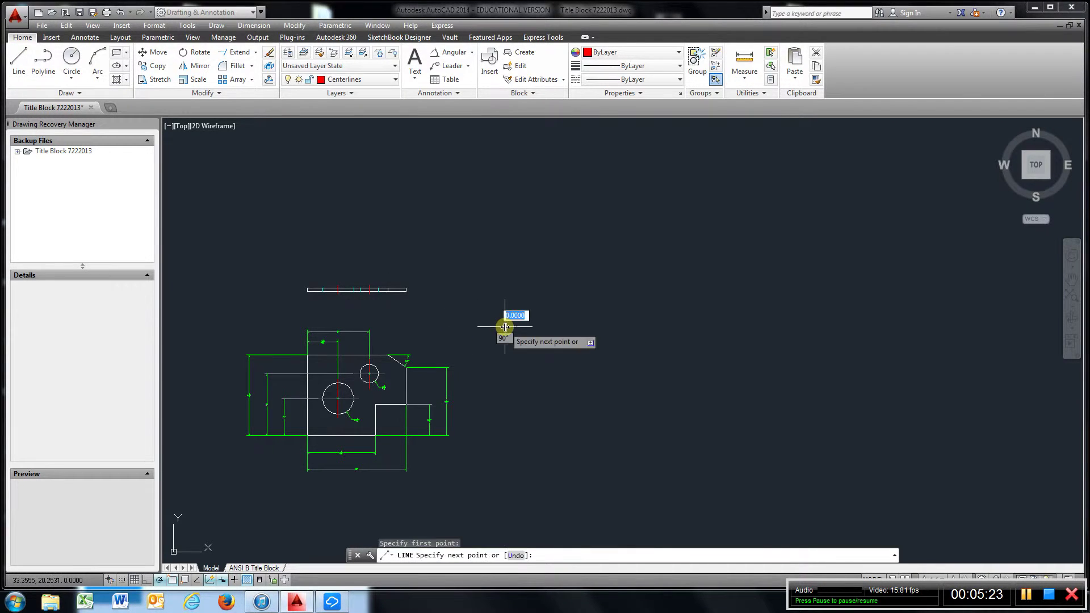
pyautogui.click(505, 500)
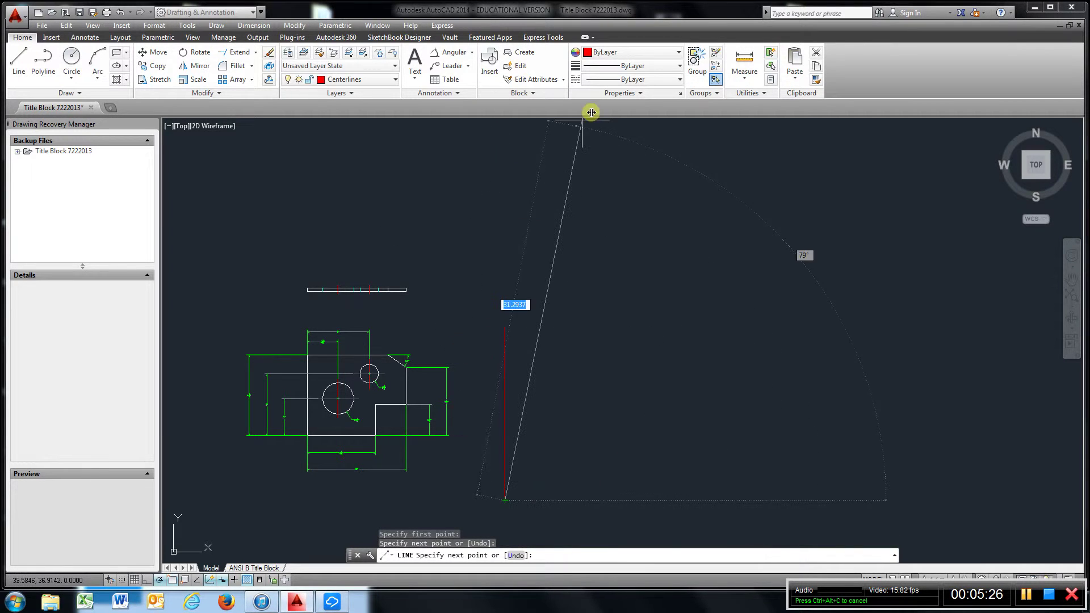
# Step: Match the new vertical line's properties to the front view's top edge
pyautogui.click(815, 80)
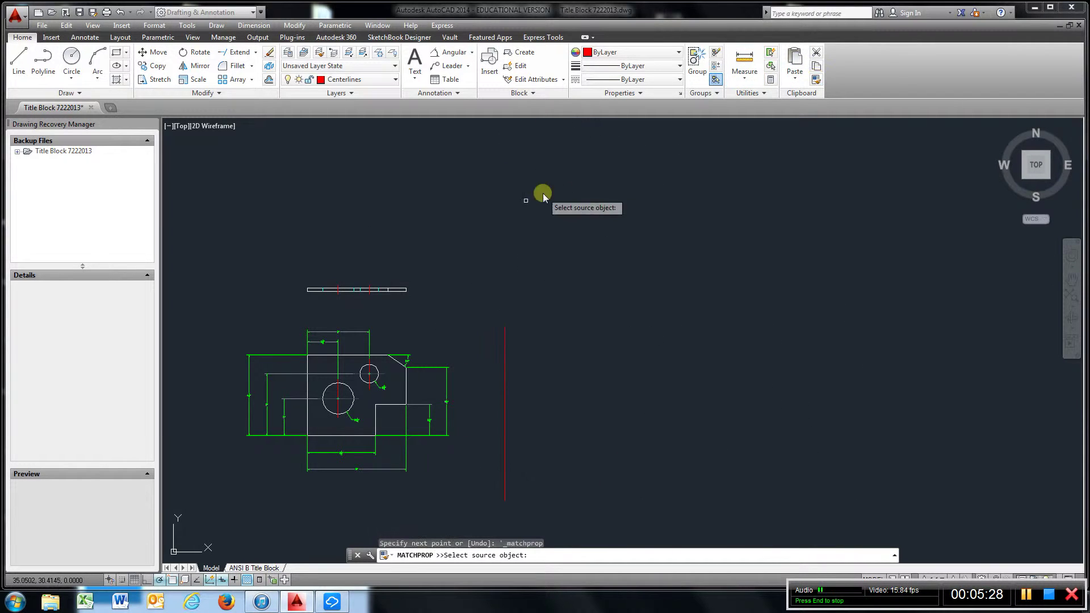
pyautogui.click(349, 356)
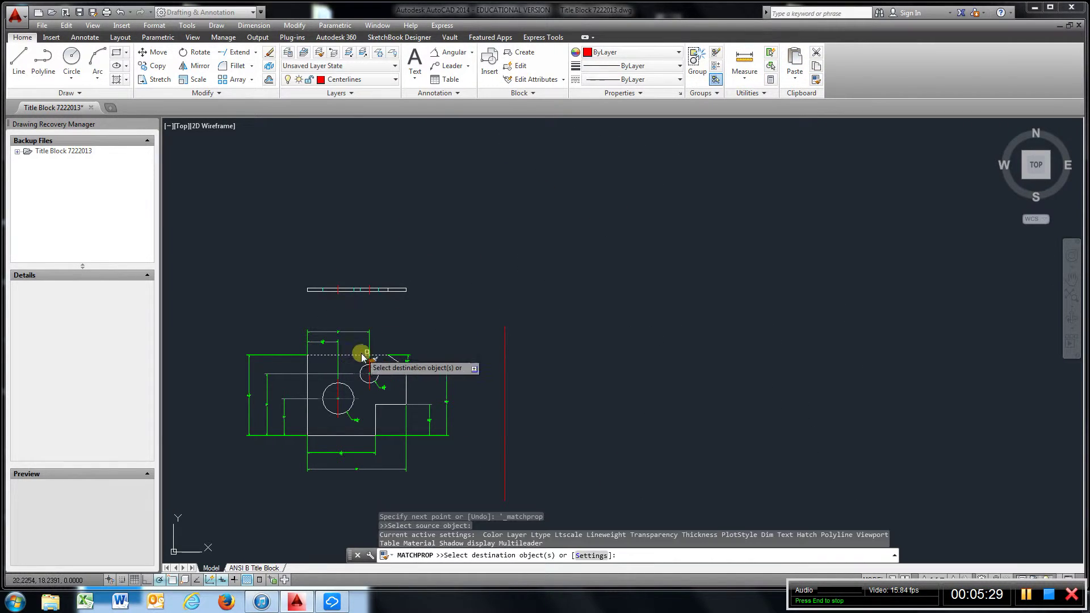
pyautogui.click(504, 352)
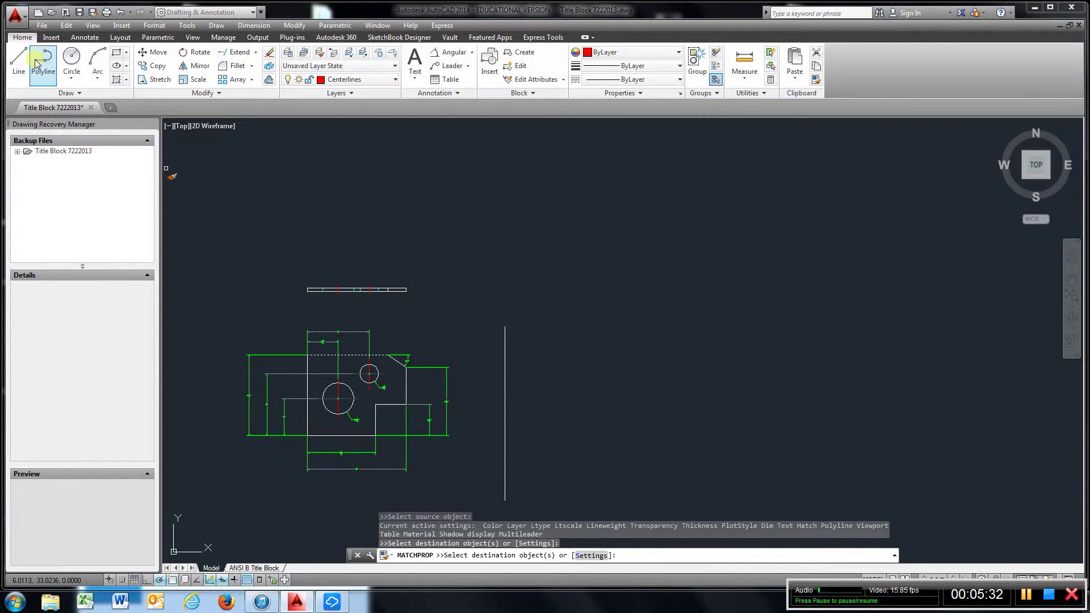
# Step: Draw a horizontal projection line from the upper end of the front view's angled corner to the right, past the vertical line
pyautogui.click(17, 63)
pyautogui.scroll(6, 377, 365)
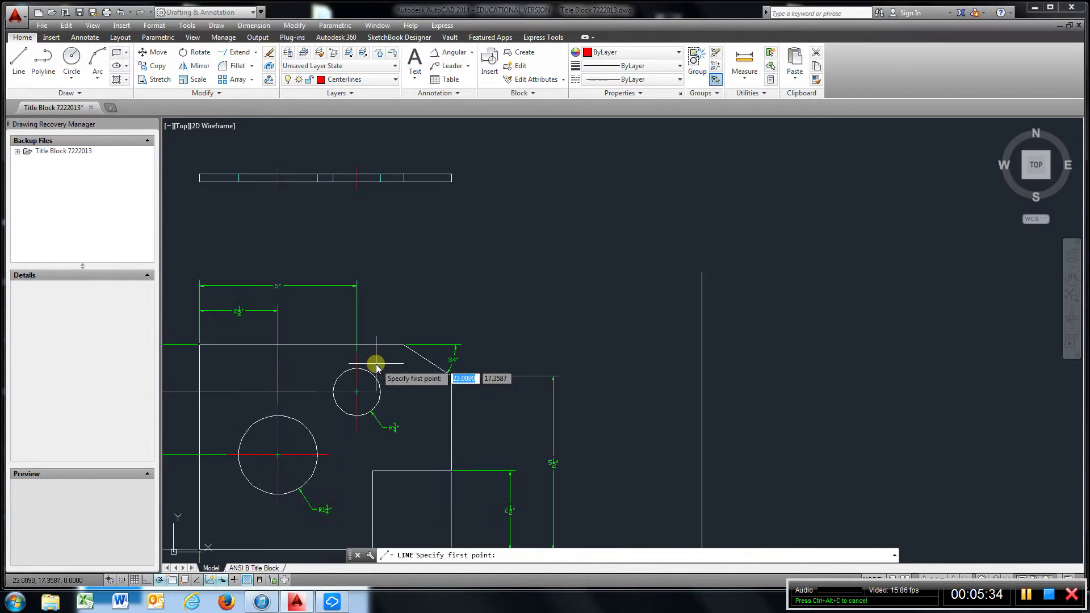
pyautogui.click(440, 319)
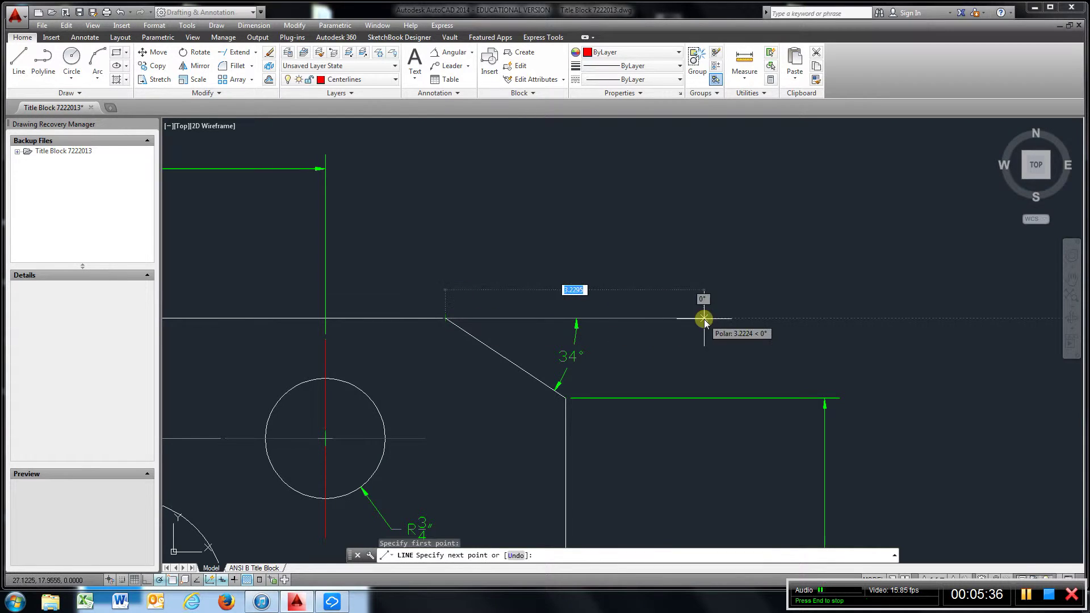
pyautogui.moveTo(702, 316); pyautogui.dragTo(294, 280, button='middle')
pyautogui.click(953, 282)
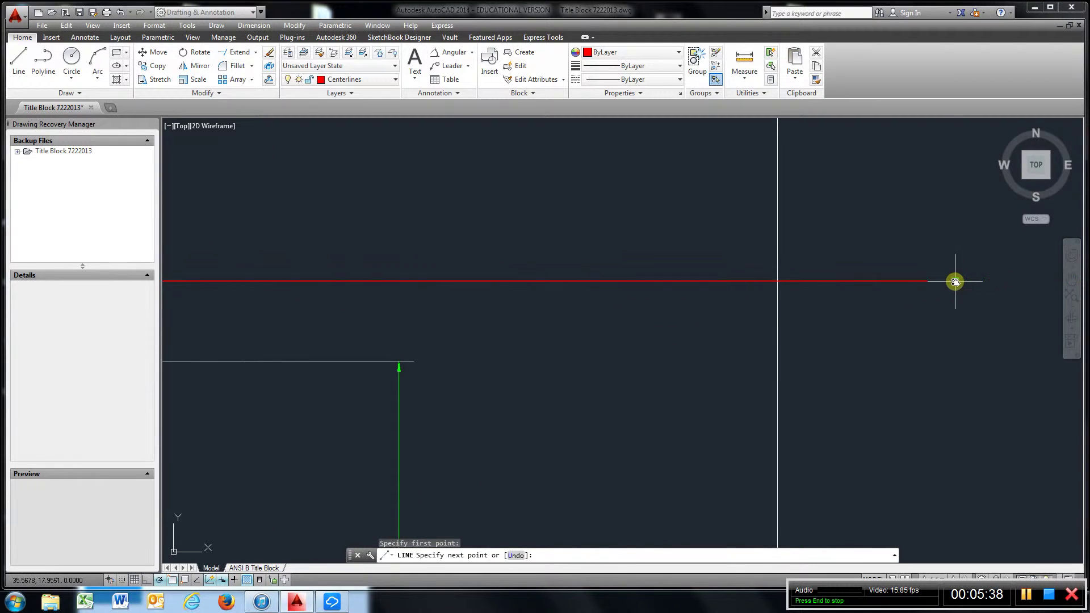
# Step: Draw a horizontal projection line from the lower end of the angled corner to the right, past the vertical line
pyautogui.scroll(-6, 474, 284)
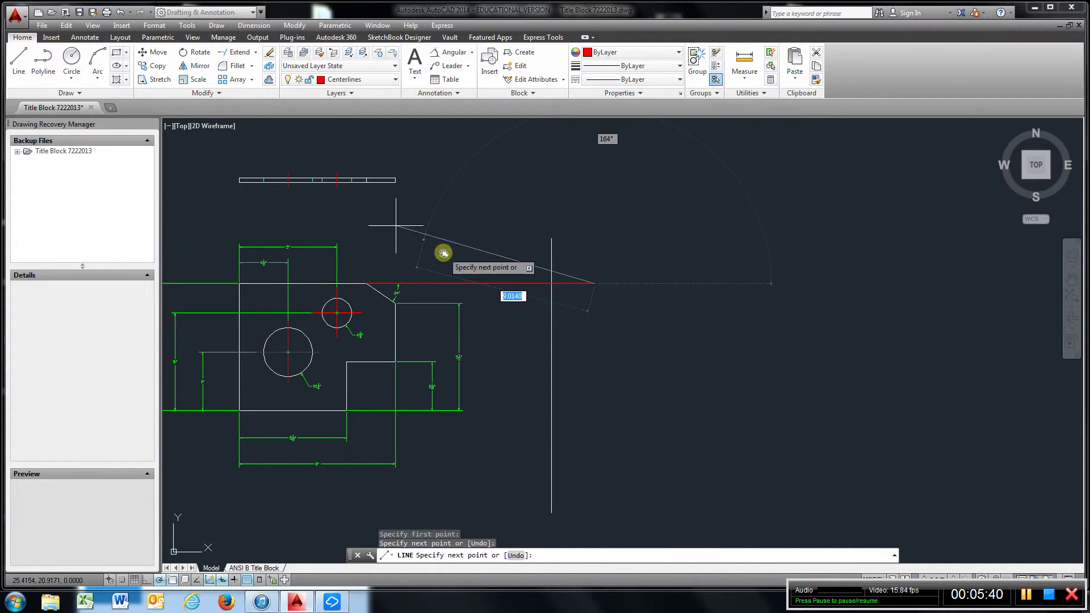
pyautogui.click(19, 57)
pyautogui.scroll(6, 384, 341)
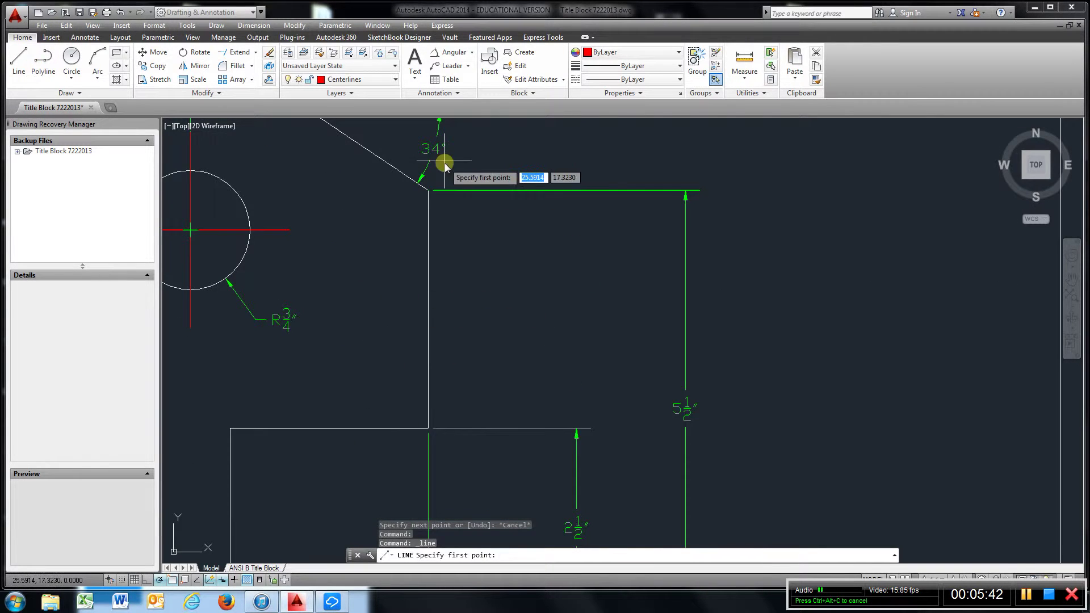
pyautogui.click(427, 190)
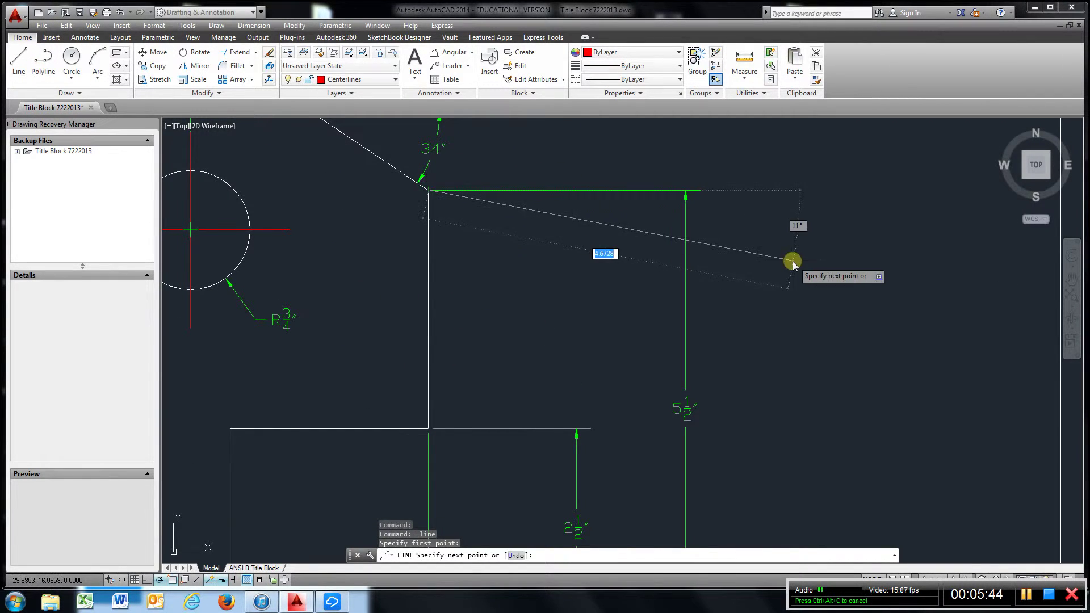
pyautogui.scroll(-6, 794, 250)
pyautogui.click(917, 244)
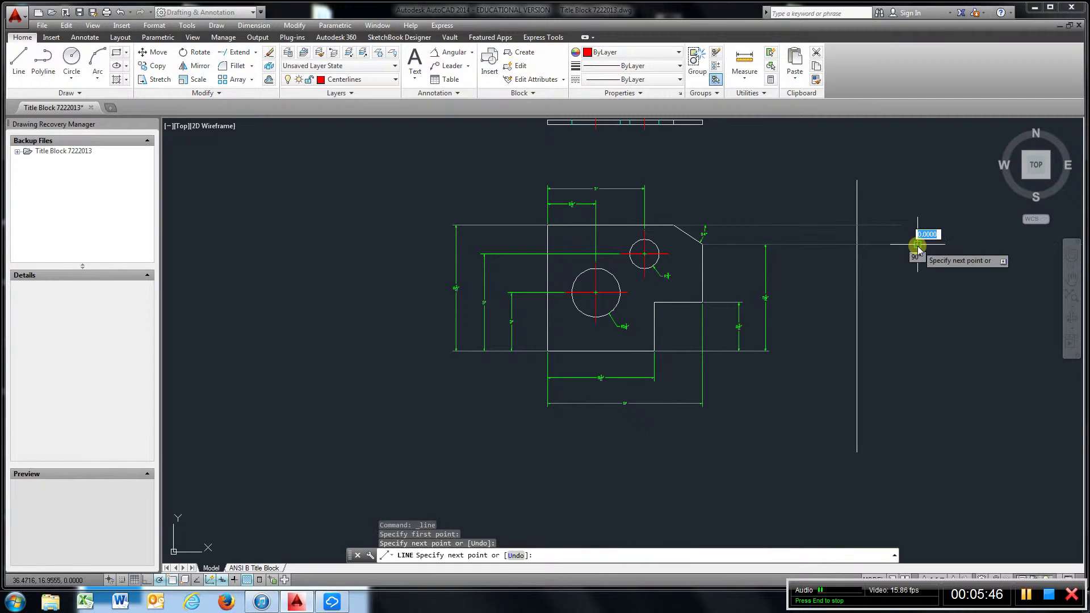
# Step: Draw a horizontal projection line from the outer end of the notch's horizontal edge to the right, past the vertical line
pyautogui.click(29, 61)
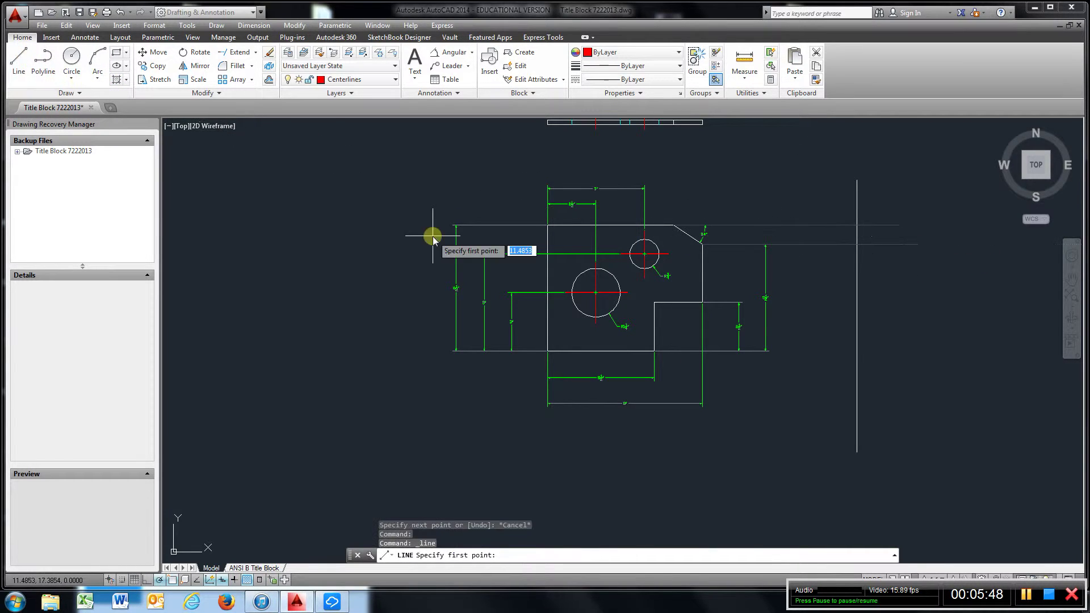
pyautogui.scroll(-6, 708, 297)
pyautogui.scroll(10, 704, 298)
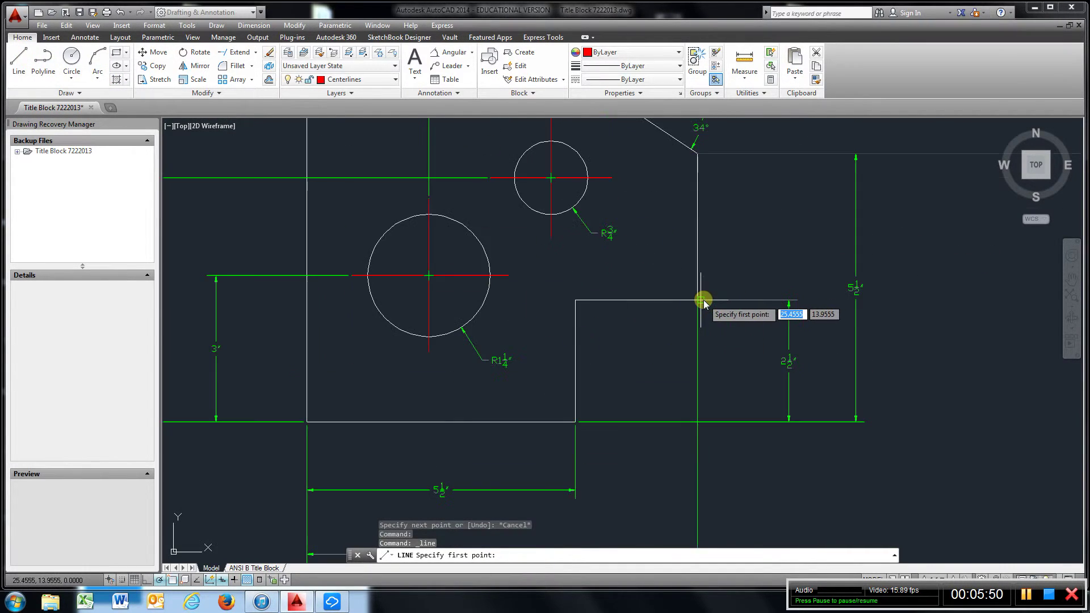
pyautogui.scroll(5, 696, 302)
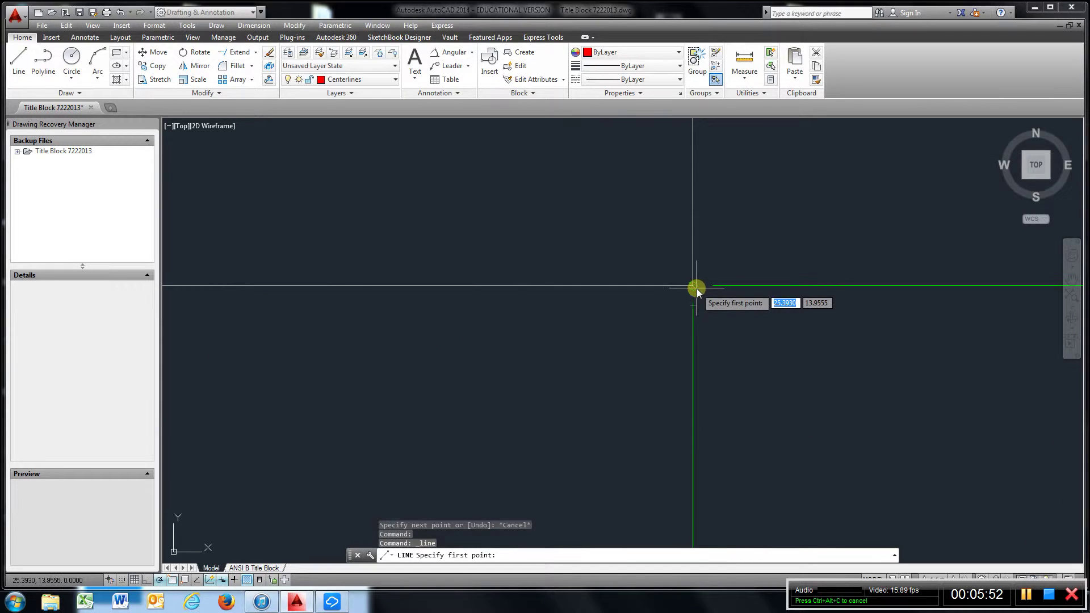
pyautogui.click(694, 288)
pyautogui.scroll(-8, 769, 365)
pyautogui.moveTo(793, 368); pyautogui.dragTo(591, 362, button='middle')
pyautogui.click(725, 356)
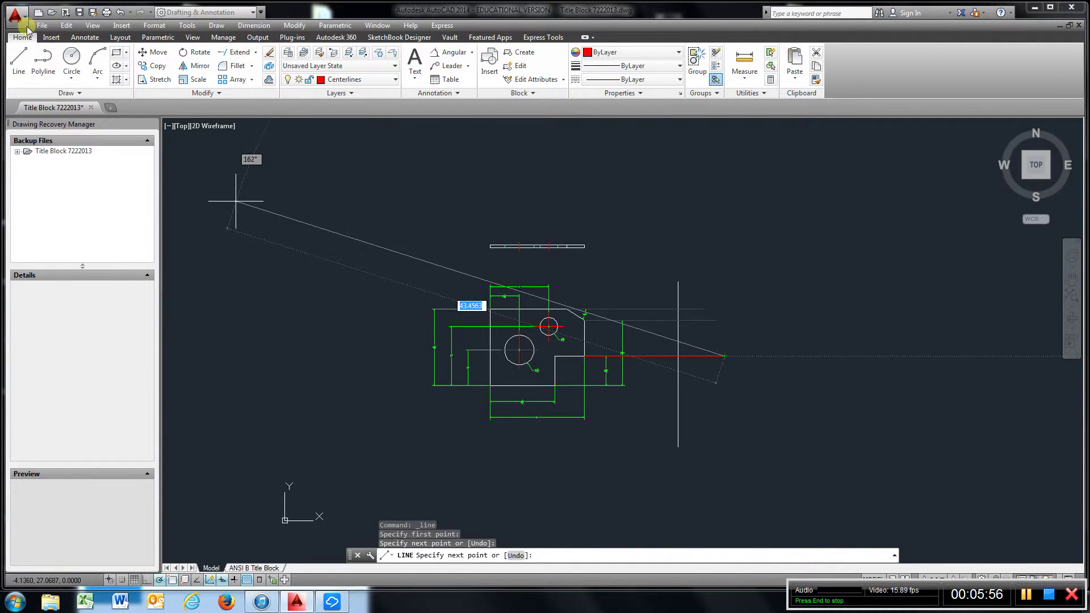
# Step: Draw a horizontal projection line from the right end of the plate's bottom edge to the right, past the vertical line
pyautogui.click(18, 62)
pyautogui.scroll(8, 555, 390)
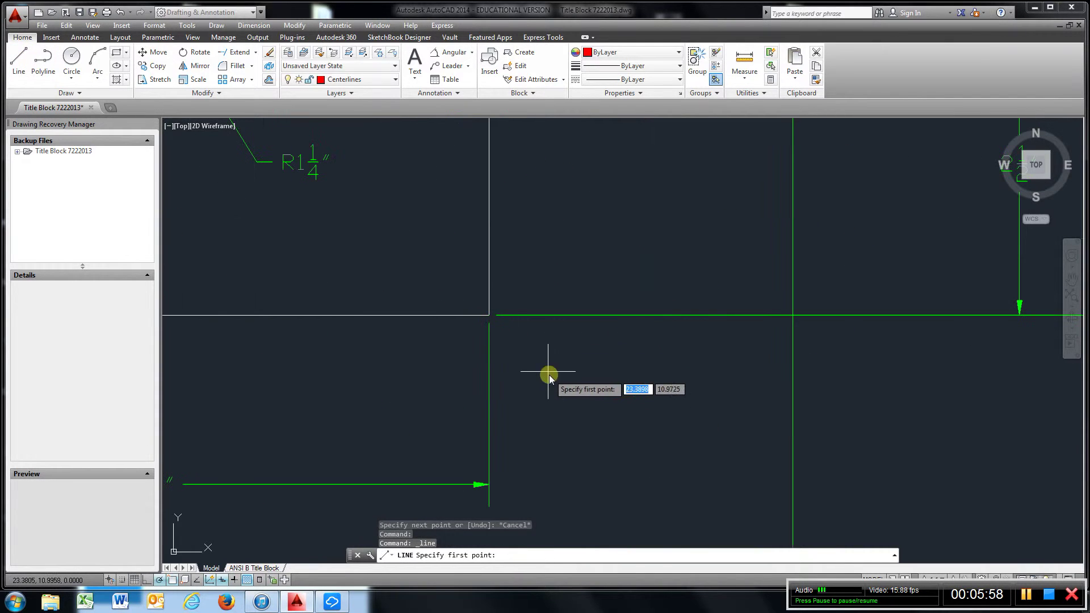
pyautogui.click(489, 315)
pyautogui.scroll(-5, 706, 426)
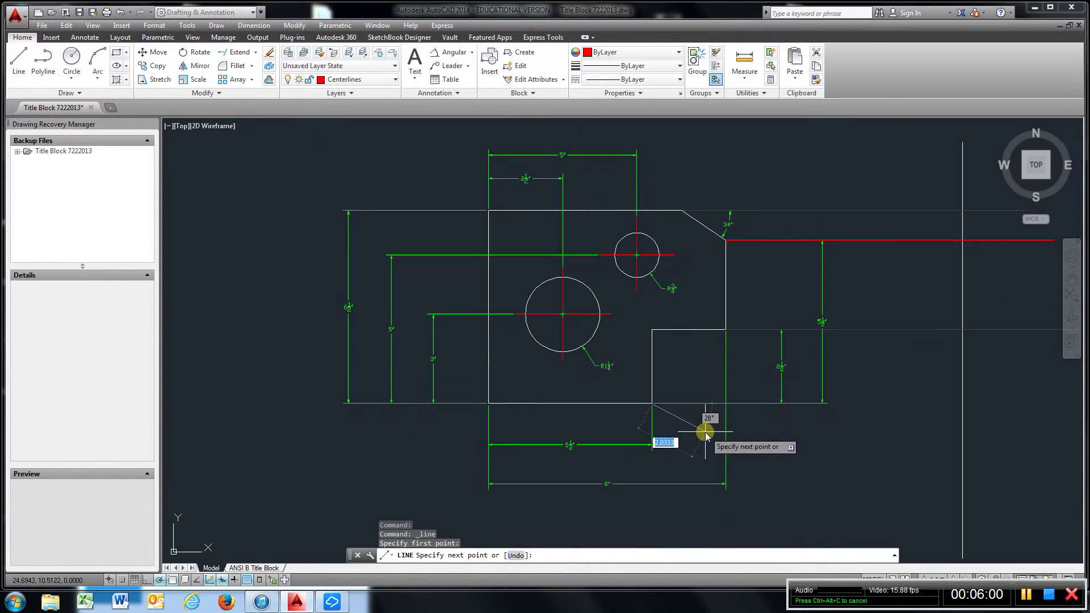
pyautogui.click(880, 421)
pyautogui.moveTo(883, 420); pyautogui.dragTo(590, 447, button='middle')
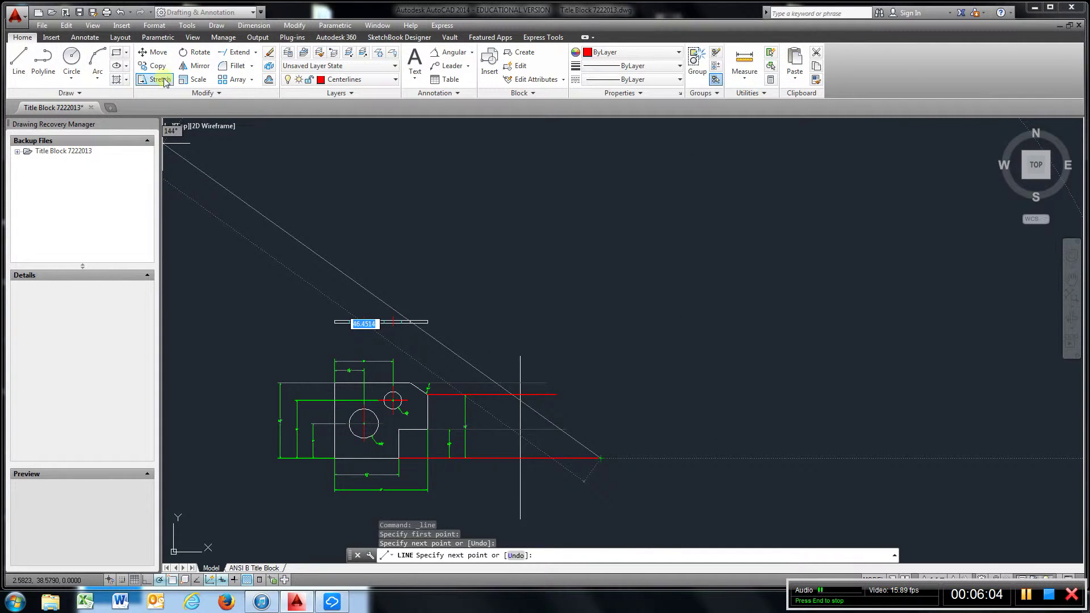
# Step: Offset the vertical line beside the front view by 0.25 to the right
pyautogui.click(269, 80)
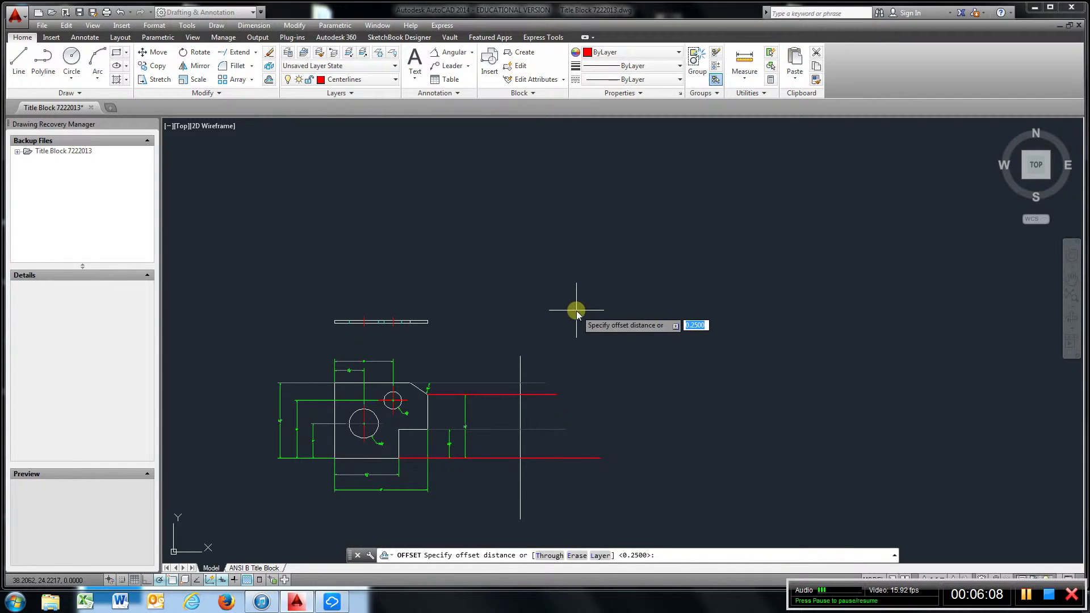
pyautogui.press('Return')
pyautogui.click(521, 367)
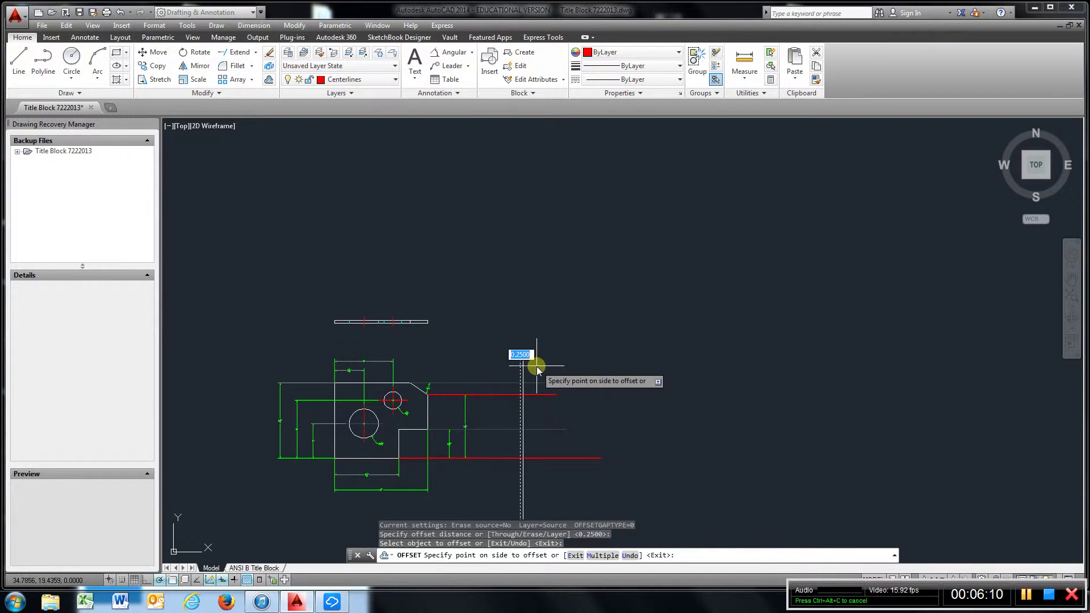
pyautogui.click(537, 368)
# Step: Trim both vertical lines of the side view to the uppermost and lowest horizontal projection lines
pyautogui.scroll(4, 516, 409)
pyautogui.moveTo(516, 409); pyautogui.dragTo(504, 296, button='middle')
pyautogui.scroll(-2, 489, 289)
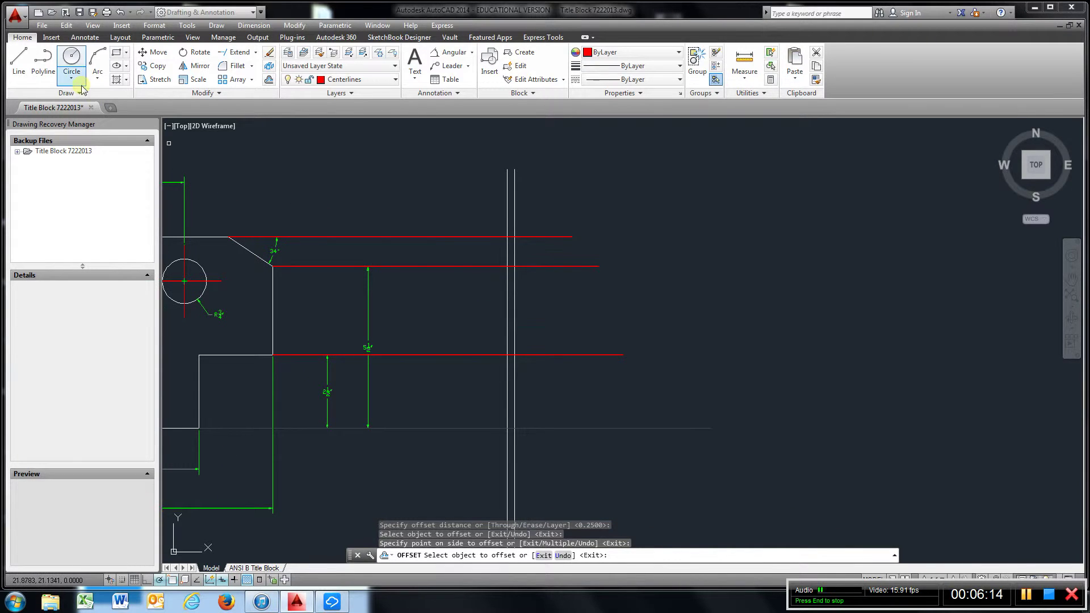
pyautogui.click(254, 53)
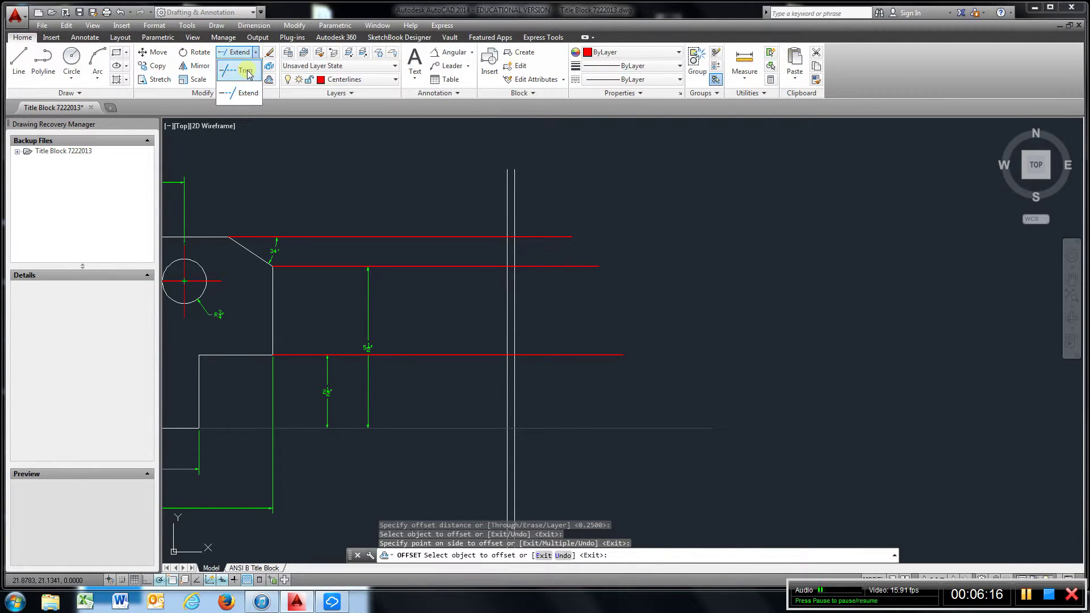
pyautogui.click(246, 71)
pyautogui.click(486, 238)
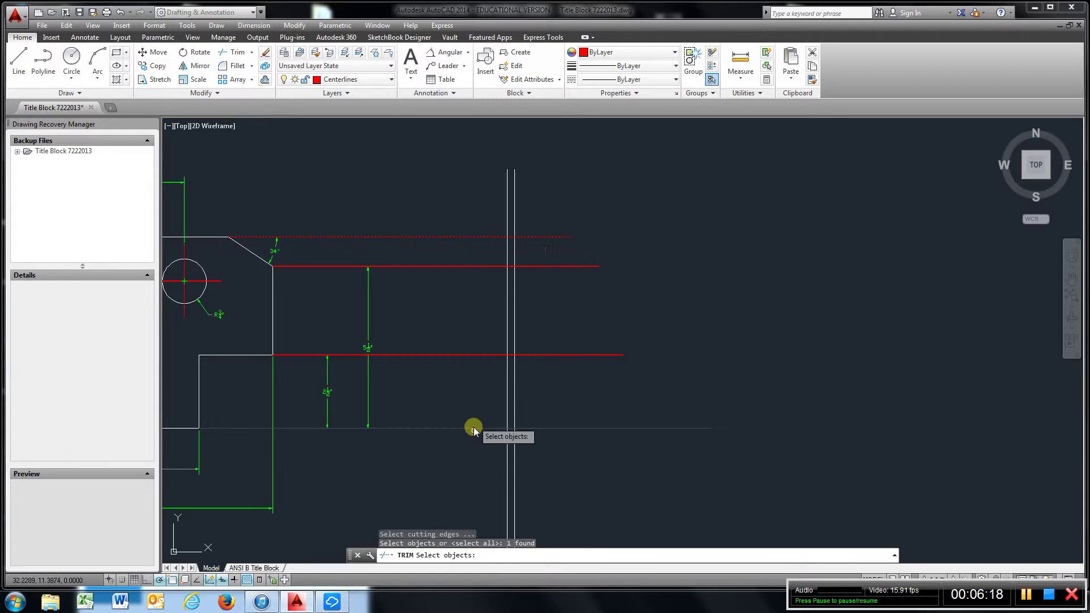
pyautogui.click(472, 428)
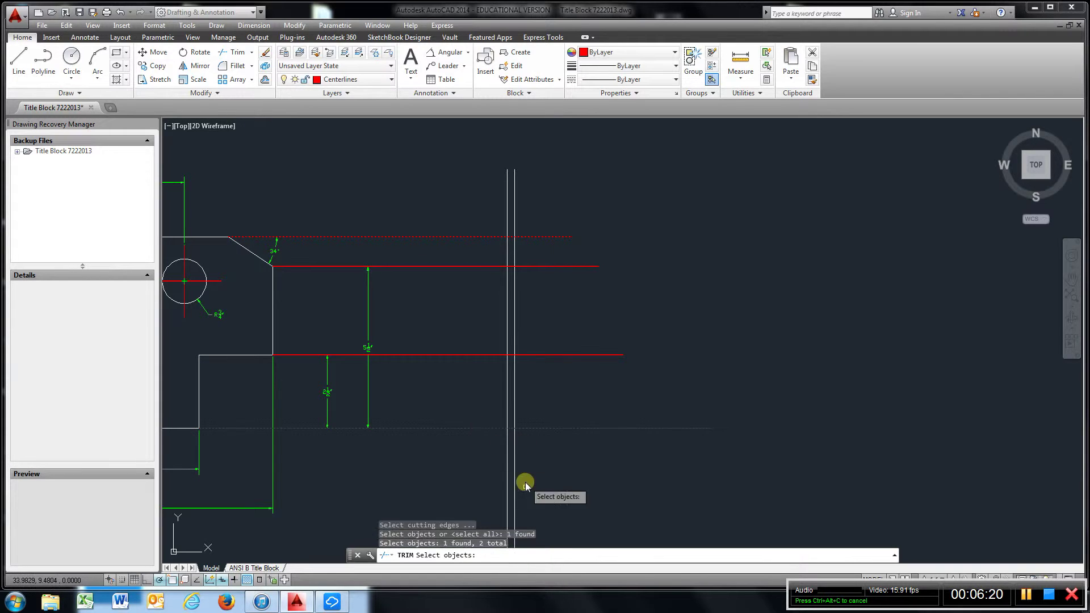
pyautogui.press('Return')
pyautogui.click(542, 468)
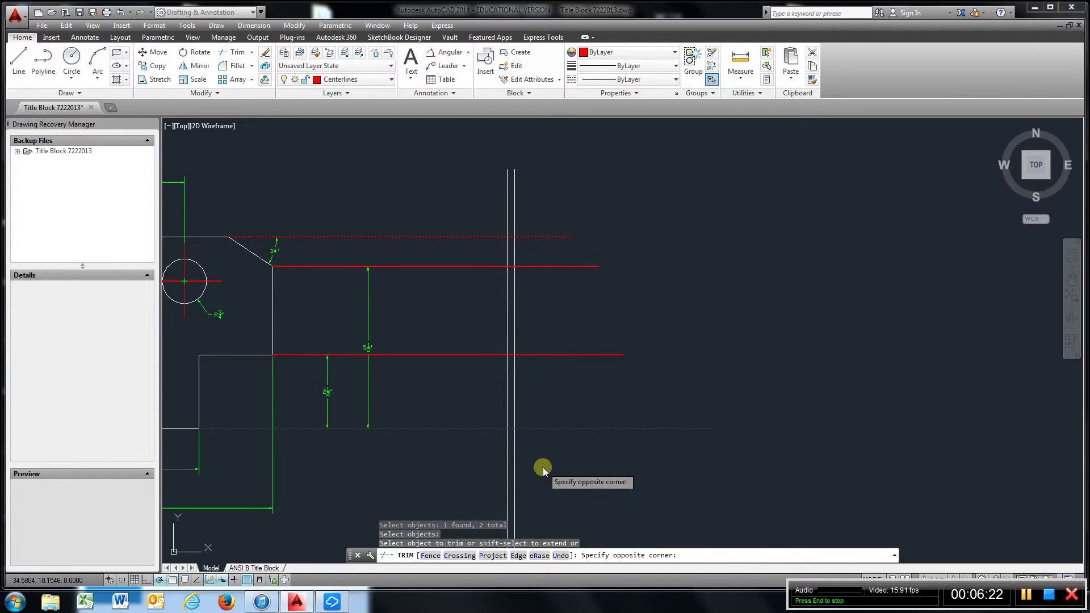
pyautogui.click(462, 494)
pyautogui.click(517, 154)
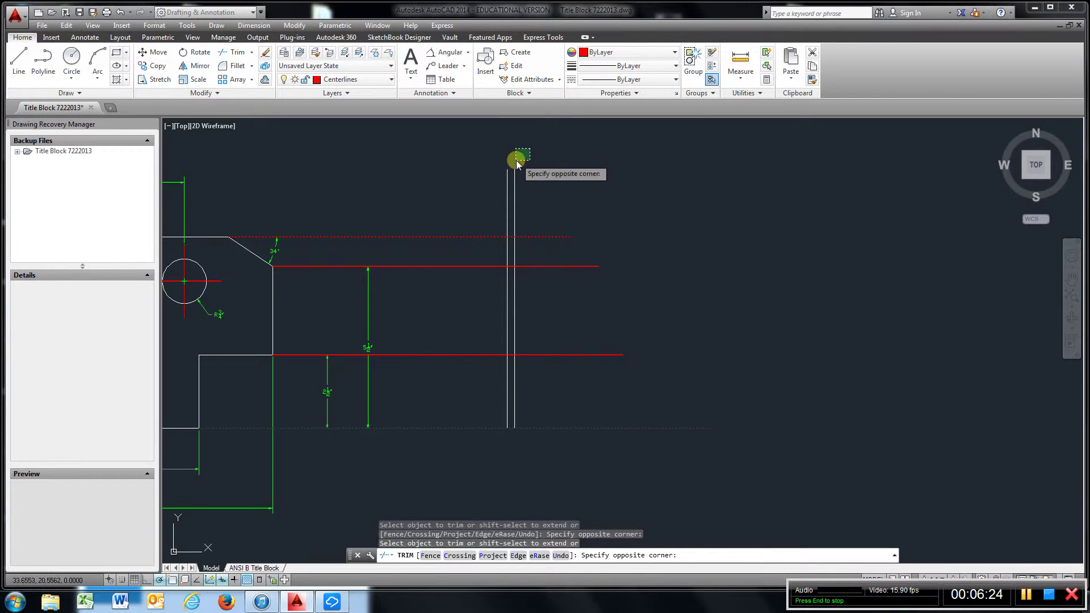
pyautogui.click(488, 203)
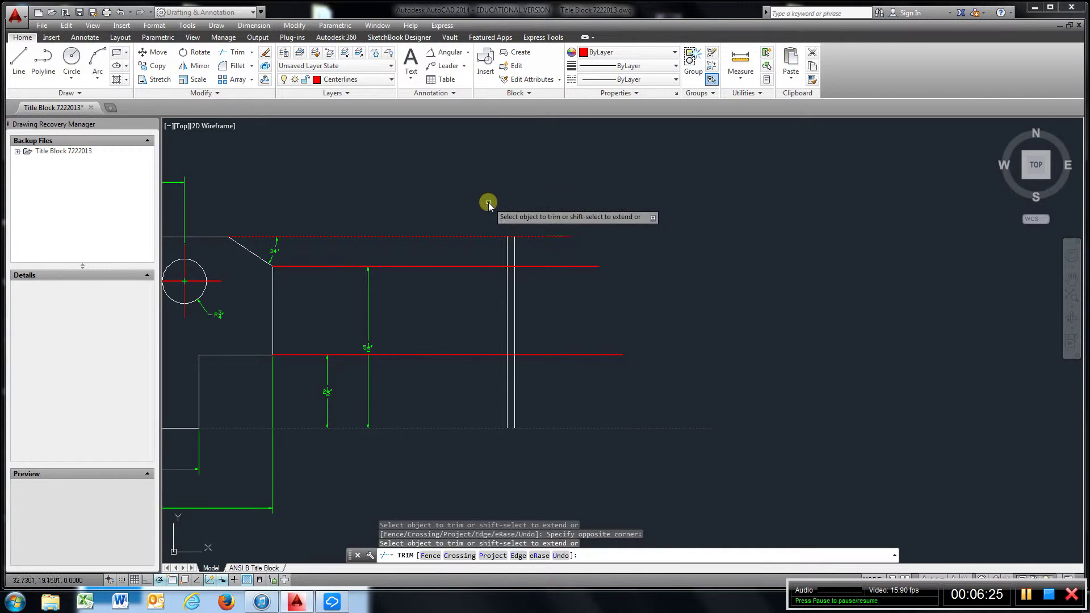
# Step: Trim the two upper projection lines so only their segments between the side view's vertical lines remain
pyautogui.click(237, 52)
pyautogui.scroll(4, 487, 246)
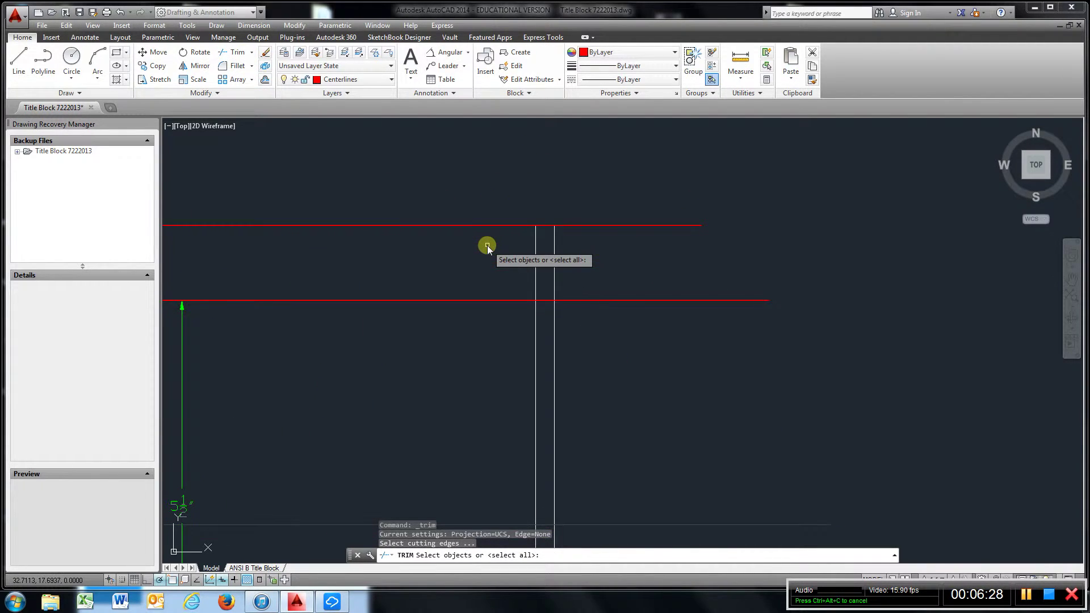
pyautogui.click(574, 250)
pyautogui.click(523, 258)
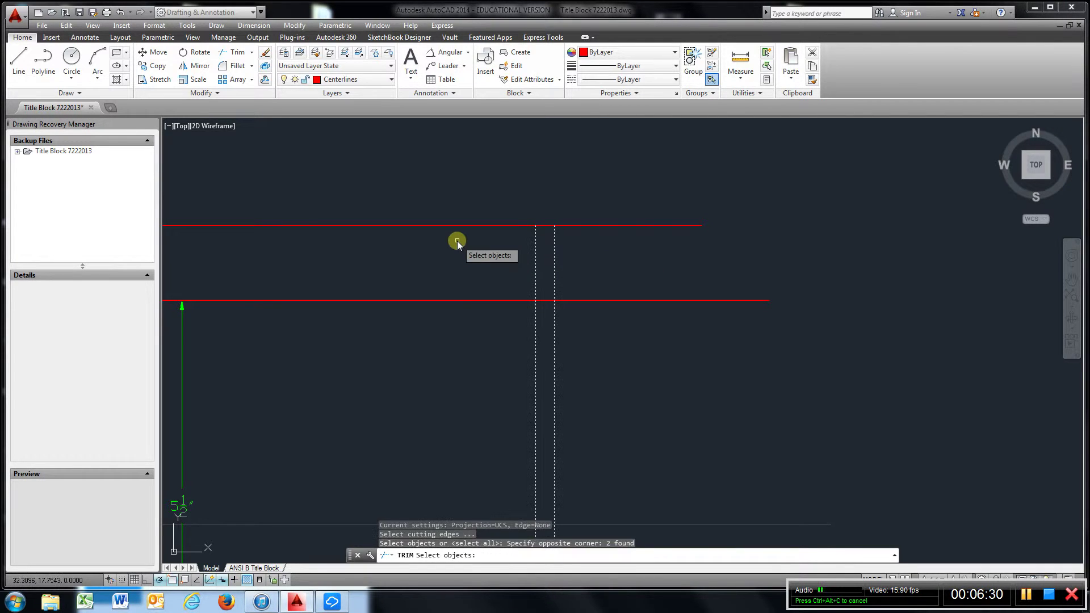
pyautogui.press('Return')
pyautogui.click(474, 226)
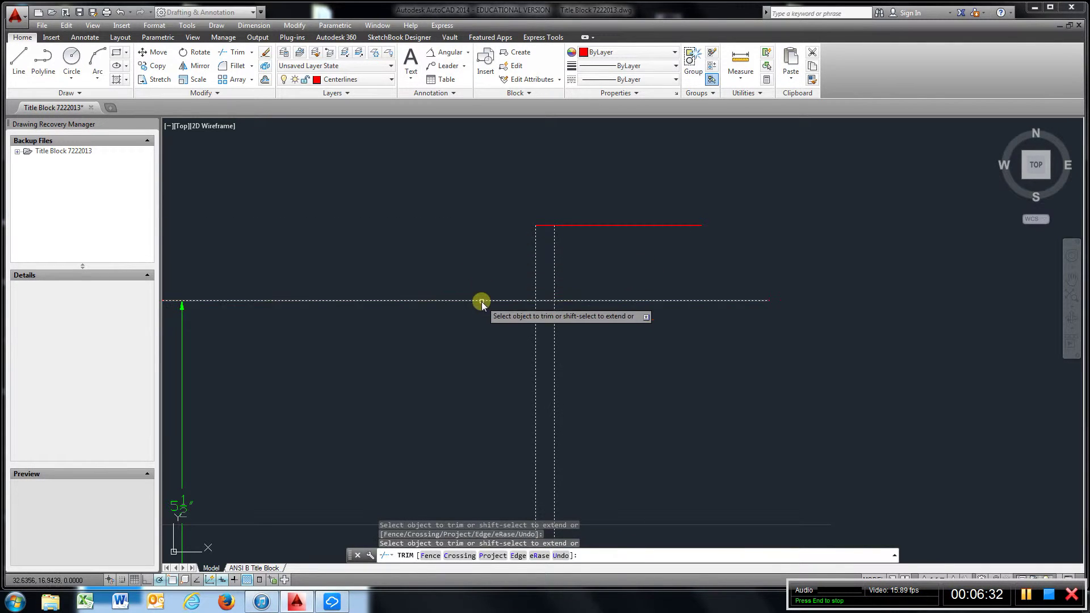
pyautogui.click(627, 194)
pyautogui.click(598, 344)
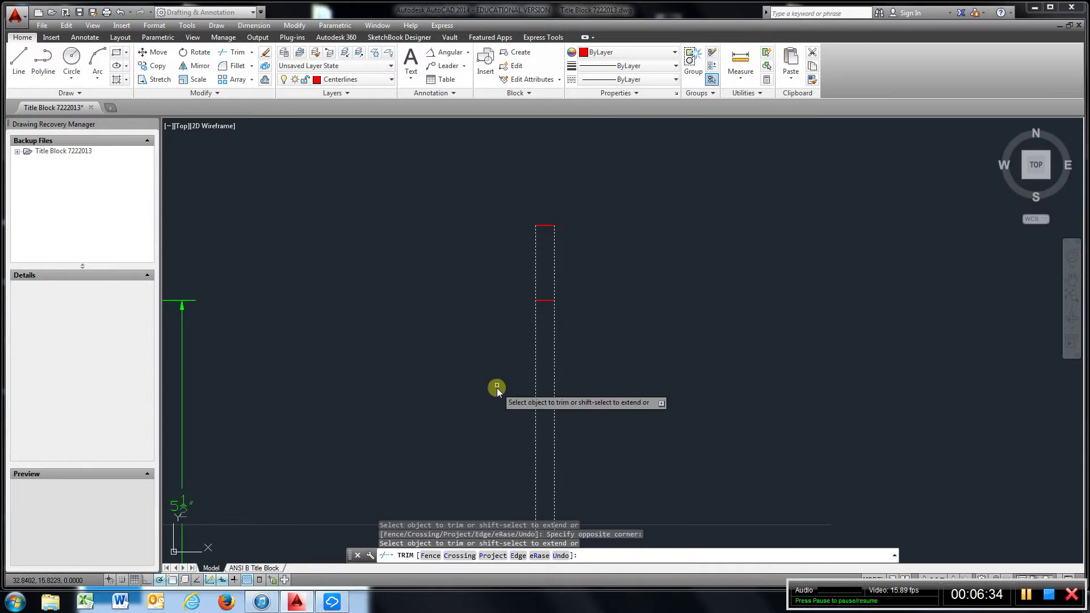
# Step: Trim the notch and bottom-edge projection lines so only their segments between the side view's vertical lines remain
pyautogui.moveTo(496, 389); pyautogui.dragTo(495, 205, button='middle')
pyautogui.scroll(-4, 493, 298)
pyautogui.click(492, 299)
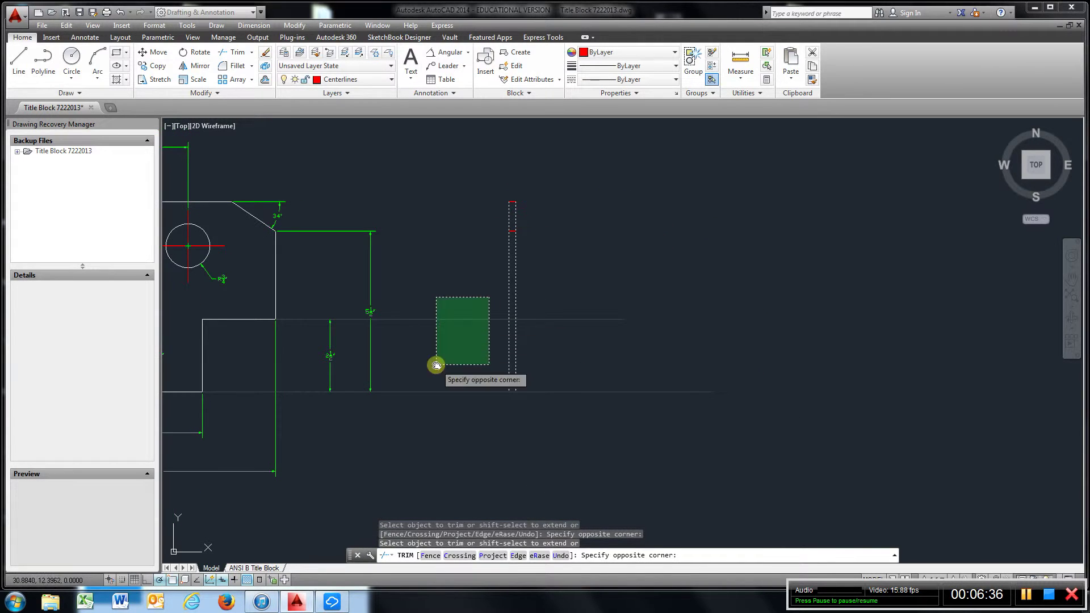
pyautogui.click(443, 421)
pyautogui.click(652, 261)
pyautogui.click(564, 418)
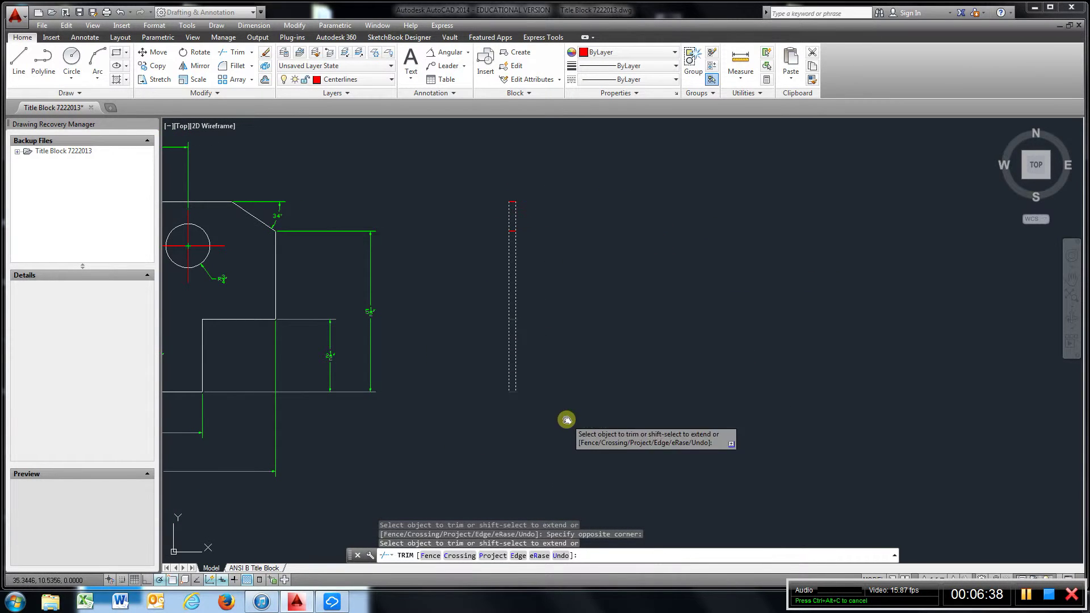
pyautogui.rightClick(587, 329)
pyautogui.click(617, 338)
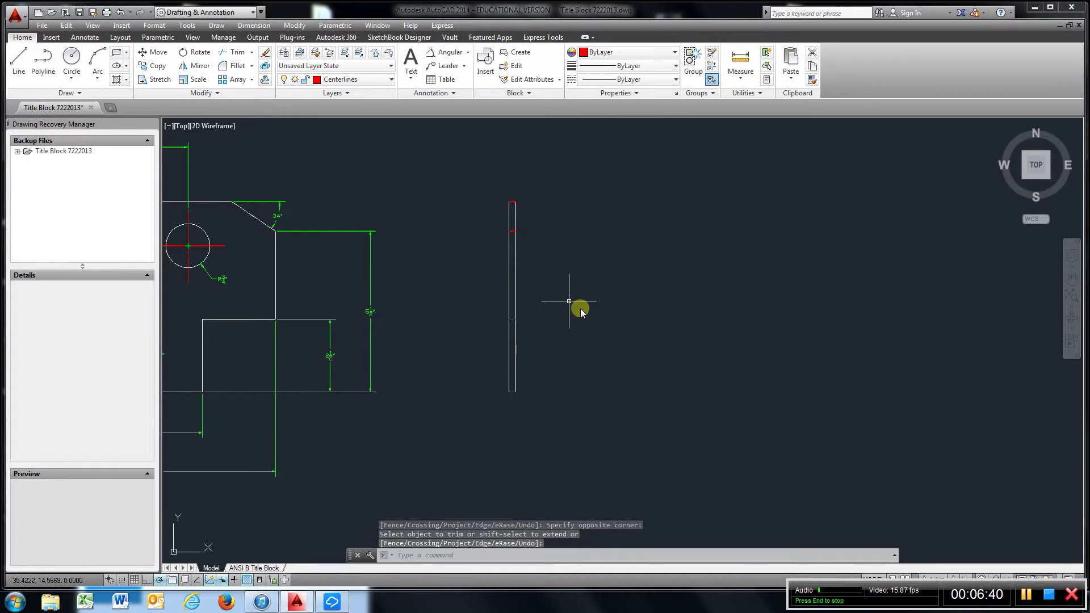
pyautogui.scroll(4, 526, 225)
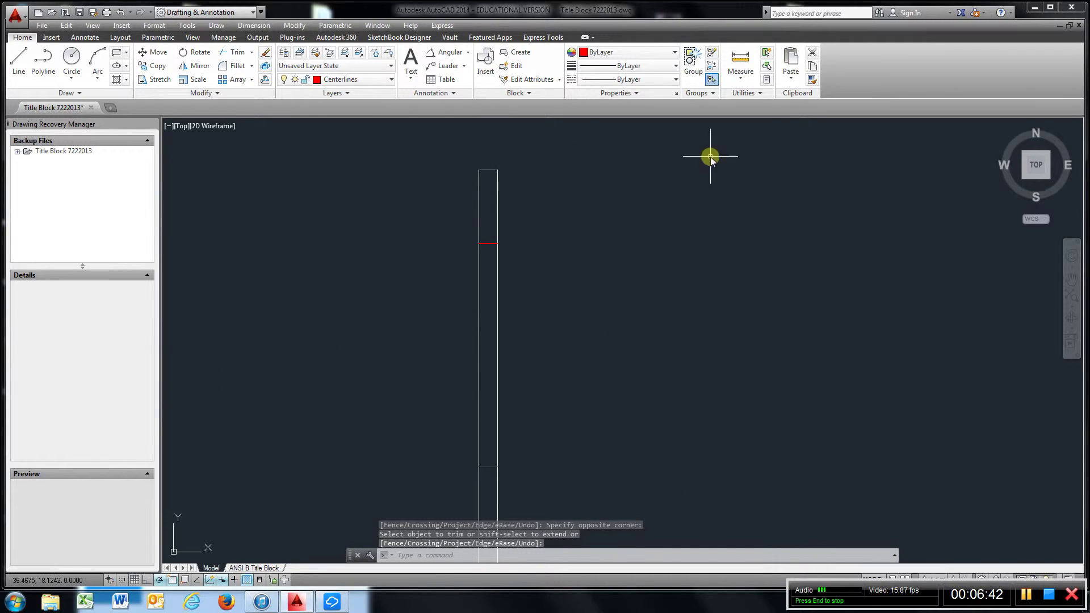
pyautogui.click(811, 79)
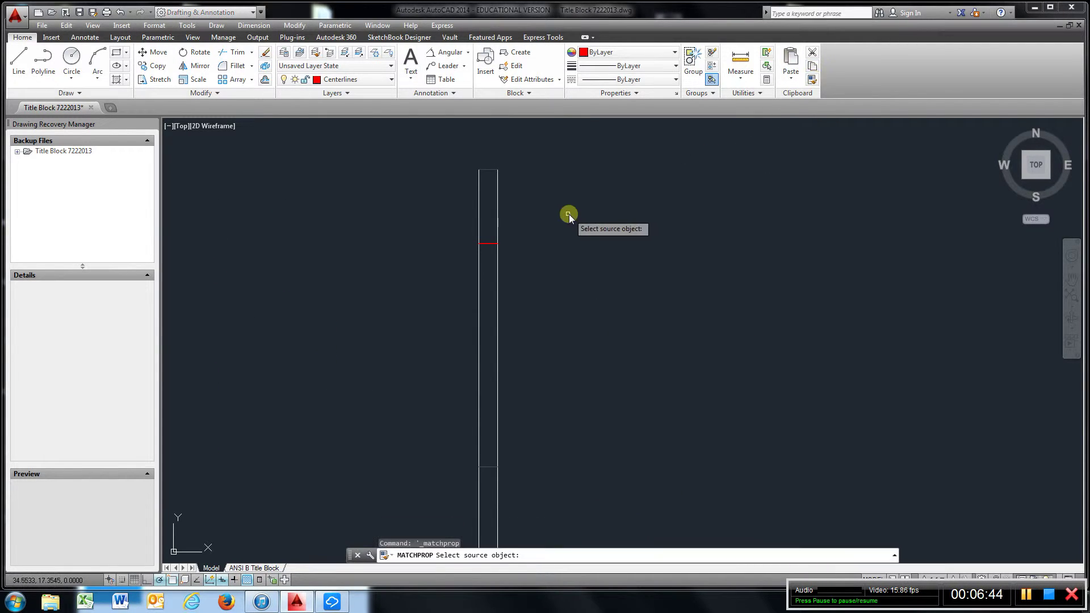
pyautogui.click(497, 228)
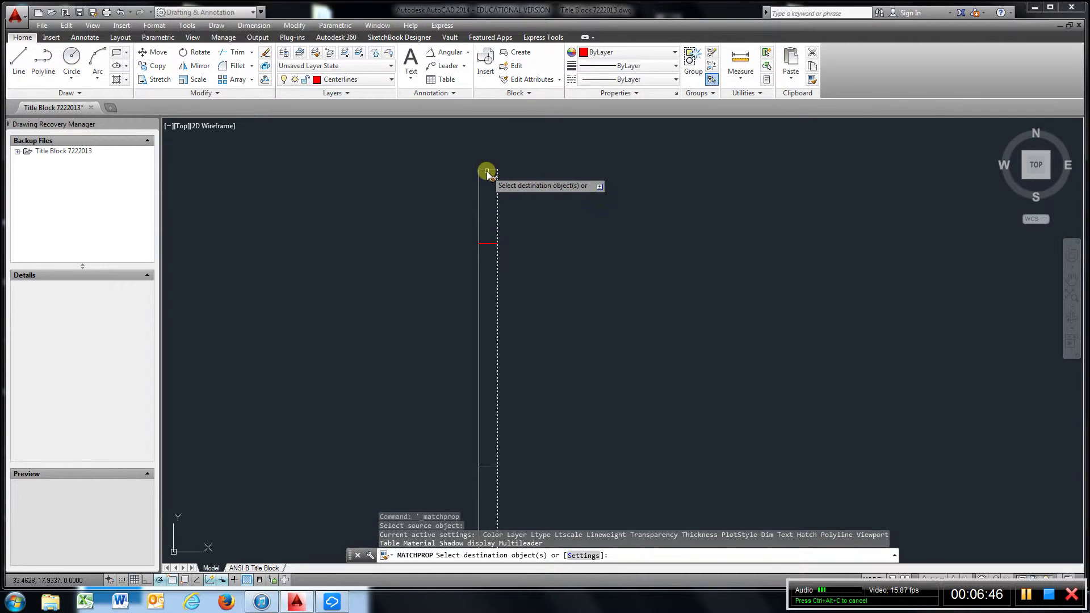
pyautogui.rightClick(464, 134)
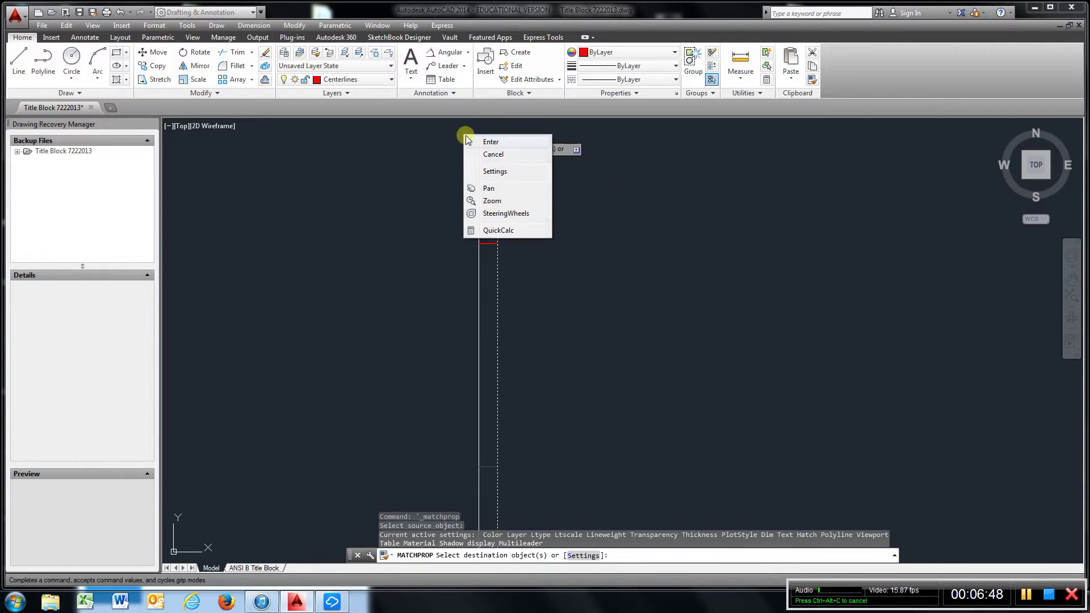
pyautogui.click(483, 141)
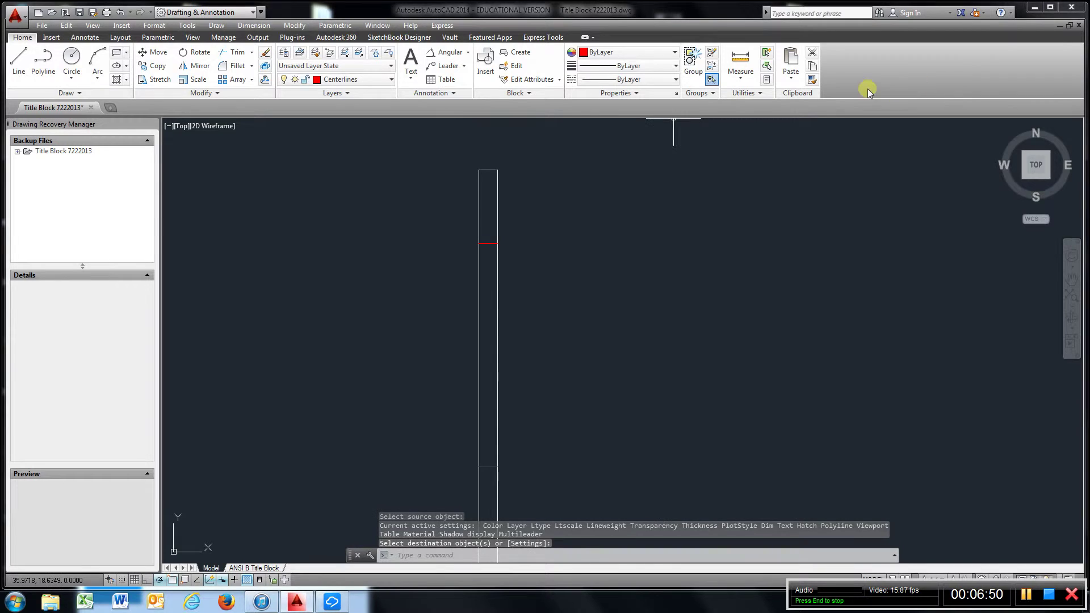
pyautogui.click(811, 80)
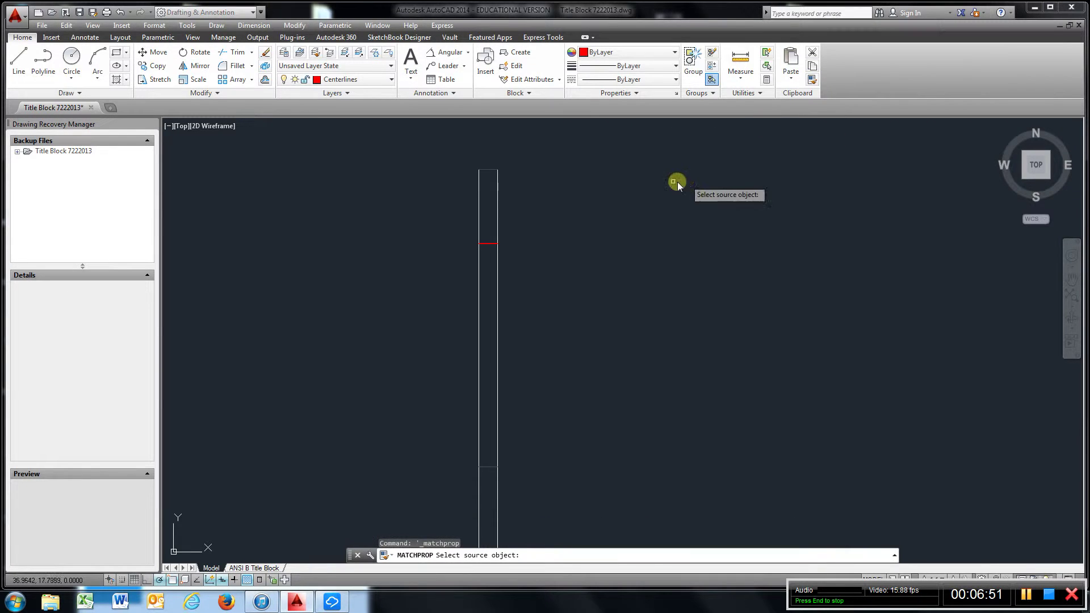
pyautogui.click(496, 172)
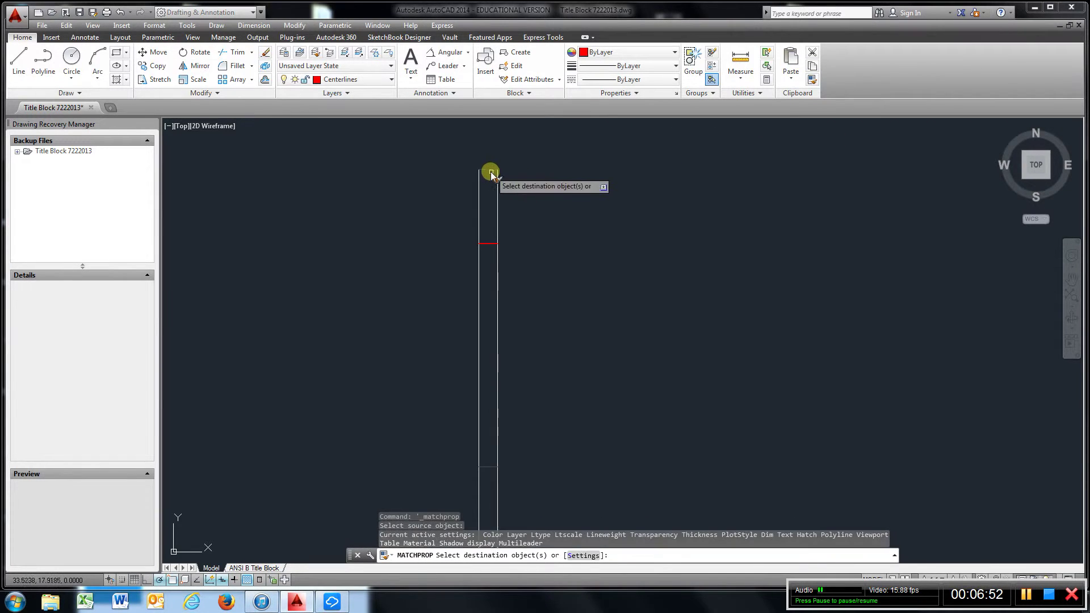
pyautogui.click(487, 244)
pyautogui.rightClick(583, 227)
pyautogui.click(611, 235)
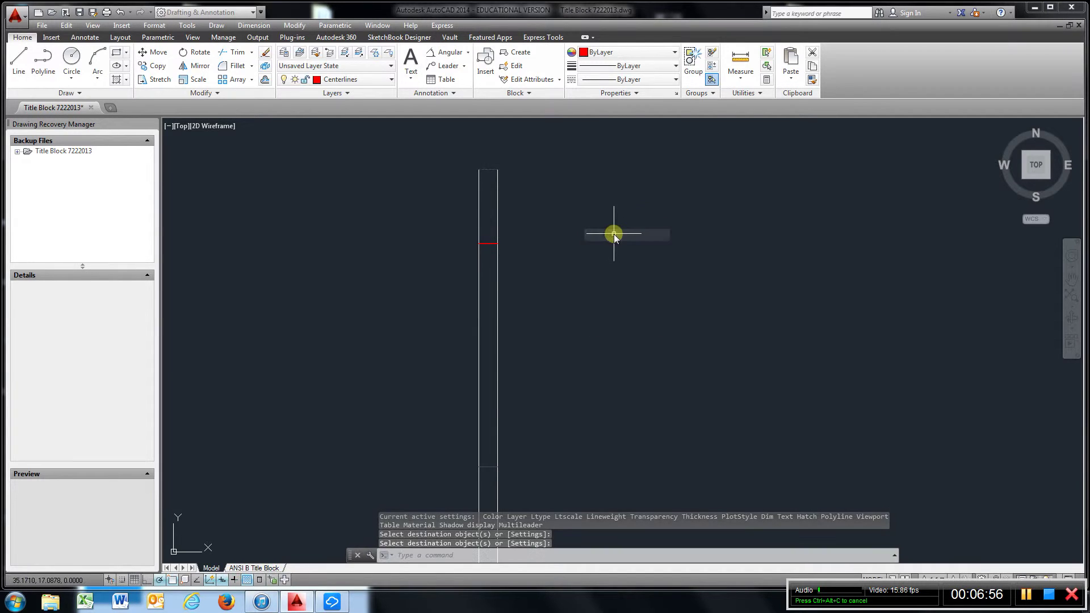
pyautogui.click(812, 80)
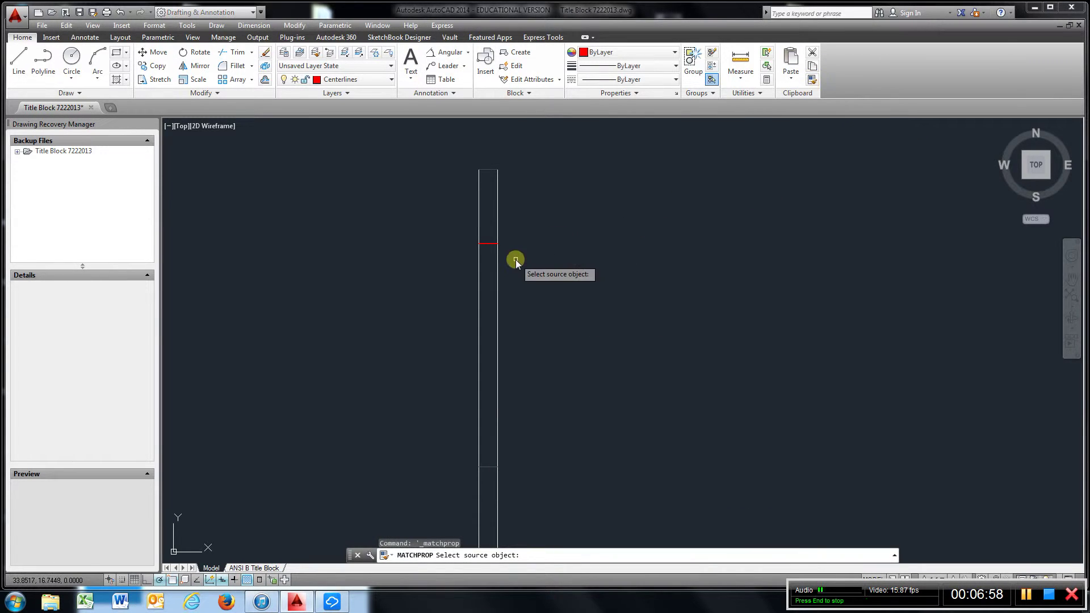
pyautogui.click(498, 224)
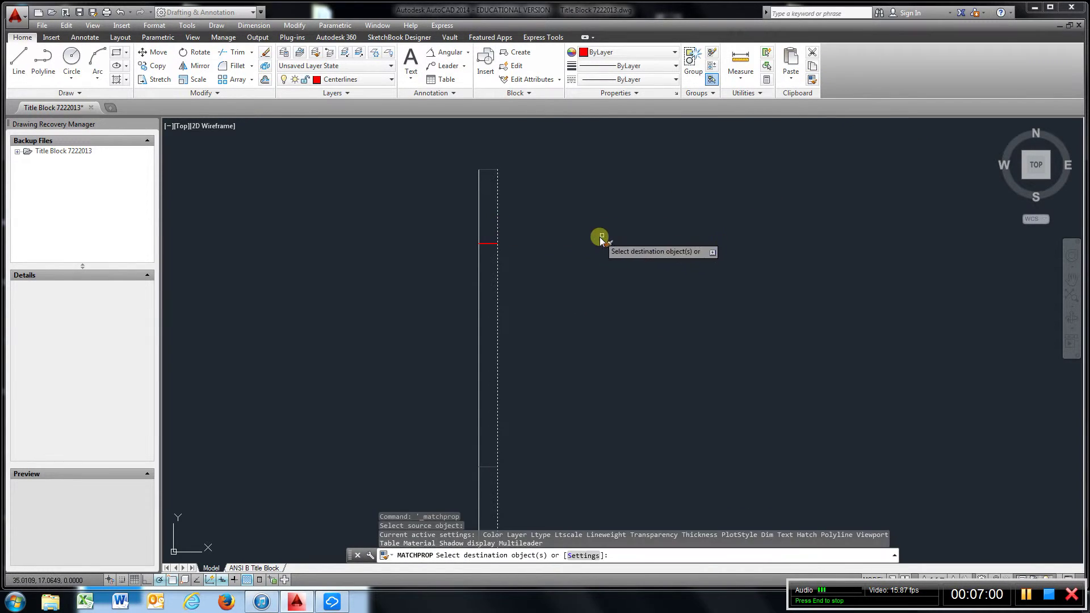
pyautogui.rightClick(616, 207)
pyautogui.click(630, 214)
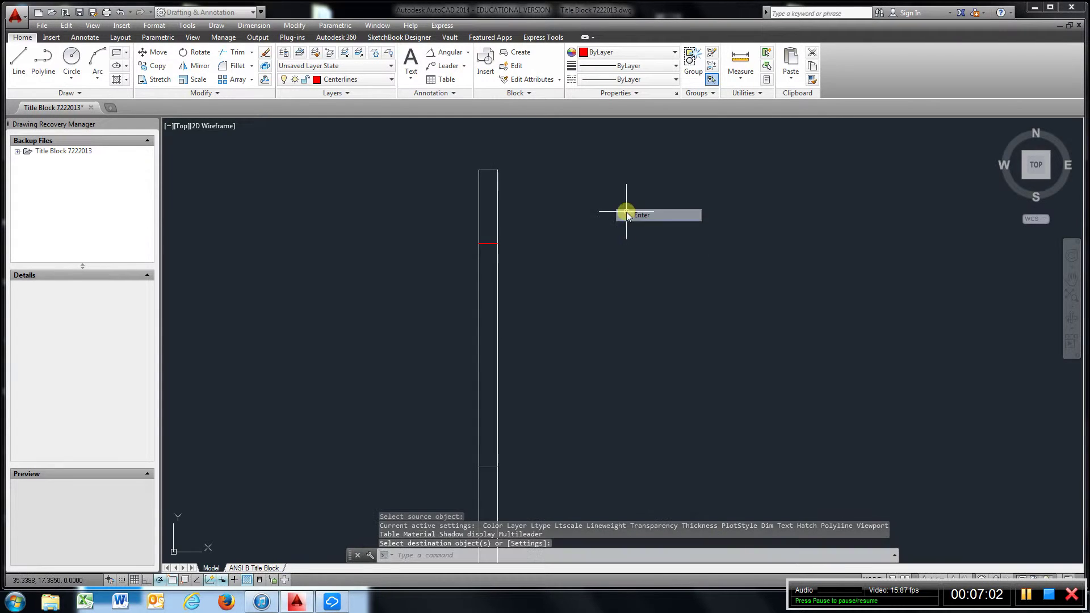
pyautogui.click(498, 184)
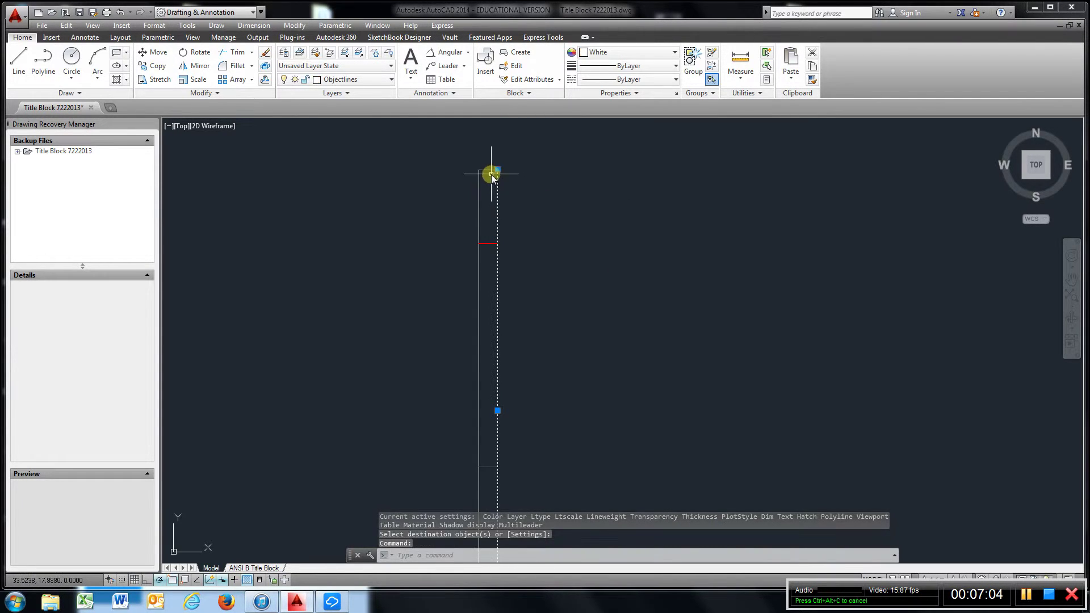
pyautogui.click(490, 170)
pyautogui.press('Escape')
pyautogui.press('Escape')
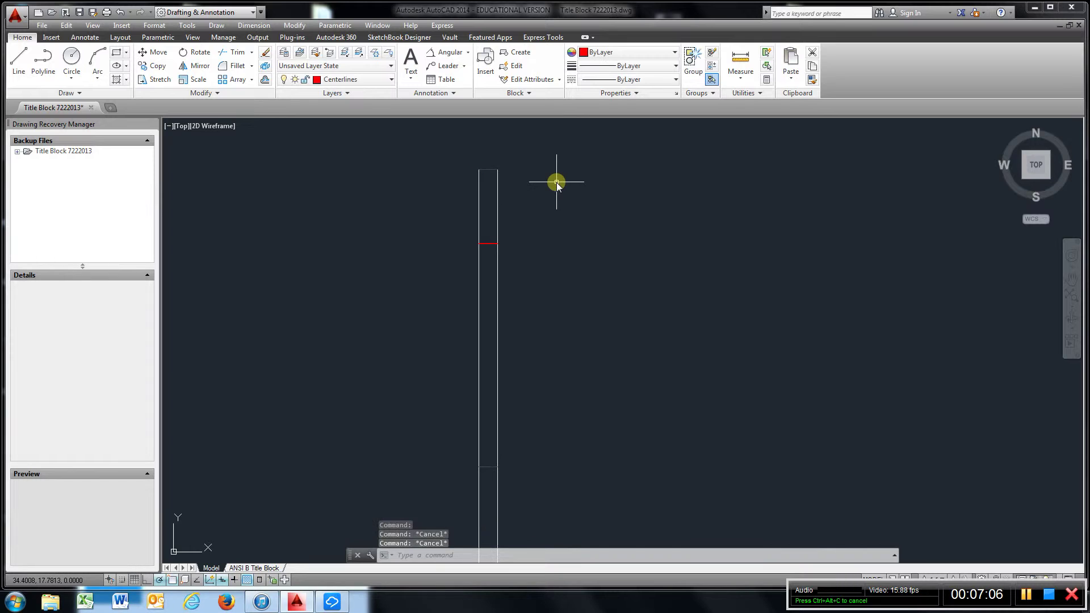
# Step: Match the properties of the side view's right vertical object line onto its four short horizontal edges
pyautogui.click(812, 80)
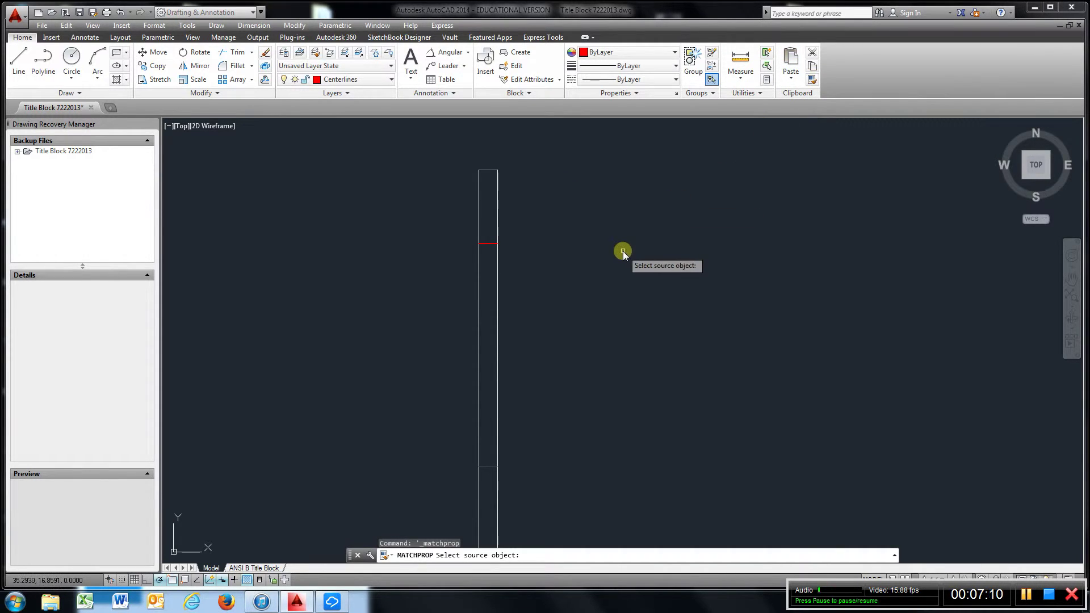
pyautogui.click(498, 209)
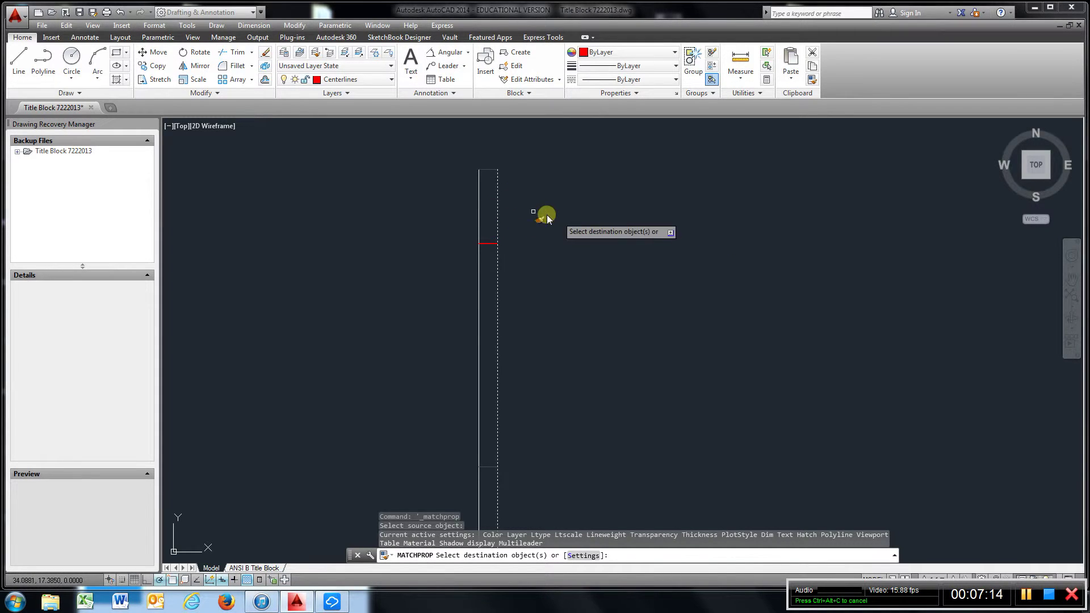
pyautogui.click(491, 169)
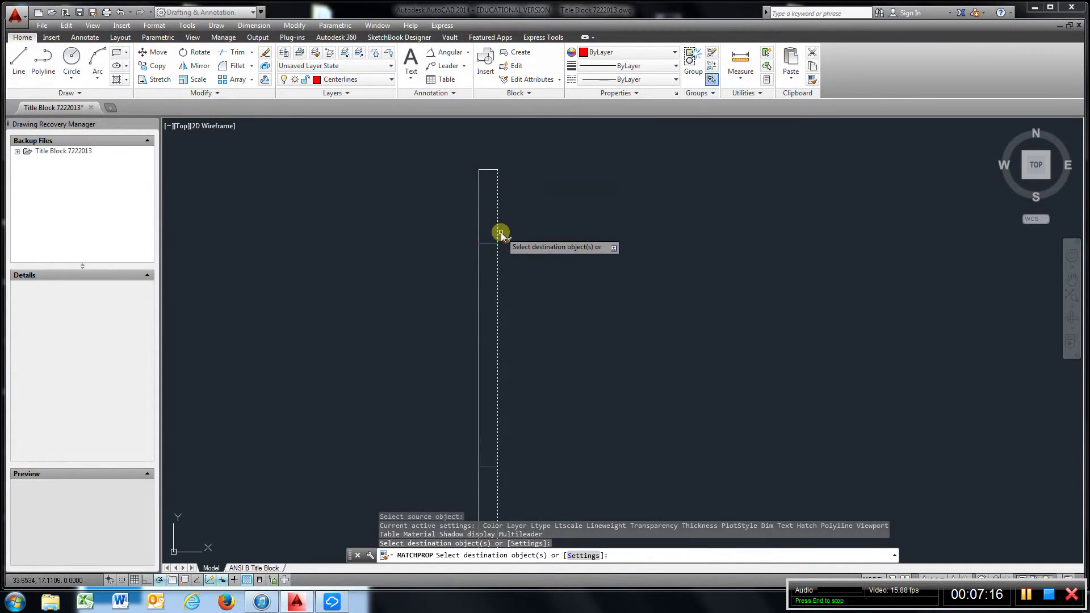
pyautogui.click(493, 244)
pyautogui.scroll(-5, 536, 326)
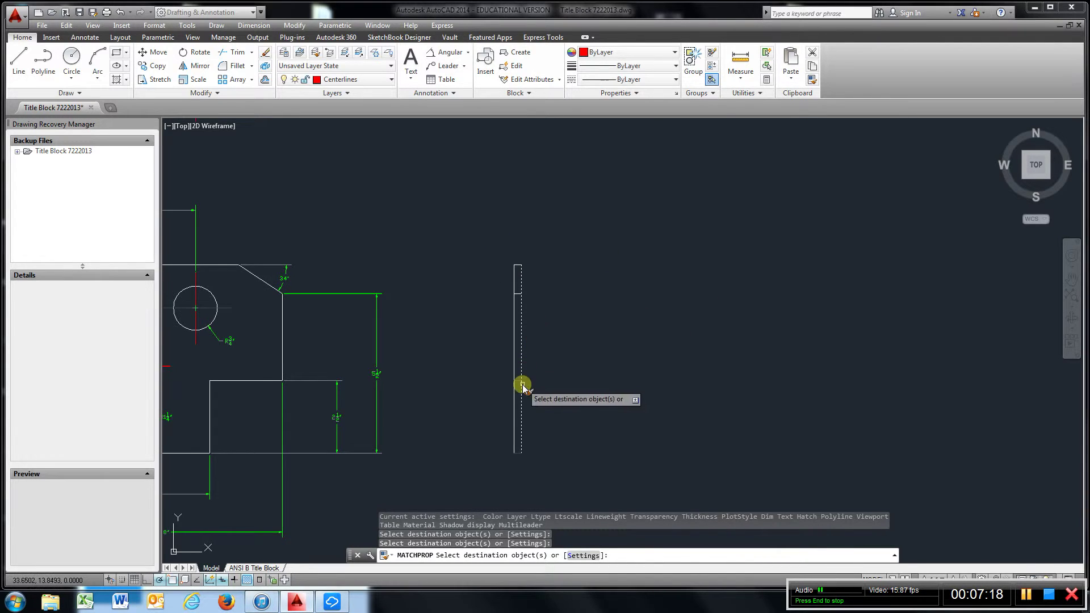
pyautogui.scroll(5, 519, 457)
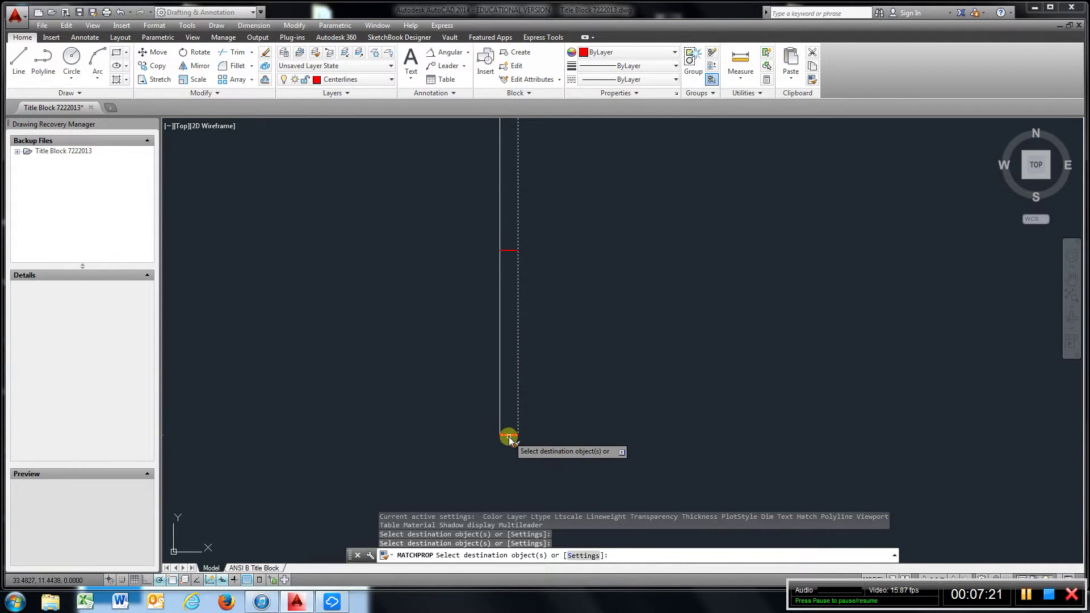
pyautogui.click(509, 436)
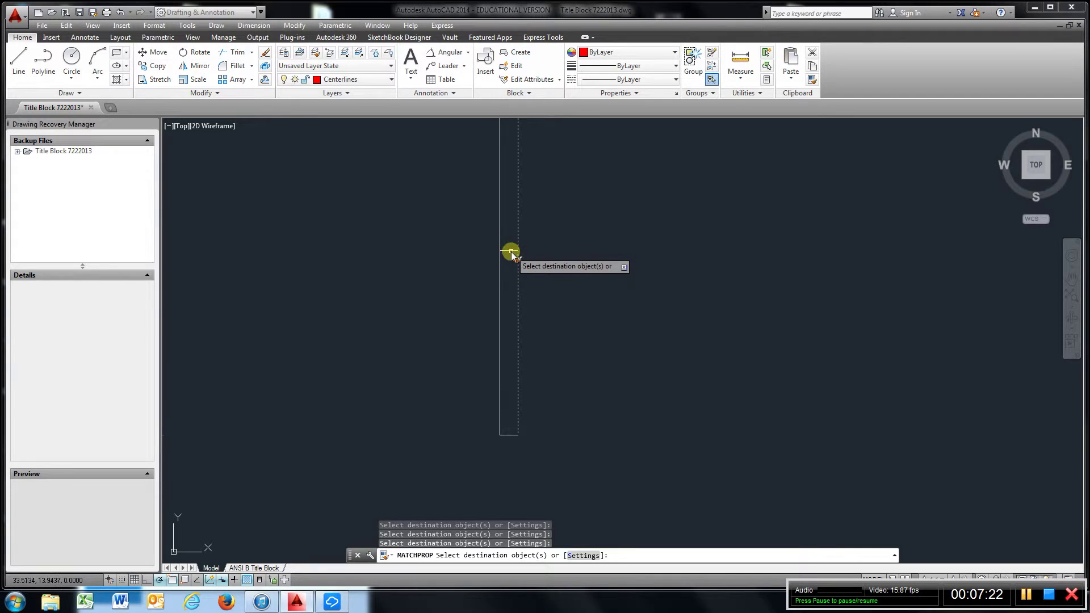
pyautogui.rightClick(656, 287)
pyautogui.click(688, 282)
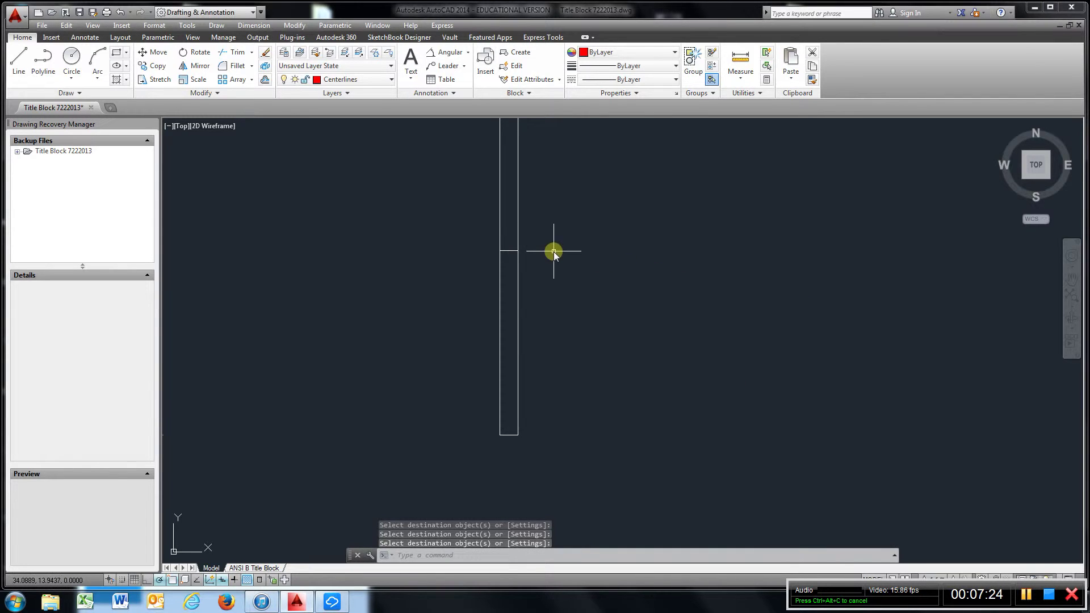
pyautogui.scroll(-4, 554, 251)
pyautogui.moveTo(509, 248); pyautogui.dragTo(535, 293, button='middle')
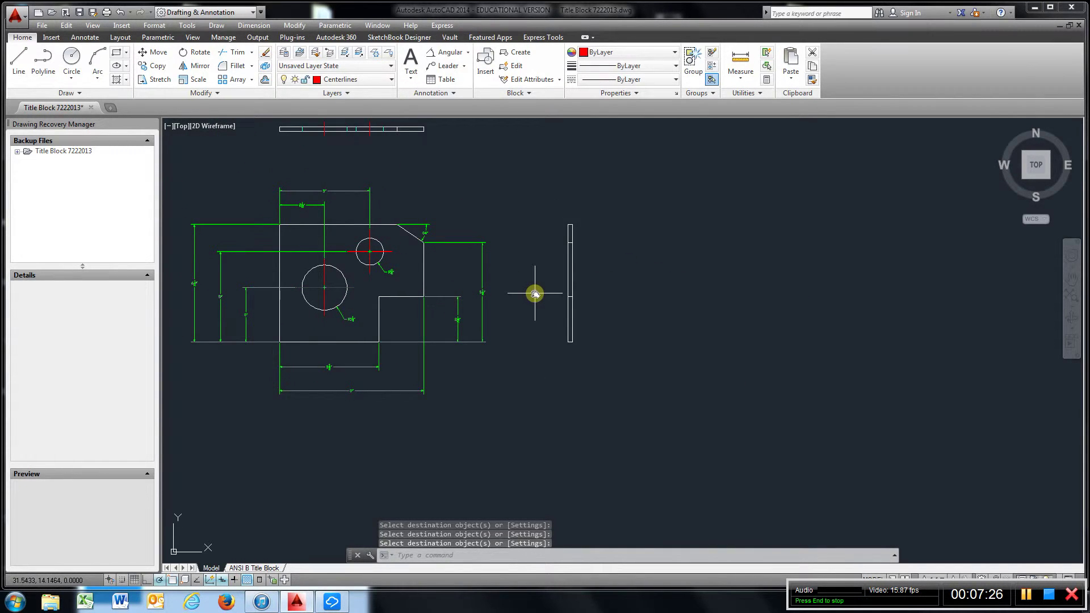
# Step: Examine the completed right side view and top view against the dimensioned front view
pyautogui.scroll(4, 534, 294)
pyautogui.scroll(-2, 535, 294)
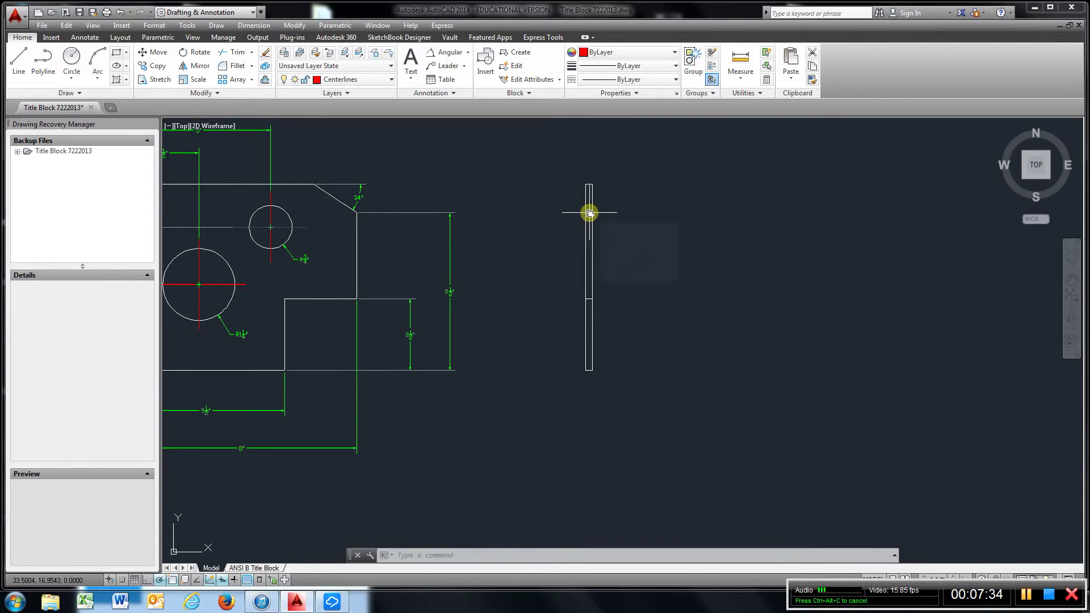
pyautogui.scroll(-4, 525, 243)
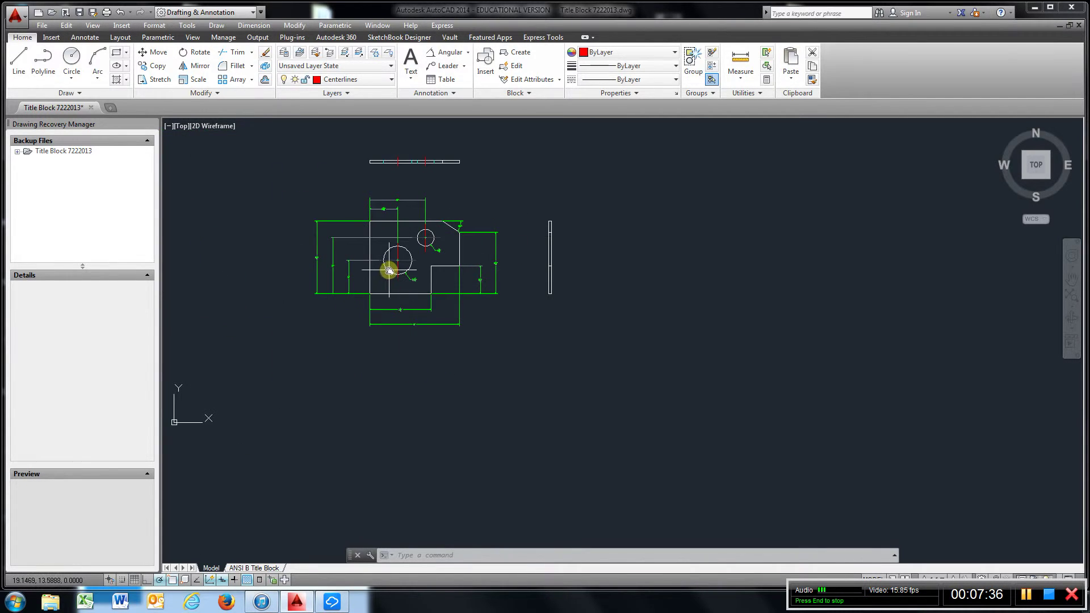
pyautogui.scroll(2, 385, 269)
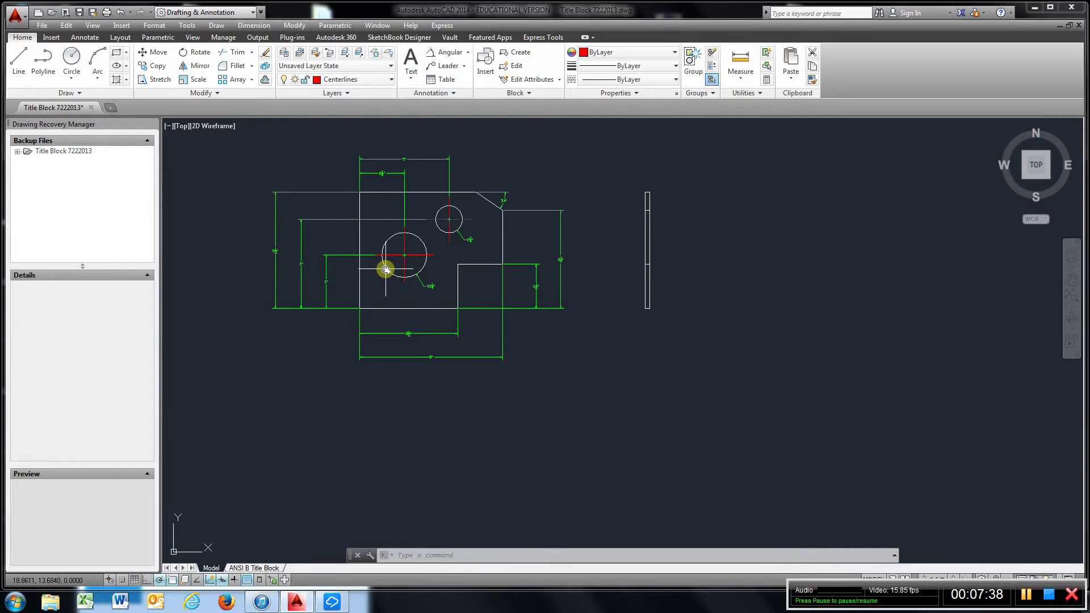
pyautogui.moveTo(385, 269); pyautogui.dragTo(387, 343, button='middle')
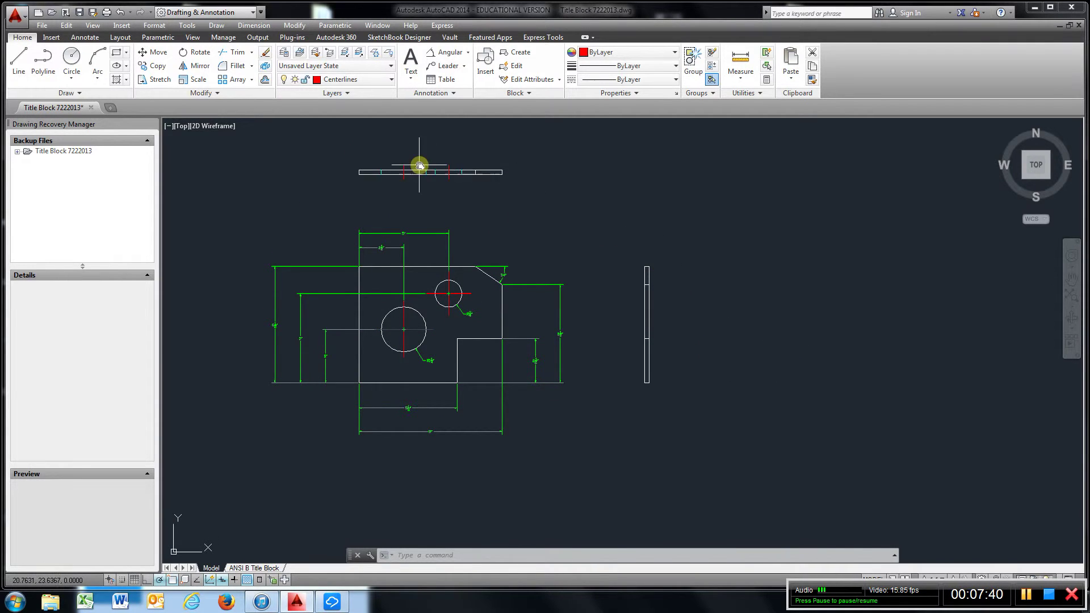
pyautogui.moveTo(420, 166); pyautogui.dragTo(511, 250, button='middle')
pyautogui.scroll(8, 493, 258)
pyautogui.scroll(-4, 494, 257)
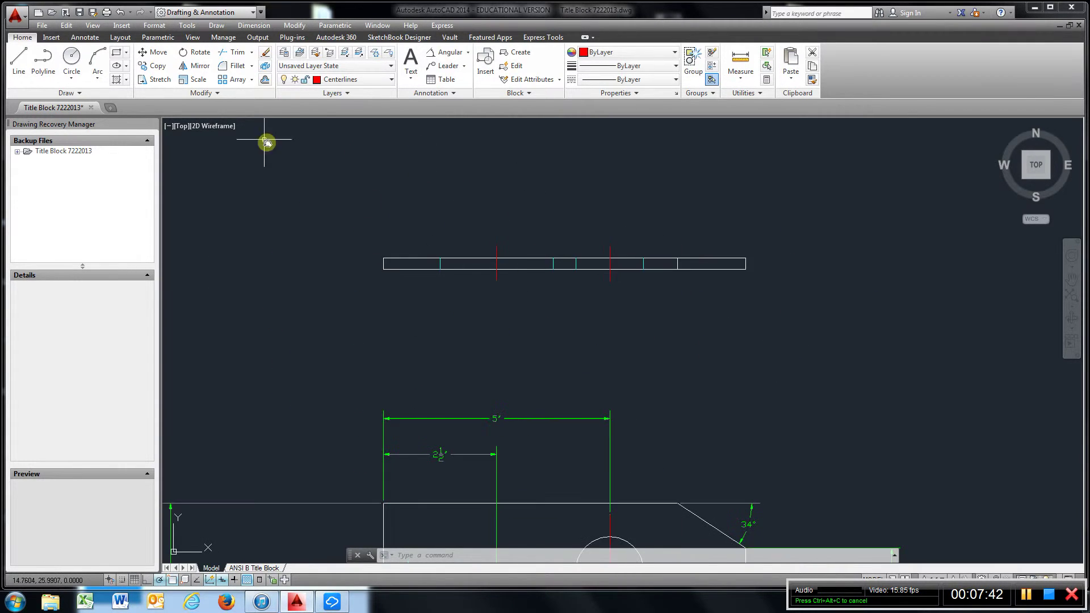
# Step: Try a linear thickness dimension beside the top view's left end on the Dimensions layer, and undo it
pyautogui.click(467, 53)
pyautogui.click(449, 74)
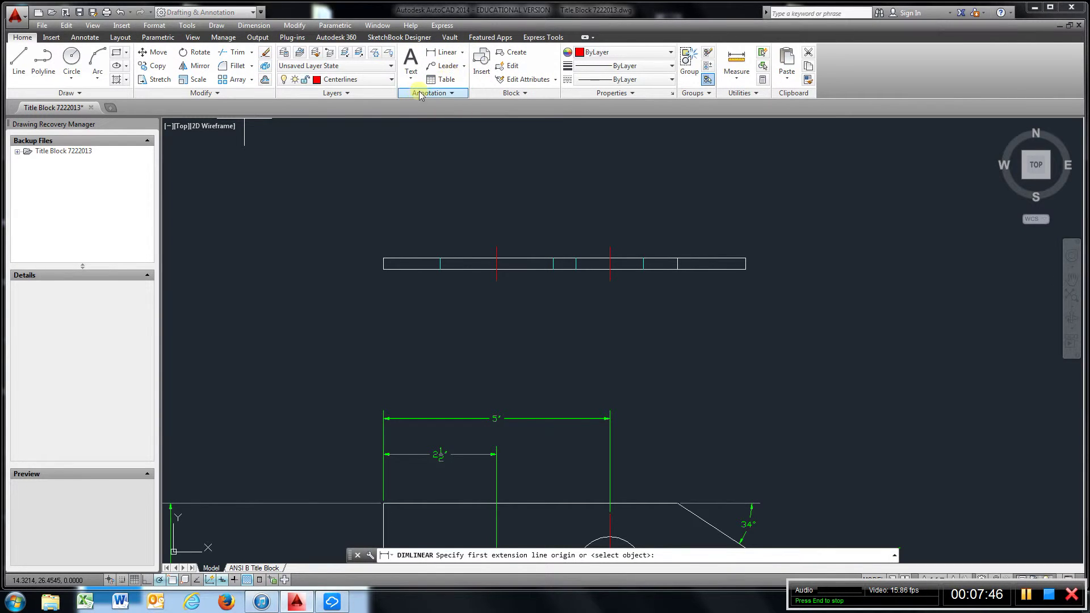
pyautogui.click(374, 79)
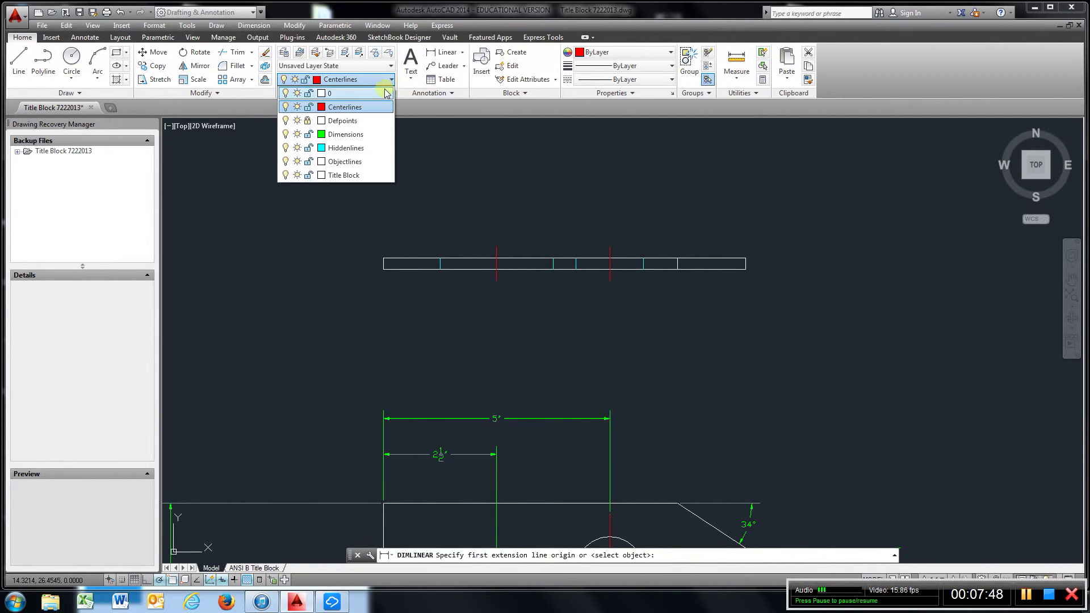
pyautogui.click(366, 136)
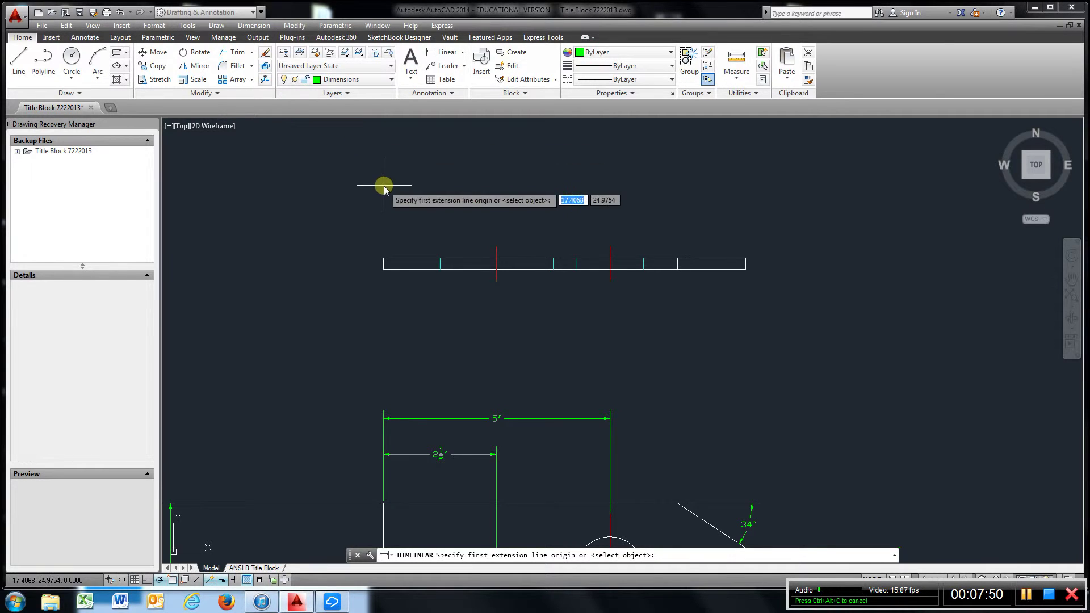
pyautogui.click(383, 259)
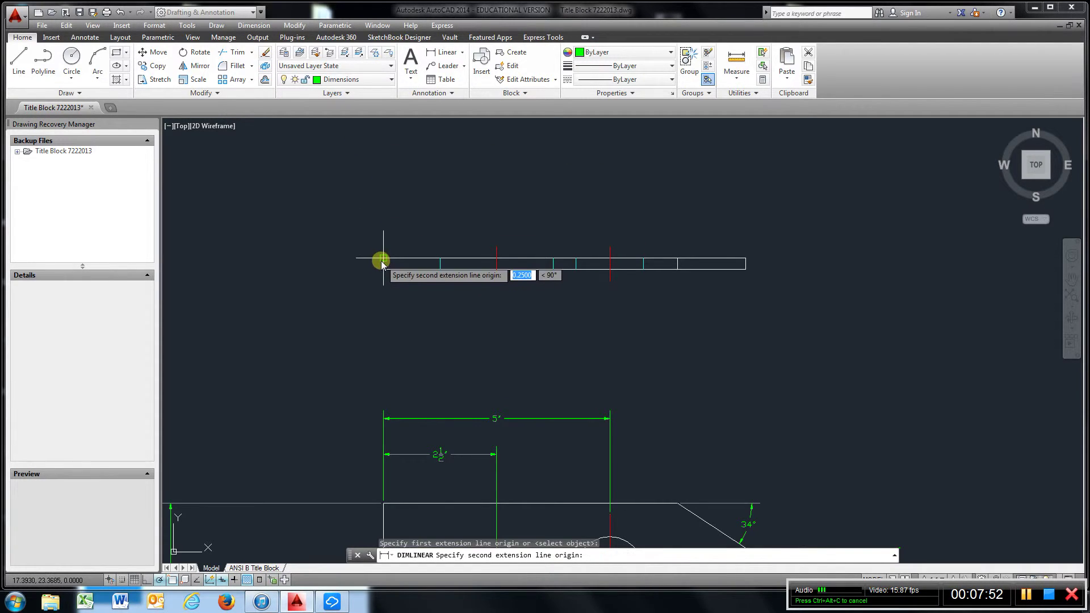
pyautogui.click(382, 256)
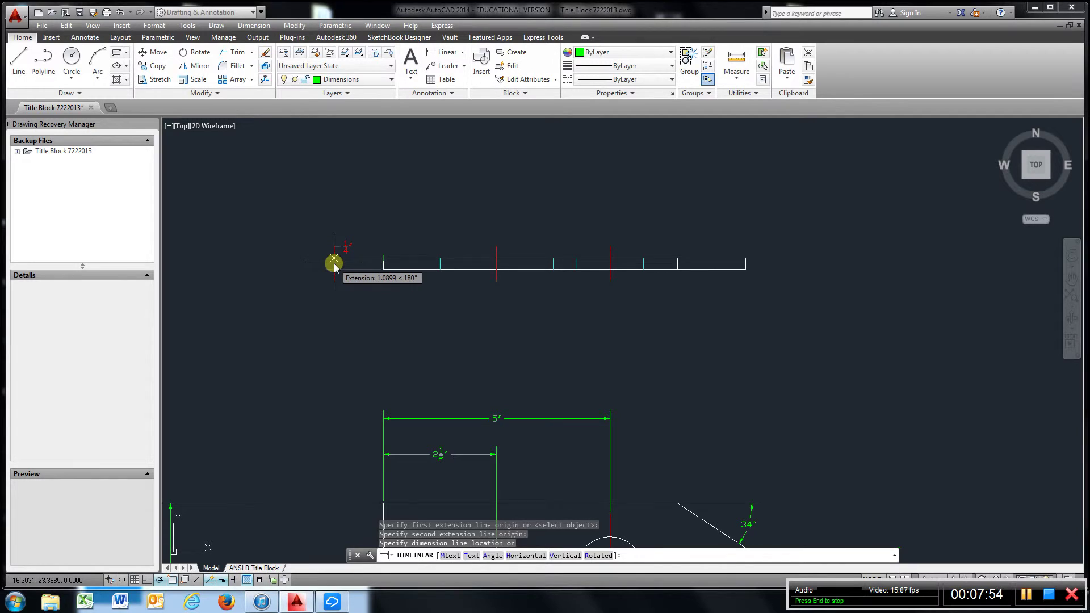
pyautogui.click(334, 262)
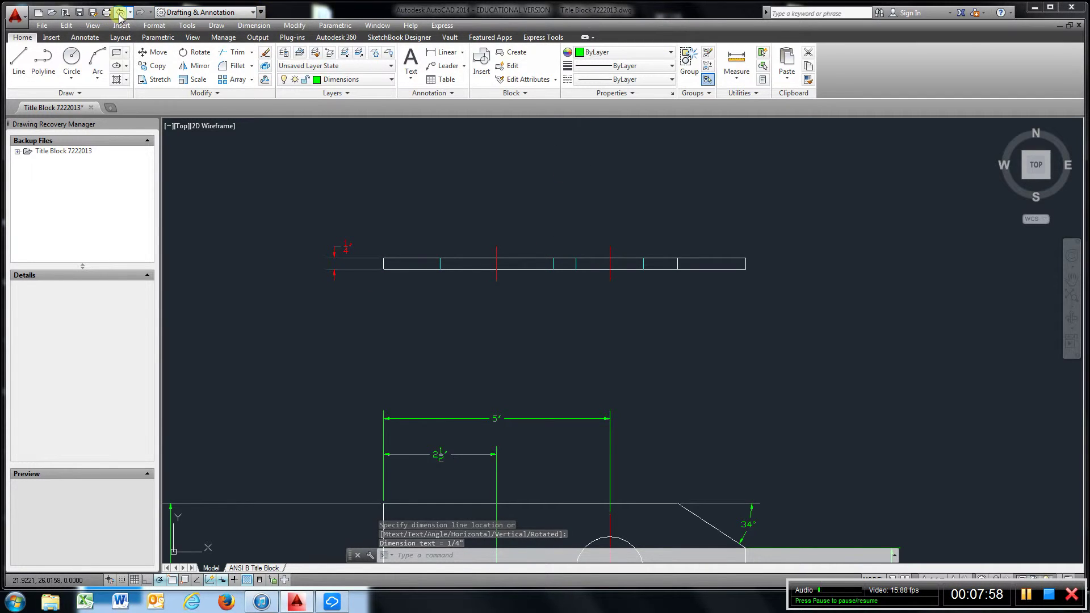
pyautogui.click(119, 14)
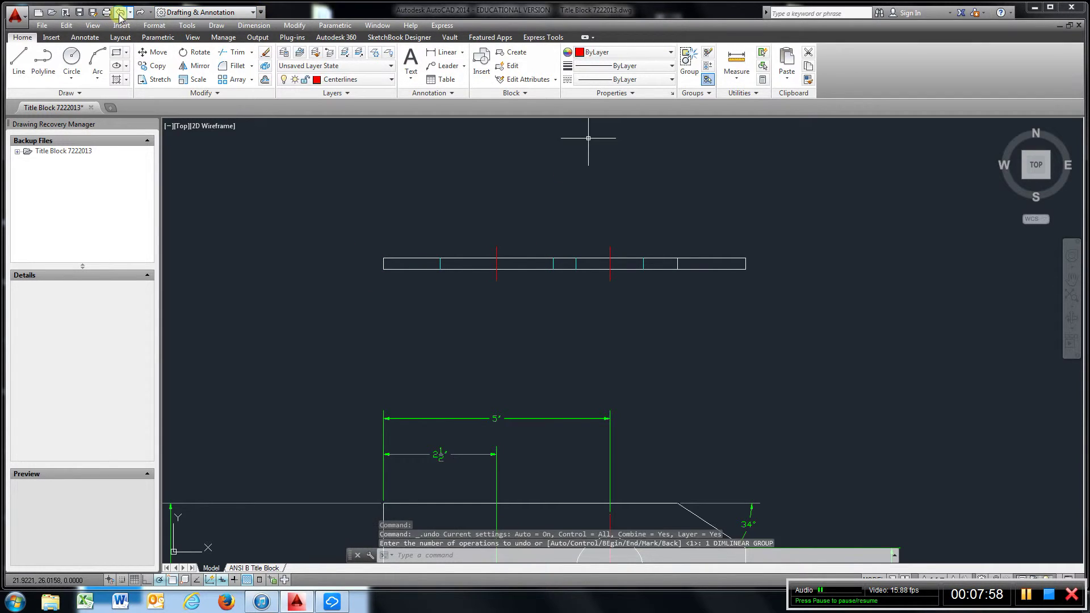
# Step: On the Dimensions layer, add a linear thickness dimension just left of the top view, measured from its upper to its lower left corner
pyautogui.click(391, 79)
pyautogui.click(358, 134)
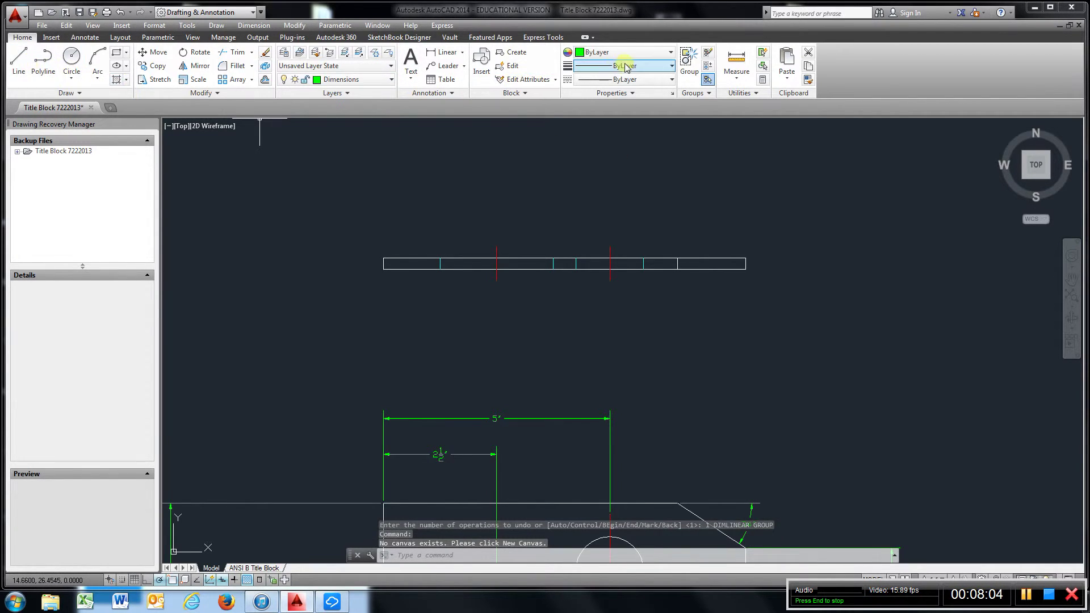
pyautogui.click(450, 55)
pyautogui.click(383, 258)
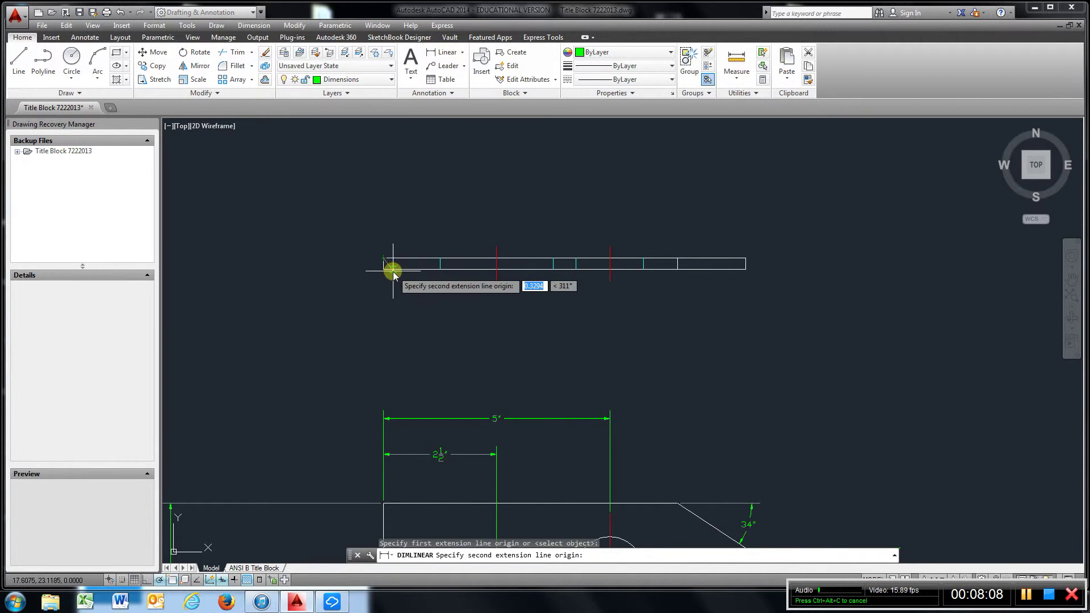
pyautogui.click(382, 271)
pyautogui.click(361, 271)
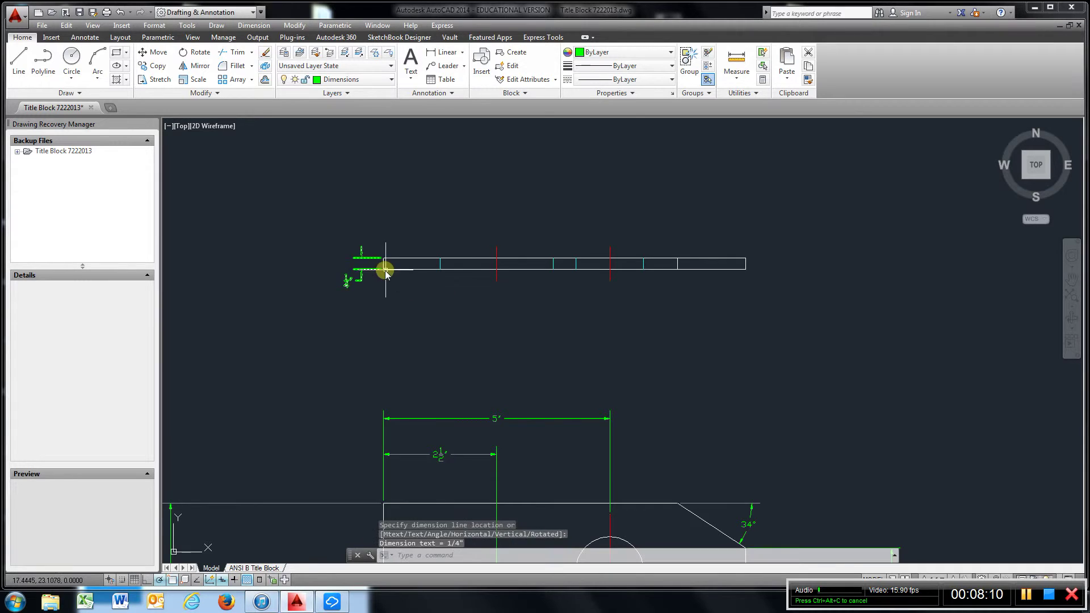
# Step: Add a linear dimension for the overall height of the side view, placed to the right of the view
pyautogui.moveTo(825, 319)
pyautogui.mouseDown(button='middle')
pyautogui.moveTo(785, 238)
pyautogui.moveTo(727, 162)
pyautogui.mouseUp(button='middle')
pyautogui.scroll(-2, 727, 163)
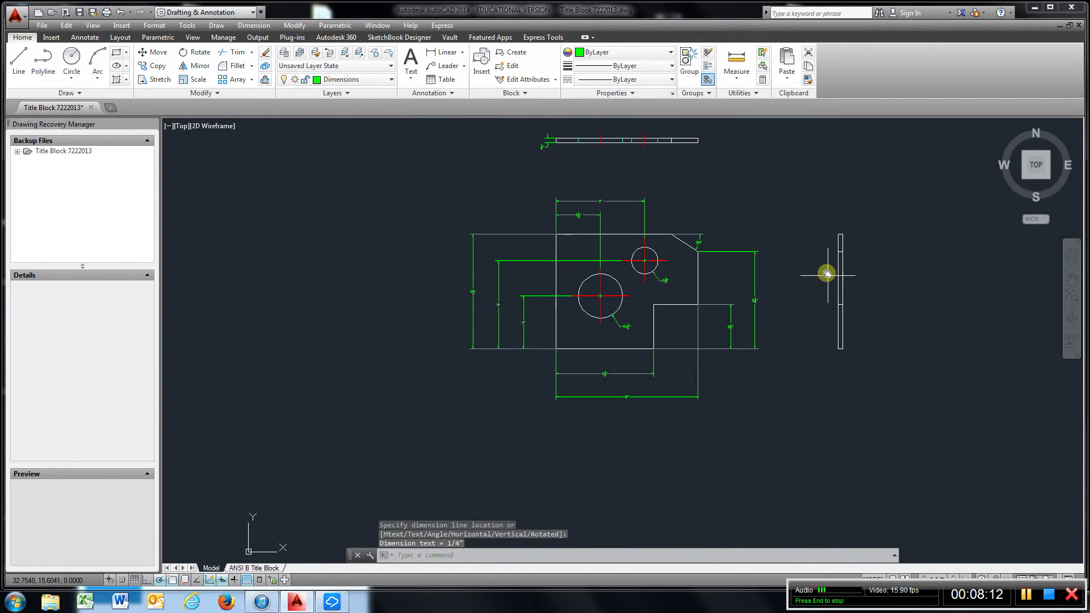
pyautogui.moveTo(828, 277); pyautogui.dragTo(680, 304, button='middle')
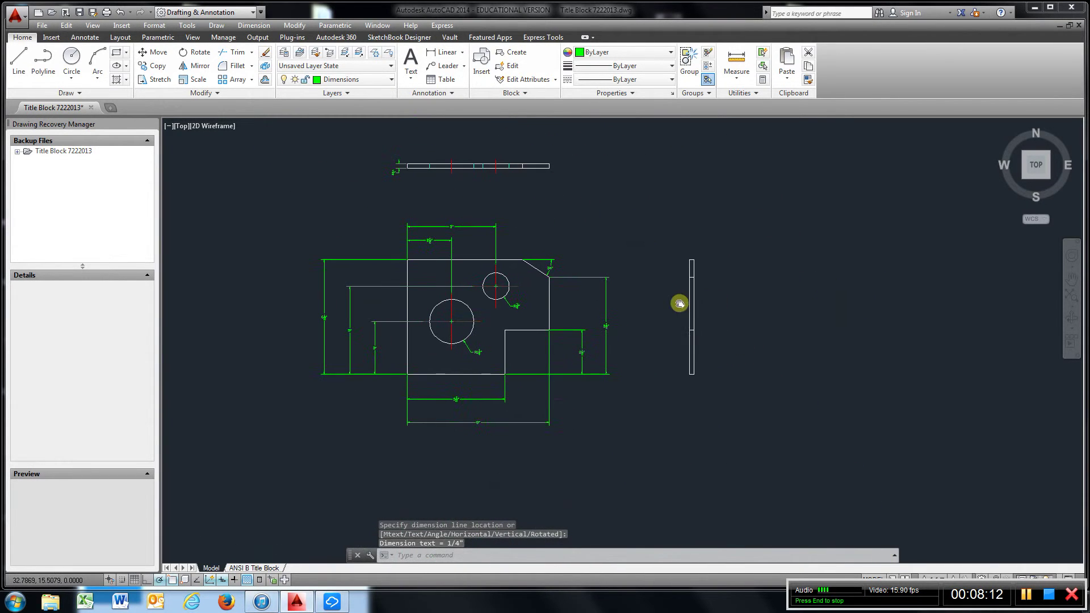
pyautogui.click(445, 52)
pyautogui.scroll(4, 735, 376)
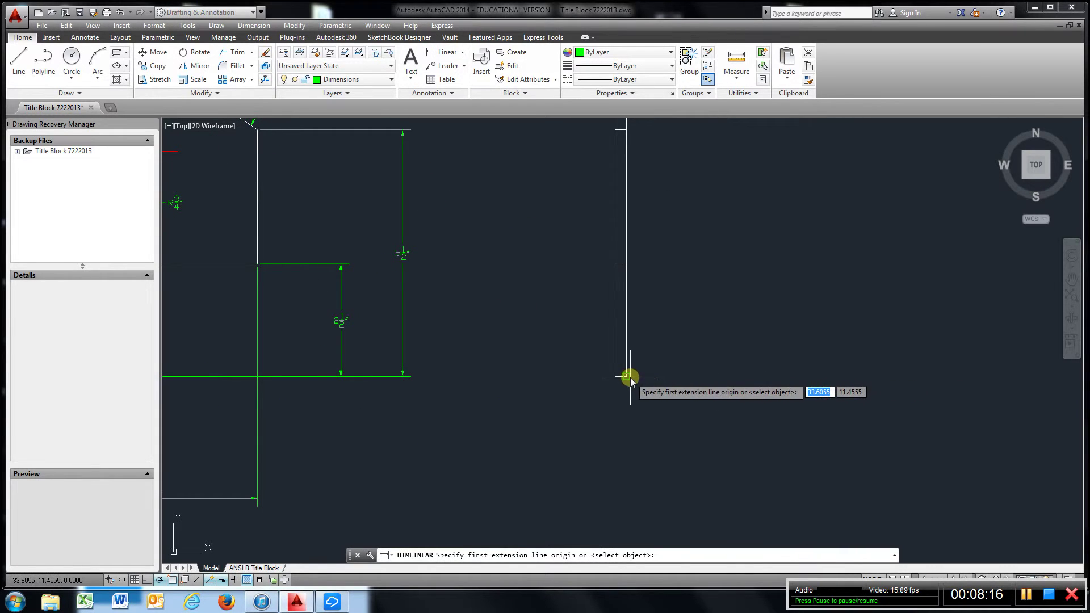
pyautogui.click(628, 376)
pyautogui.moveTo(704, 244); pyautogui.dragTo(672, 443, button='middle')
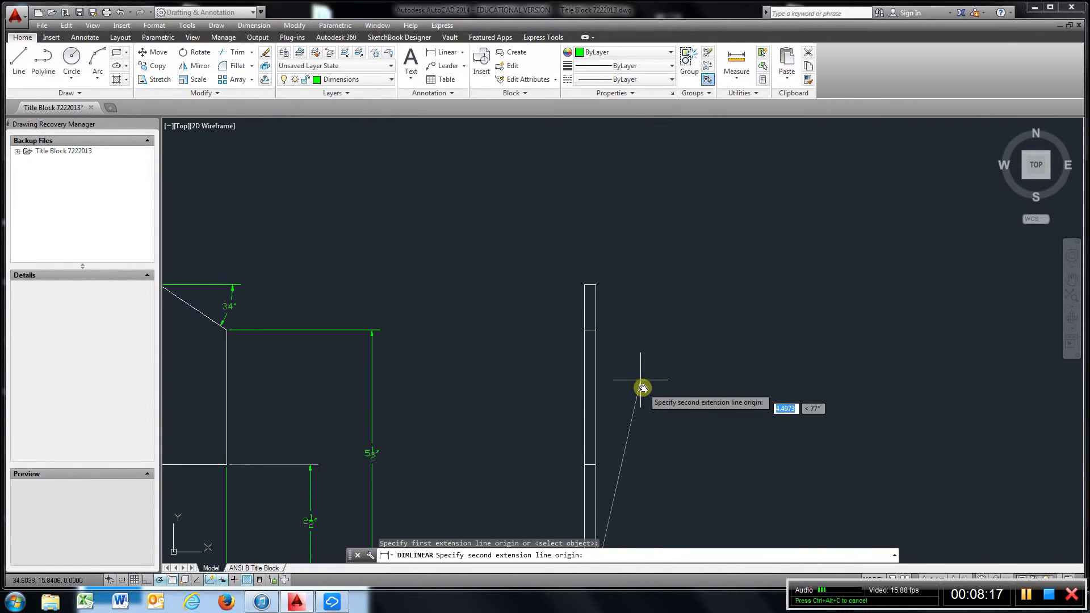
pyautogui.click(595, 282)
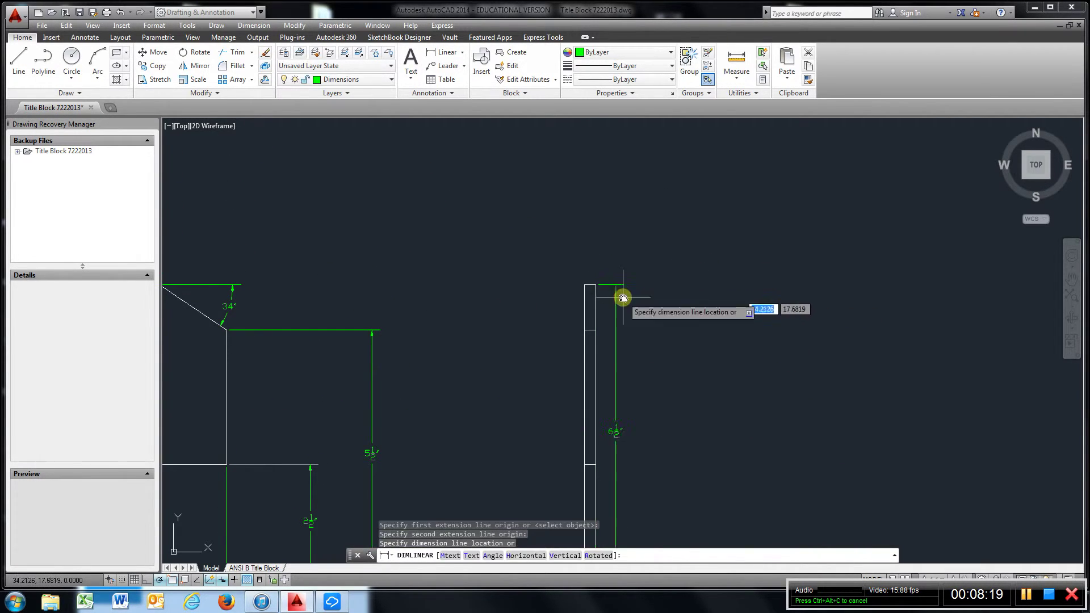
pyautogui.click(698, 371)
# Step: Erase the overall height dimension on the far left of the front view
pyautogui.scroll(-4, 547, 361)
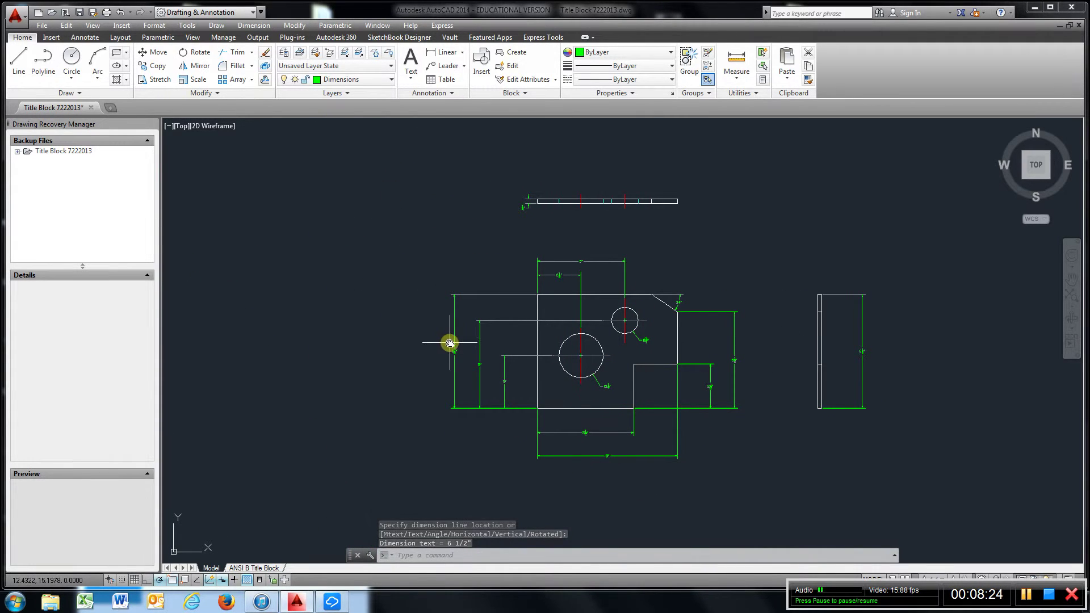
pyautogui.click(265, 52)
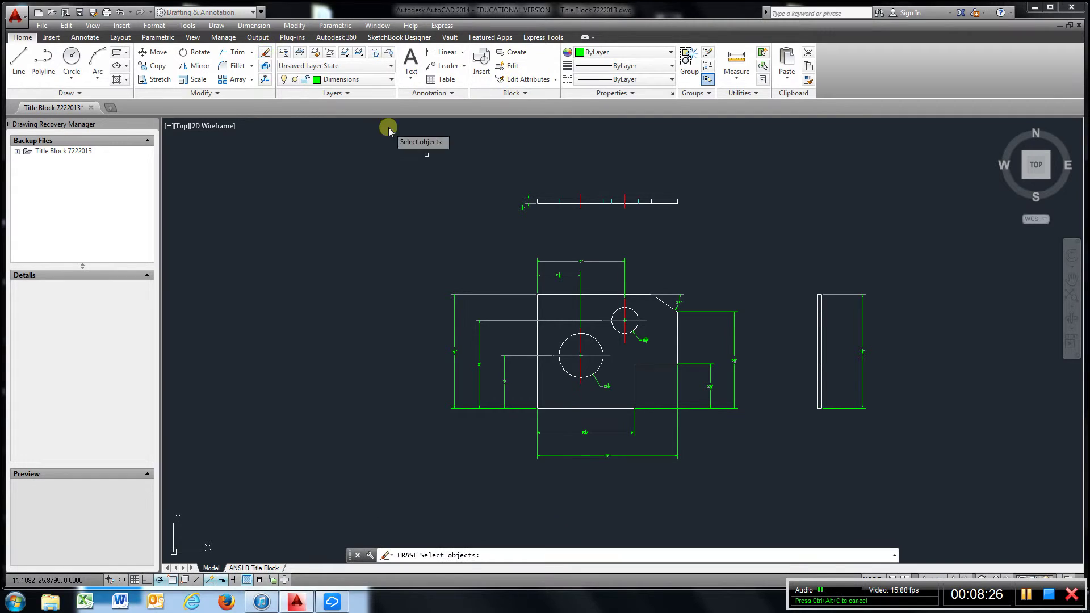
pyautogui.click(466, 286)
pyautogui.click(437, 425)
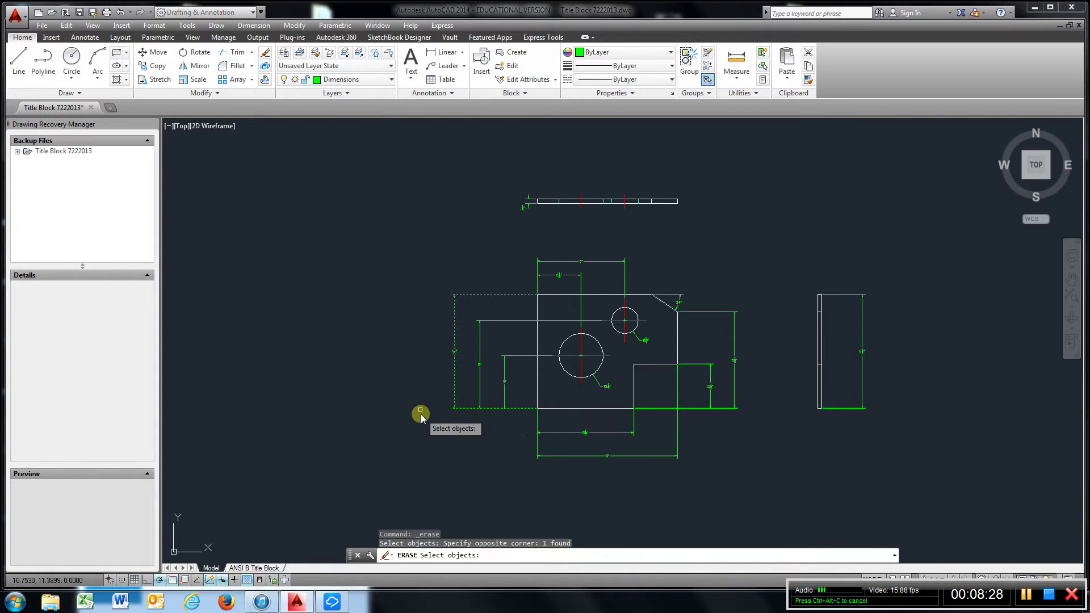
pyautogui.press('Return')
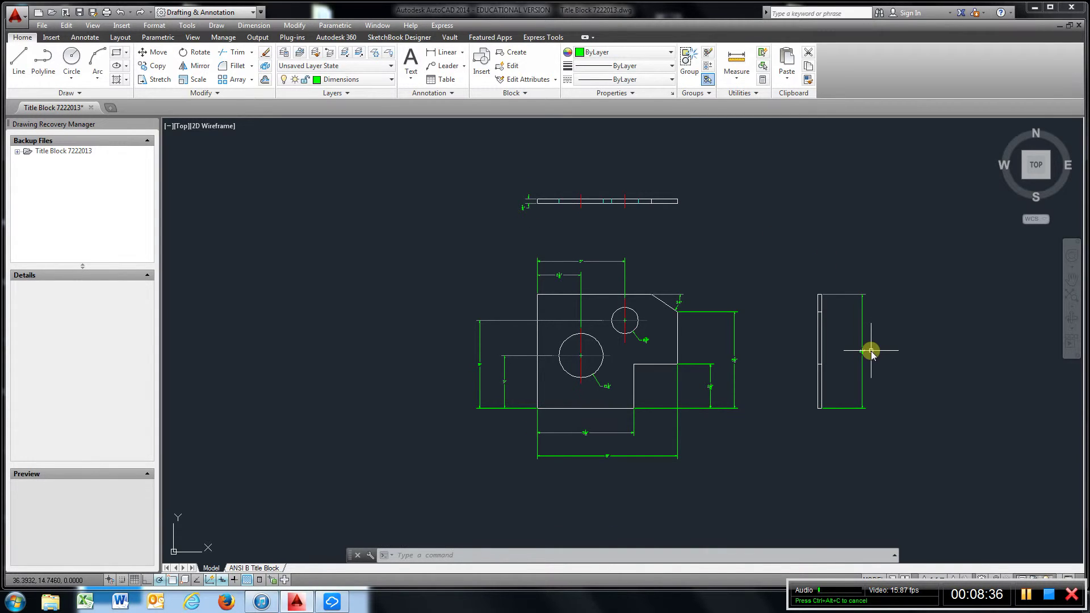
# Step: On the Hiddenlines layer, draw horizontal projection lines from the small hole's top and bottom quadrants past the side view
pyautogui.scroll(2, 821, 320)
pyautogui.moveTo(819, 319); pyautogui.dragTo(764, 359, button='middle')
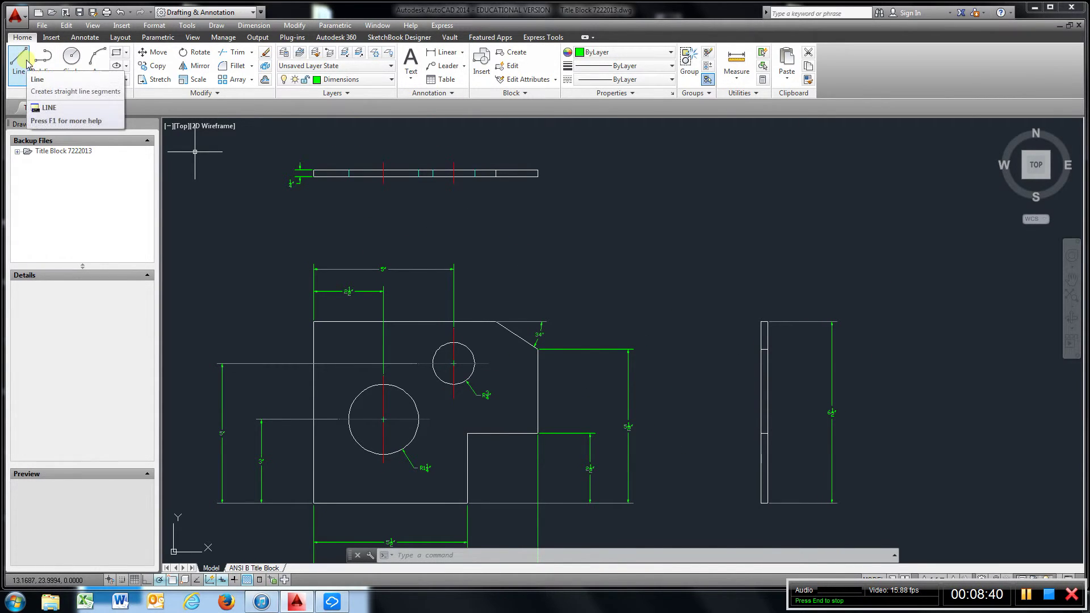
pyautogui.click(391, 80)
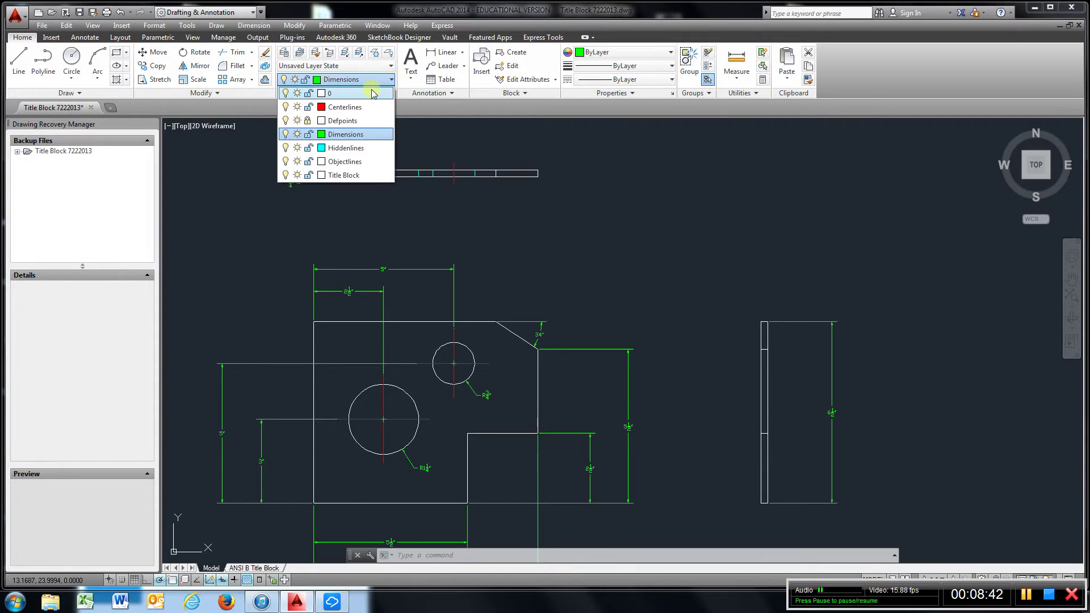
pyautogui.click(346, 148)
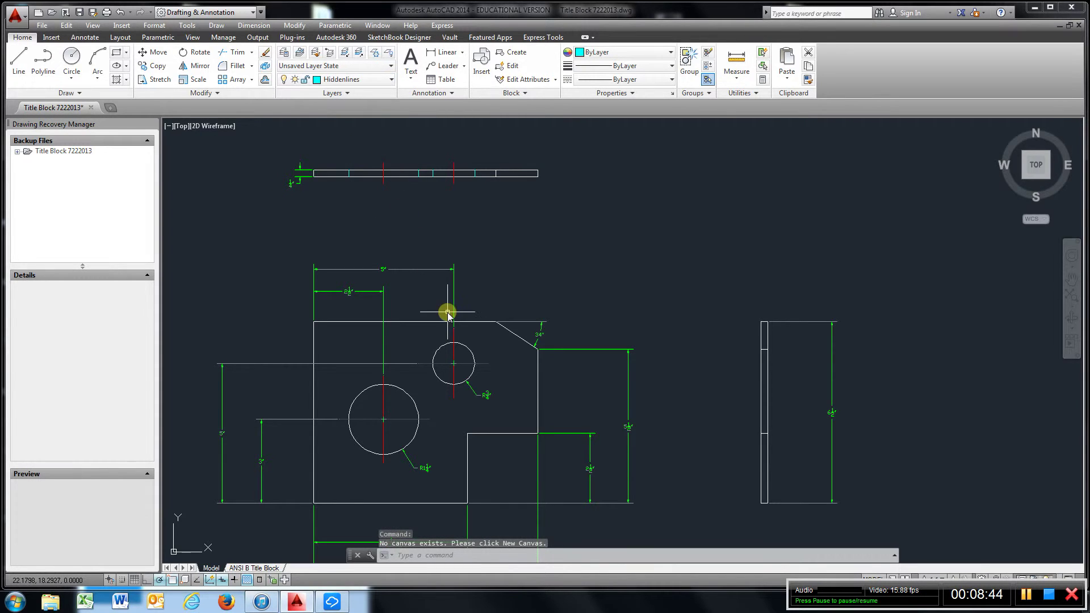
pyautogui.click(19, 60)
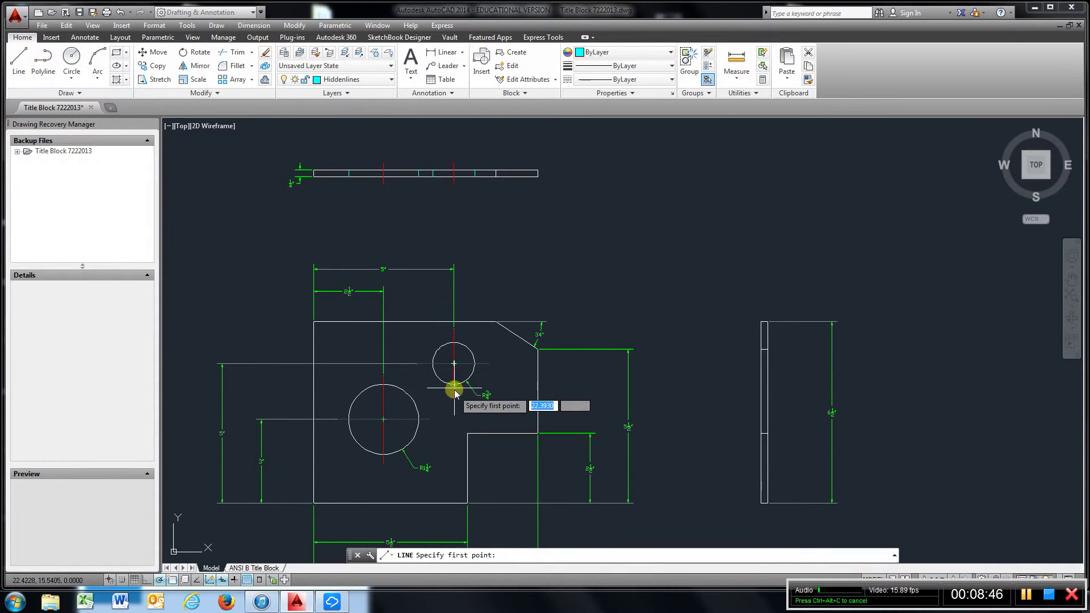
pyautogui.click(454, 343)
pyautogui.click(974, 343)
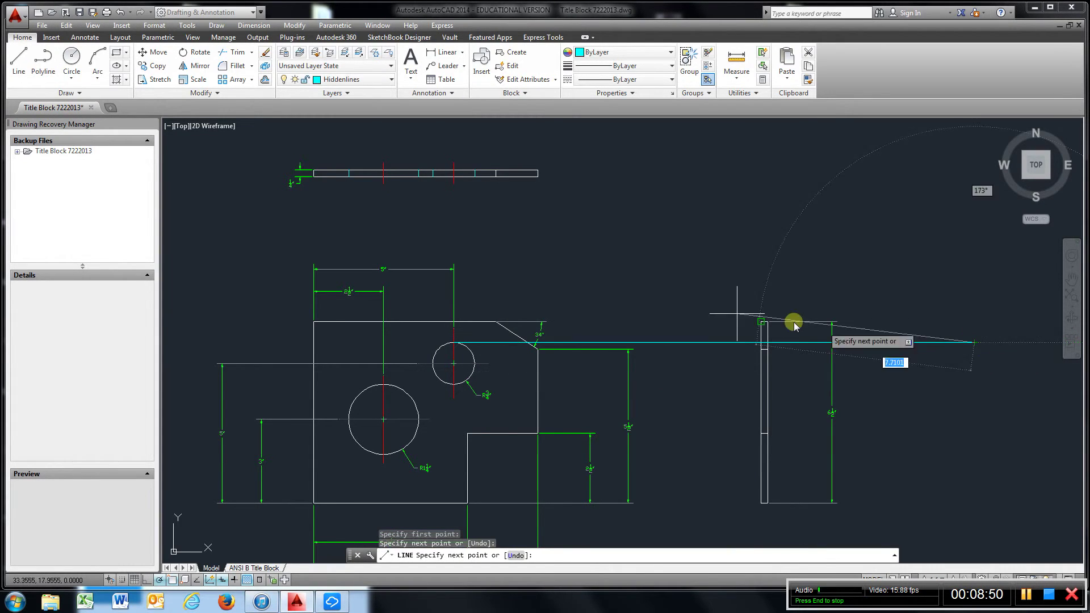
pyautogui.click(19, 60)
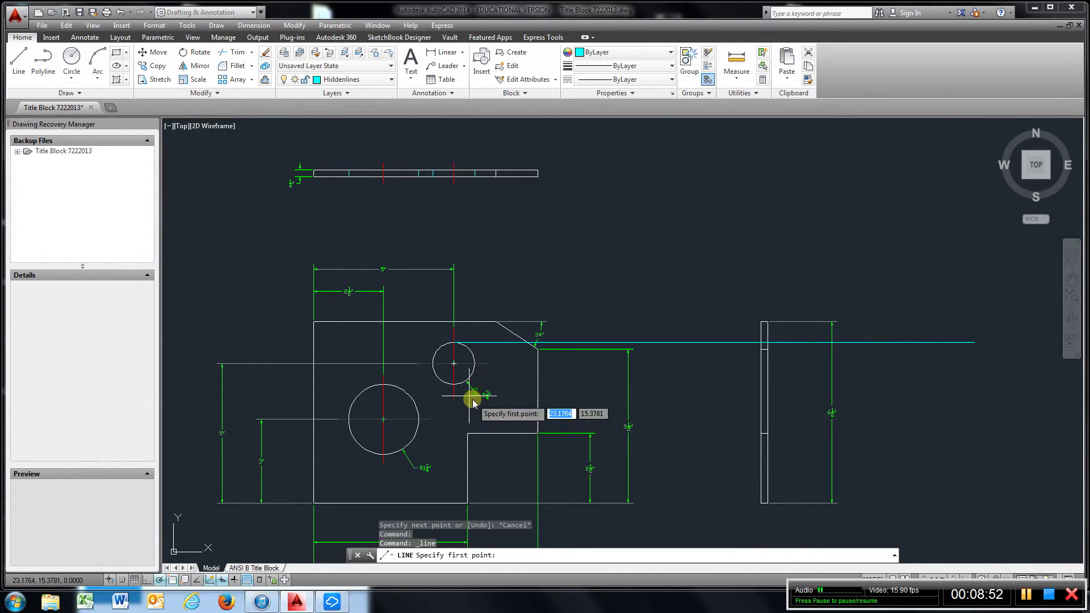
pyautogui.click(453, 384)
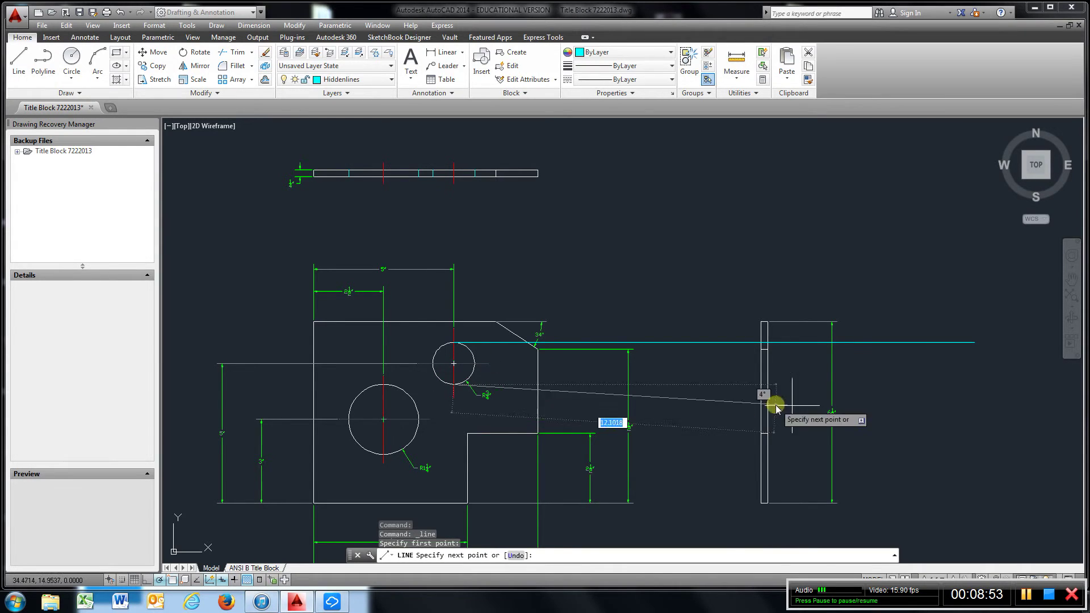
pyautogui.click(952, 384)
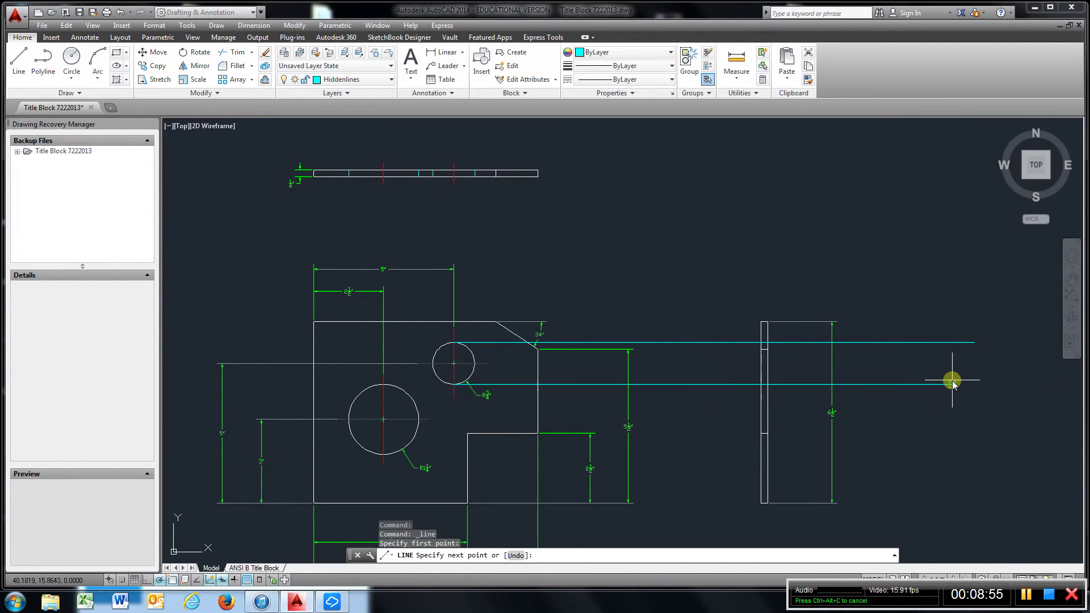
pyautogui.click(12, 55)
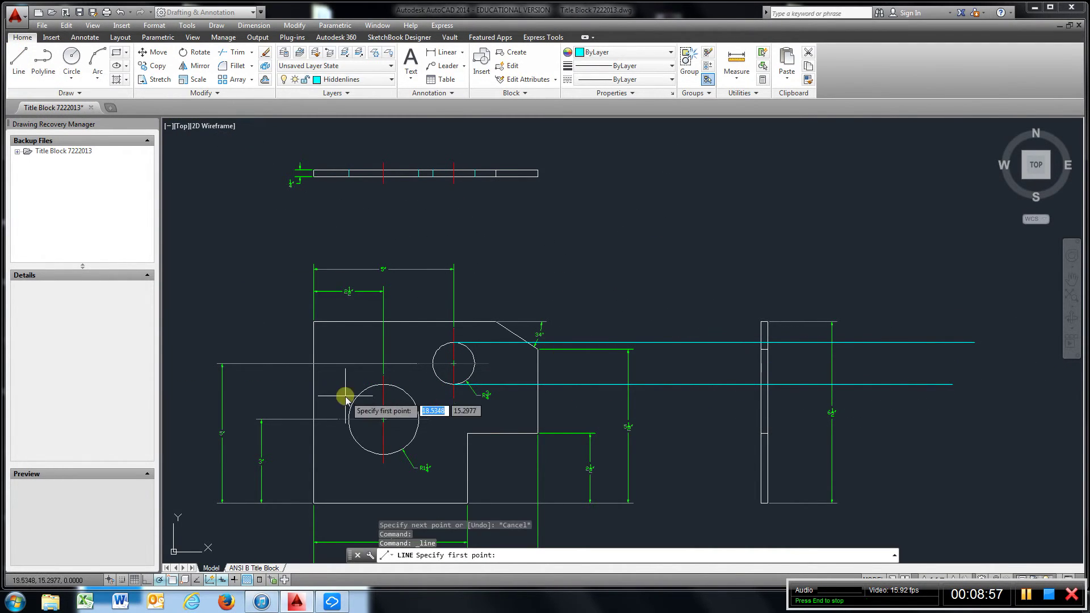
pyautogui.click(378, 388)
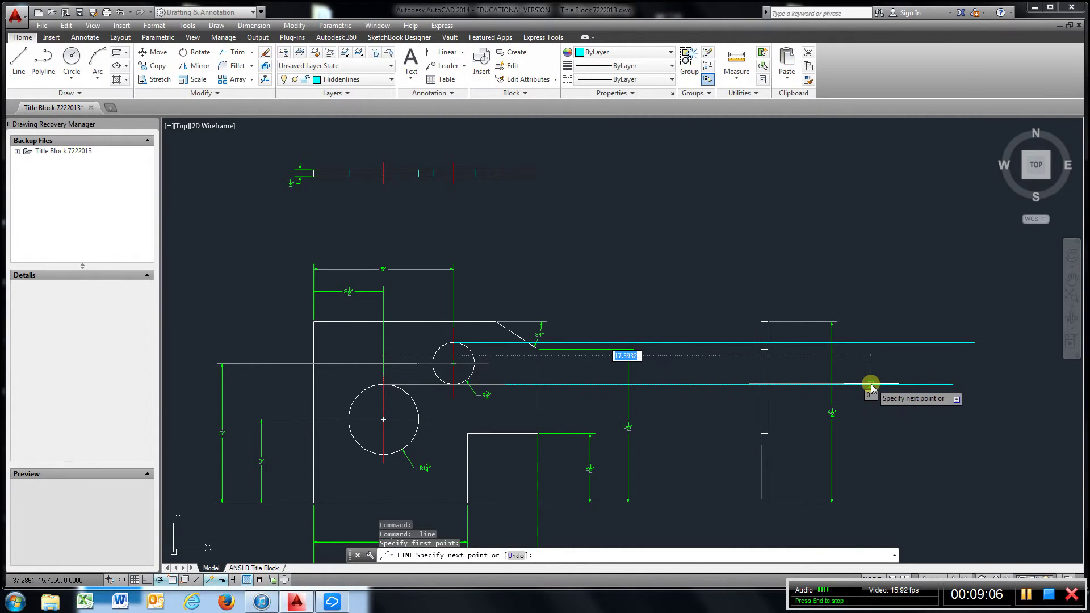
pyautogui.scroll(4, 871, 386)
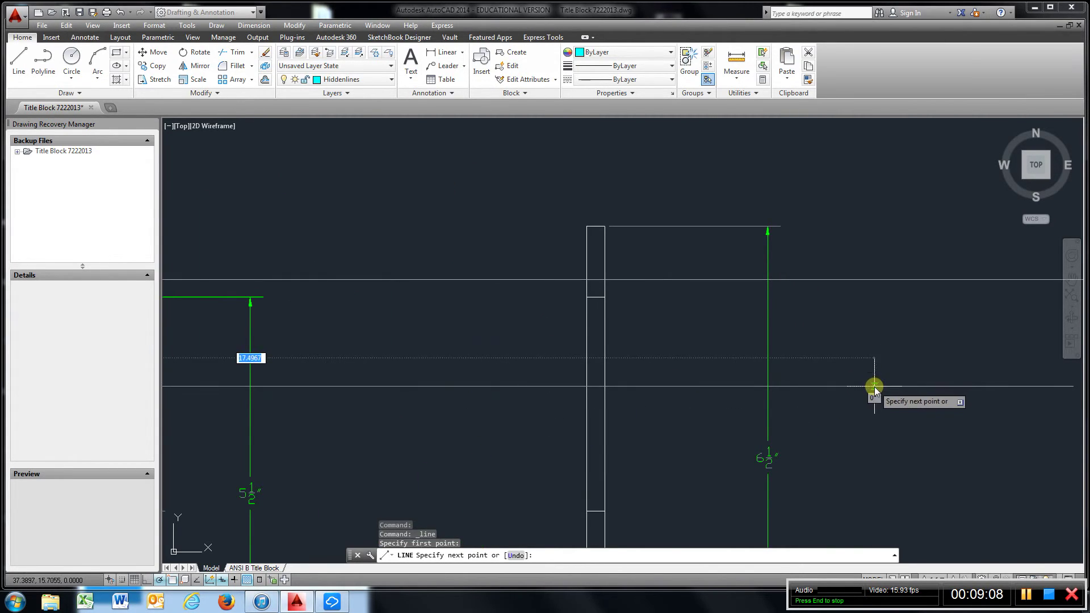
pyautogui.scroll(-4, 497, 426)
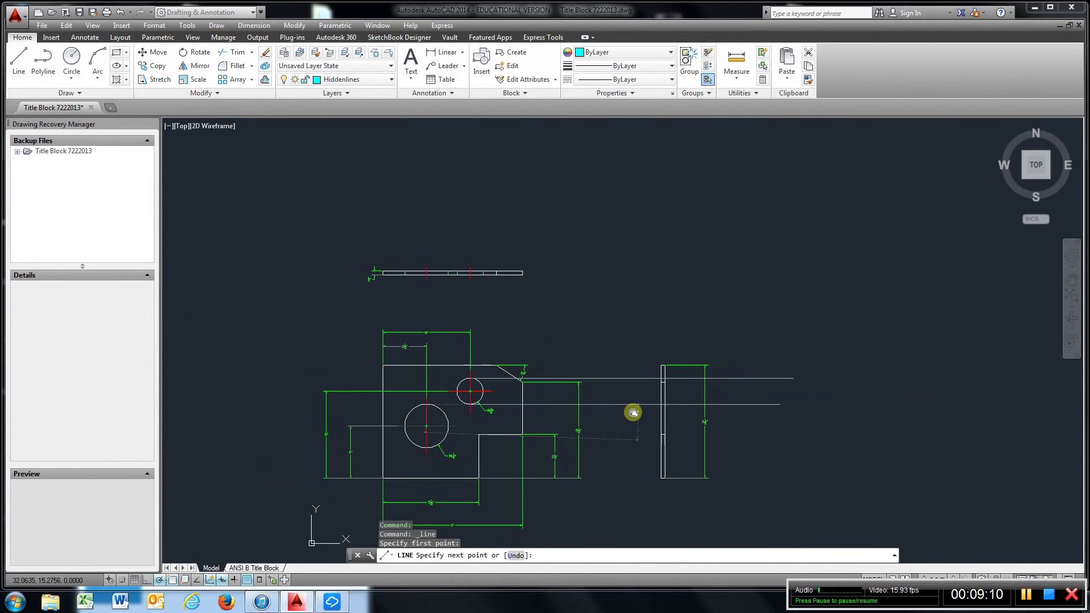
pyautogui.press('Escape')
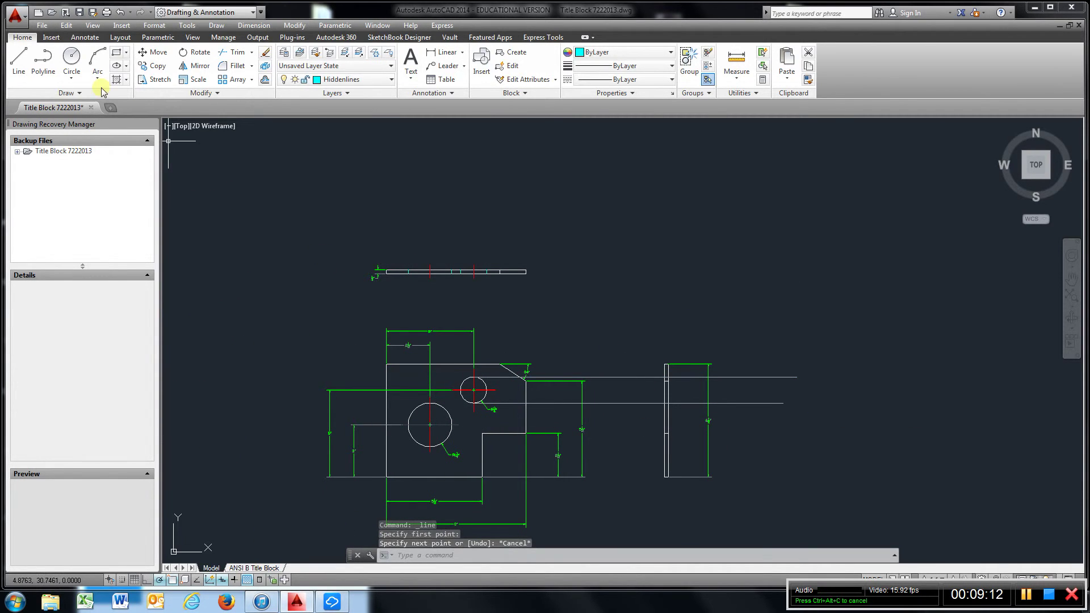
# Step: Draw a horizontal projection line from the large hole's bottom quadrant past the side view
pyautogui.click(19, 59)
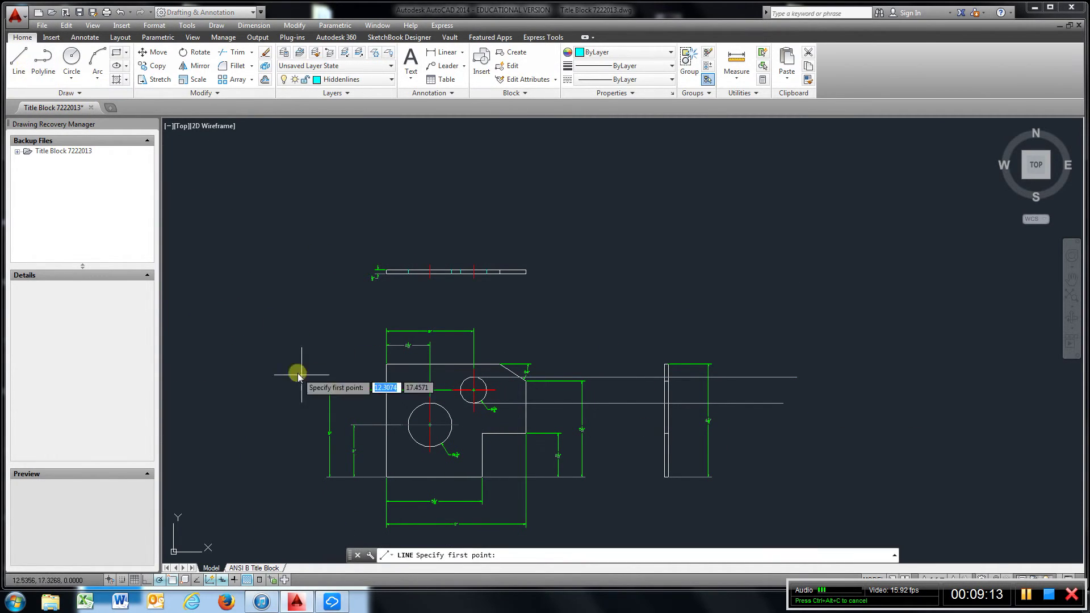
pyautogui.click(430, 447)
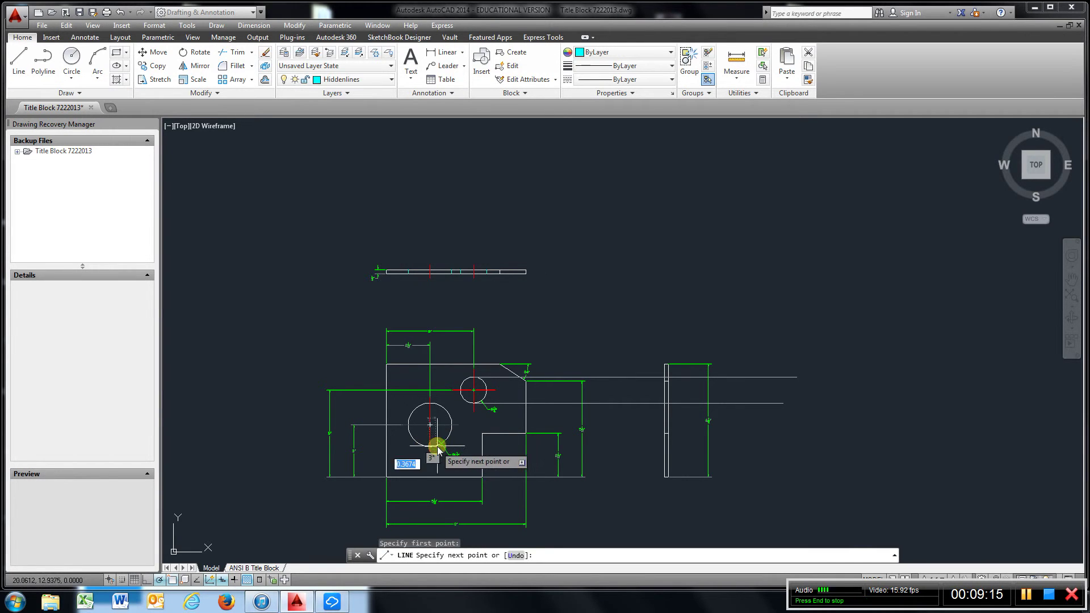
pyautogui.click(792, 447)
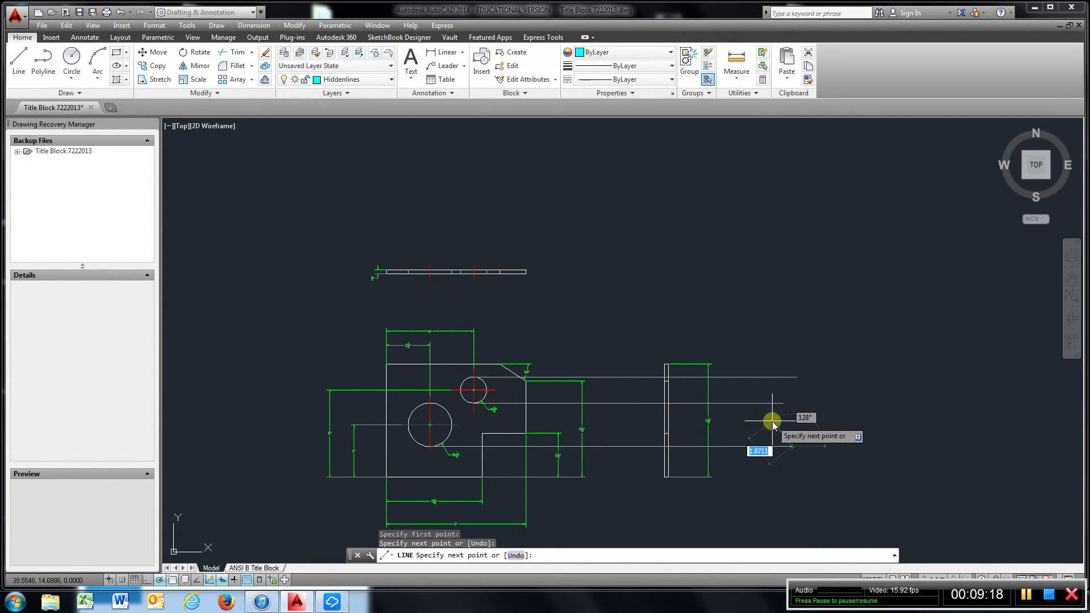
# Step: Trim the small hole's two projection lines to the side view's vertical edges, removing the parts on both sides
pyautogui.click(235, 52)
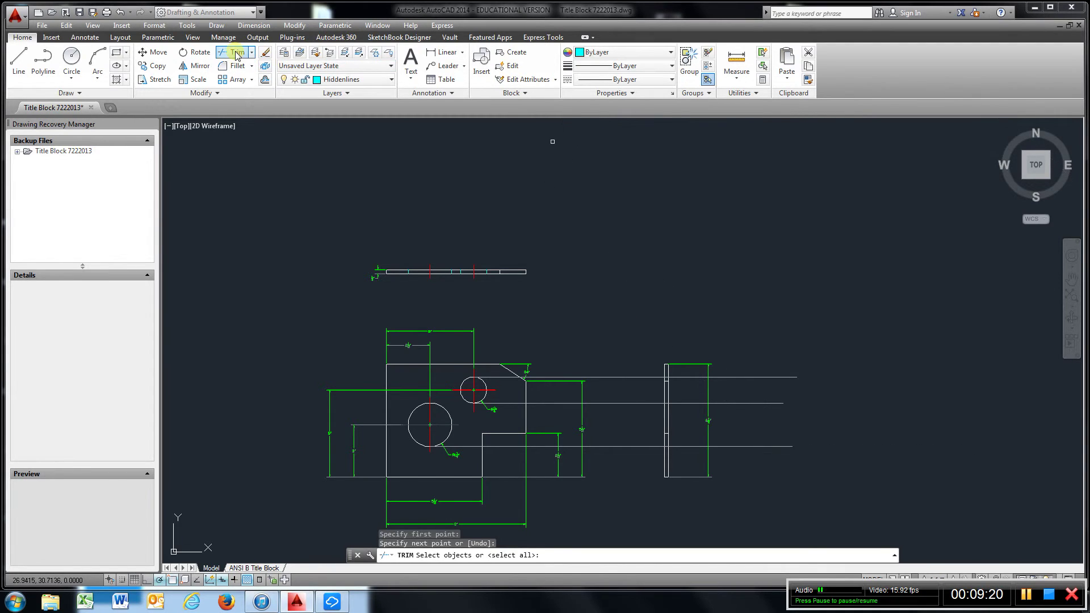
pyautogui.scroll(3, 690, 391)
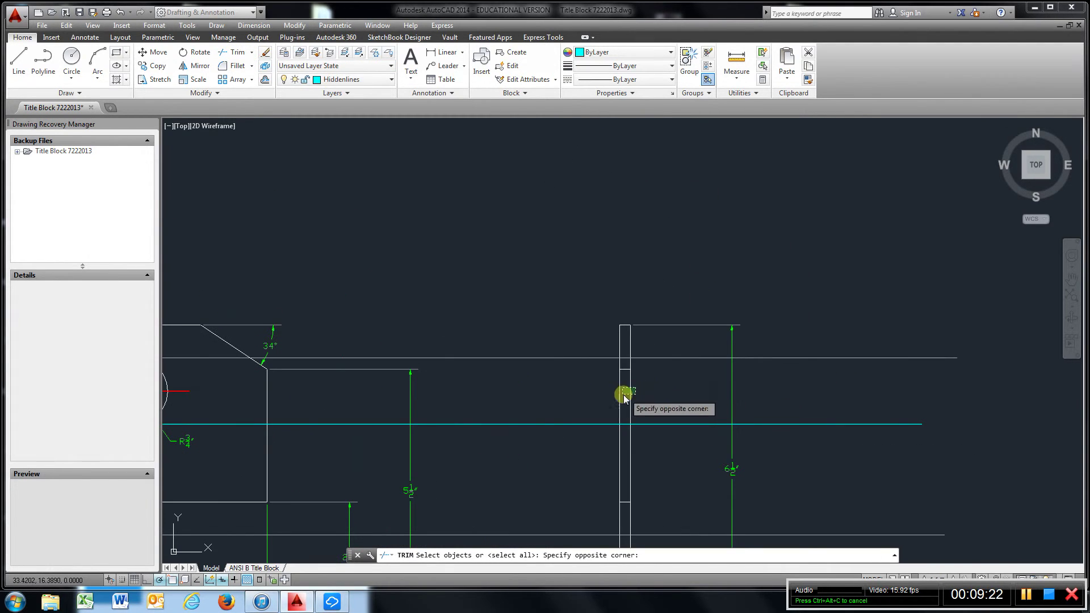
pyautogui.click(605, 398)
pyautogui.press('Return')
pyautogui.click(569, 327)
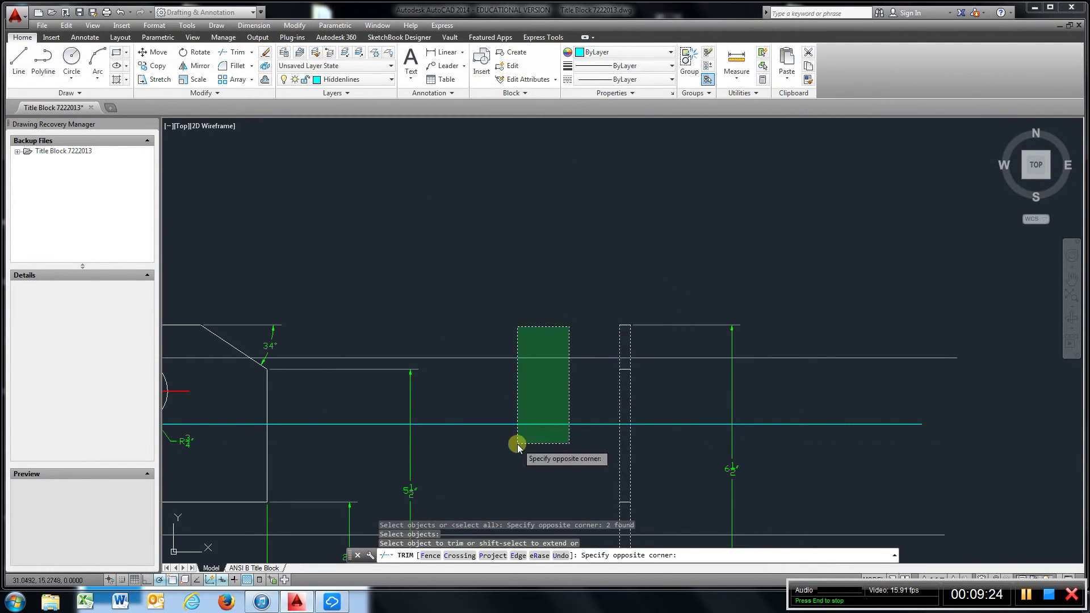
pyautogui.click(517, 446)
pyautogui.click(915, 316)
pyautogui.click(812, 465)
# Step: Trim the large hole's bottom projection line so that only the part inside the side view remains
pyautogui.moveTo(812, 466); pyautogui.dragTo(864, 253, button='middle')
pyautogui.click(867, 267)
pyautogui.click(823, 318)
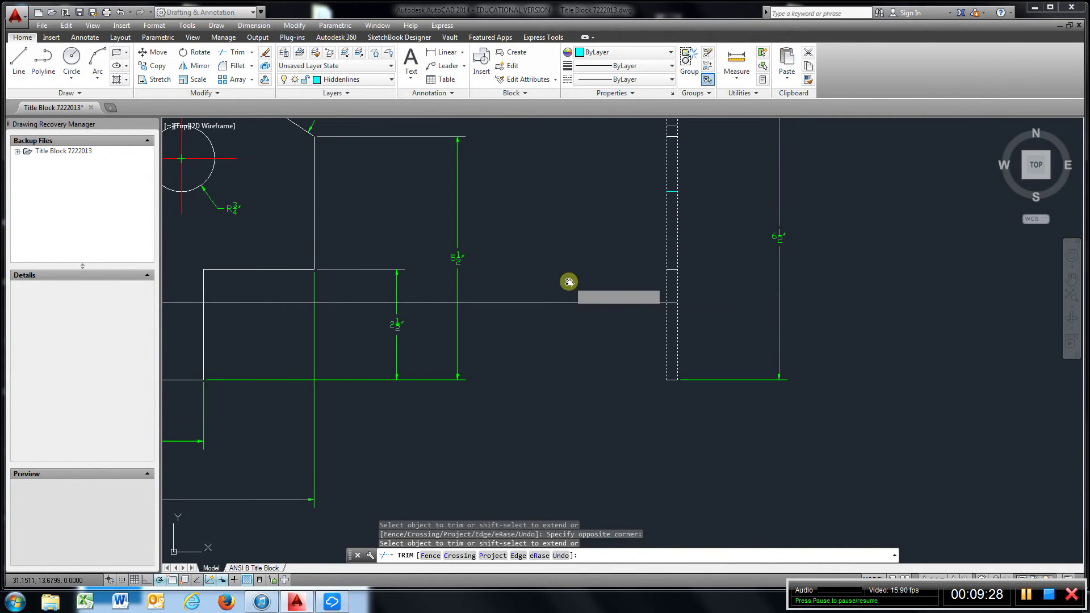
pyautogui.rightClick(574, 329)
pyautogui.click(591, 339)
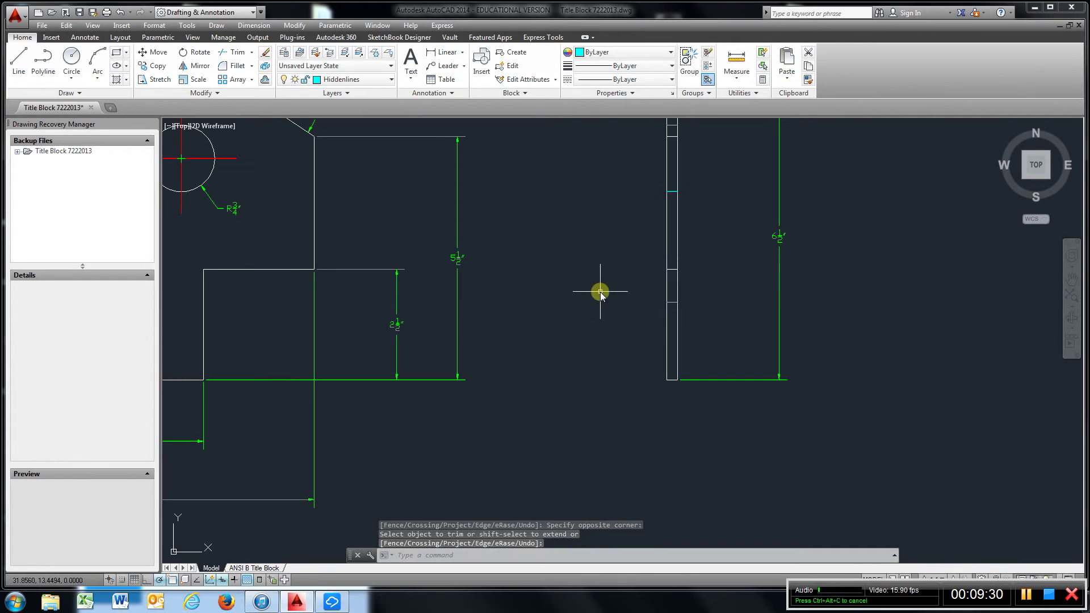
# Step: On the Centerlines layer, draw a horizontal line from the right end of the small hole's center line past the side view
pyautogui.scroll(2, 586, 270)
pyautogui.scroll(-2, 586, 270)
pyautogui.moveTo(586, 270)
pyautogui.mouseDown(button='middle')
pyautogui.moveTo(592, 365)
pyautogui.moveTo(610, 387)
pyautogui.mouseUp(button='middle')
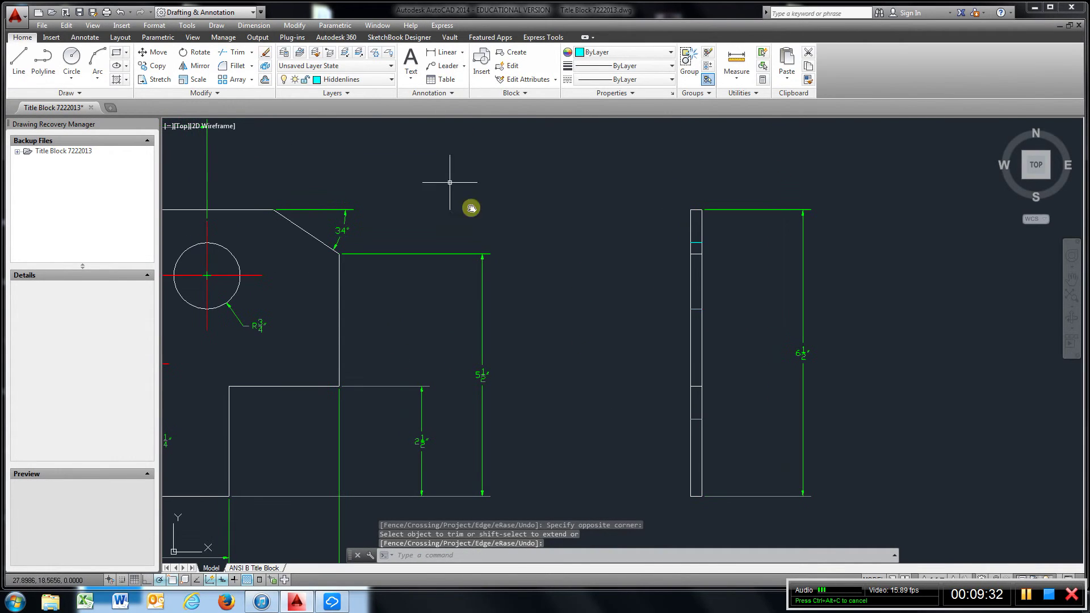
pyautogui.click(393, 82)
pyautogui.click(367, 109)
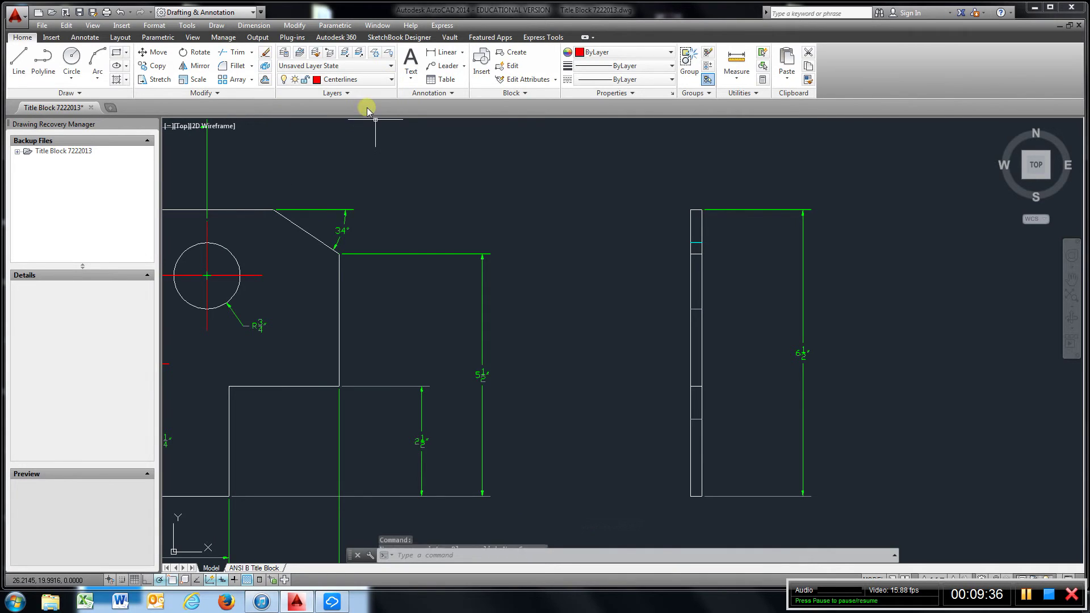
pyautogui.click(22, 64)
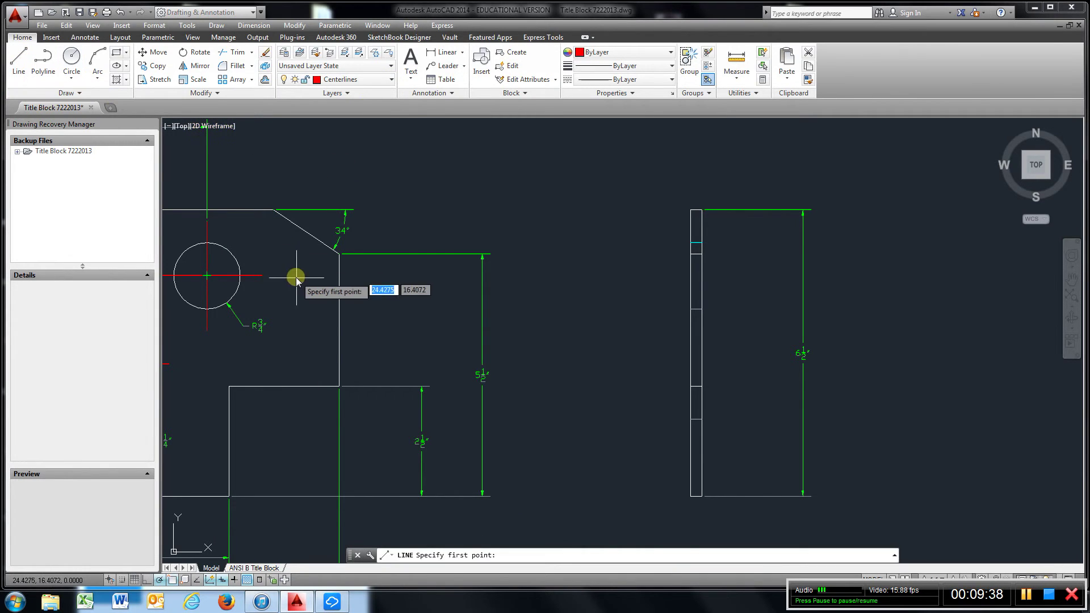
pyautogui.click(260, 275)
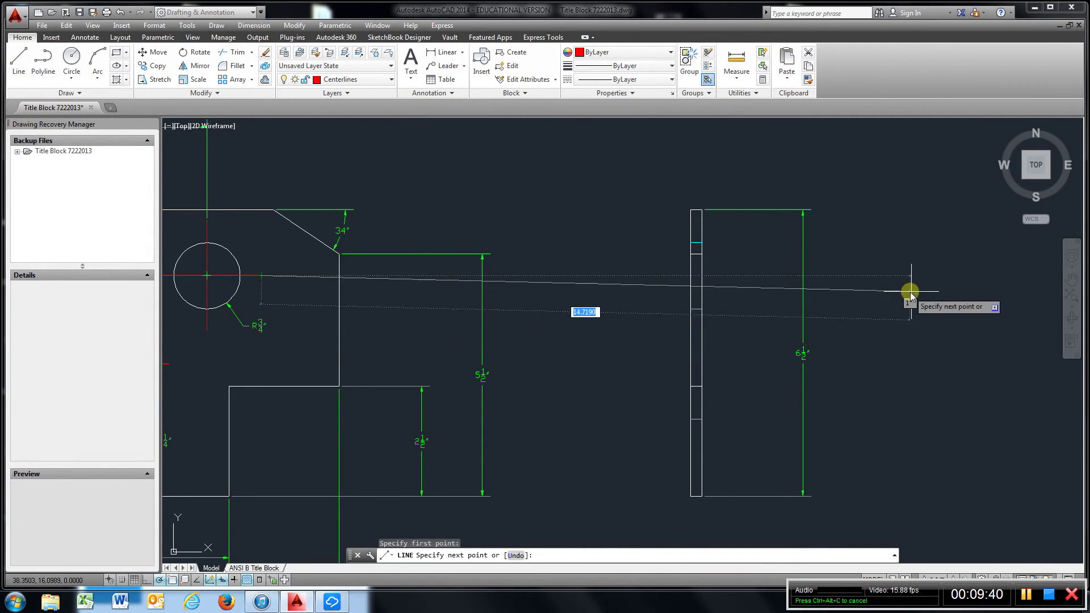
pyautogui.click(916, 276)
# Step: Draw a horizontal line from the right end of the large hole's center line past the side view
pyautogui.moveTo(383, 387); pyautogui.dragTo(525, 301, button='middle')
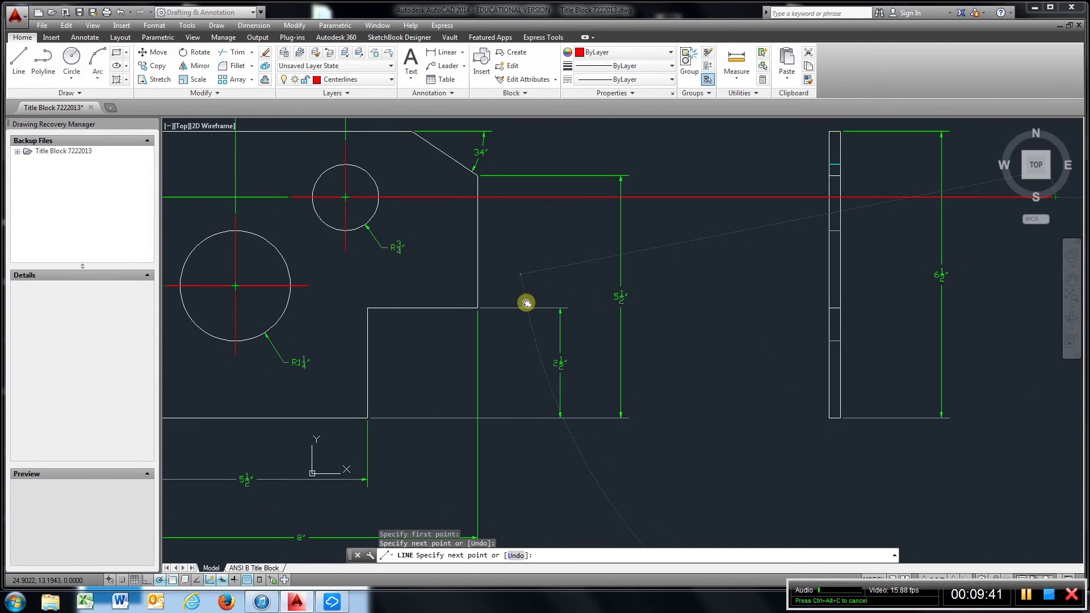
pyautogui.click(19, 57)
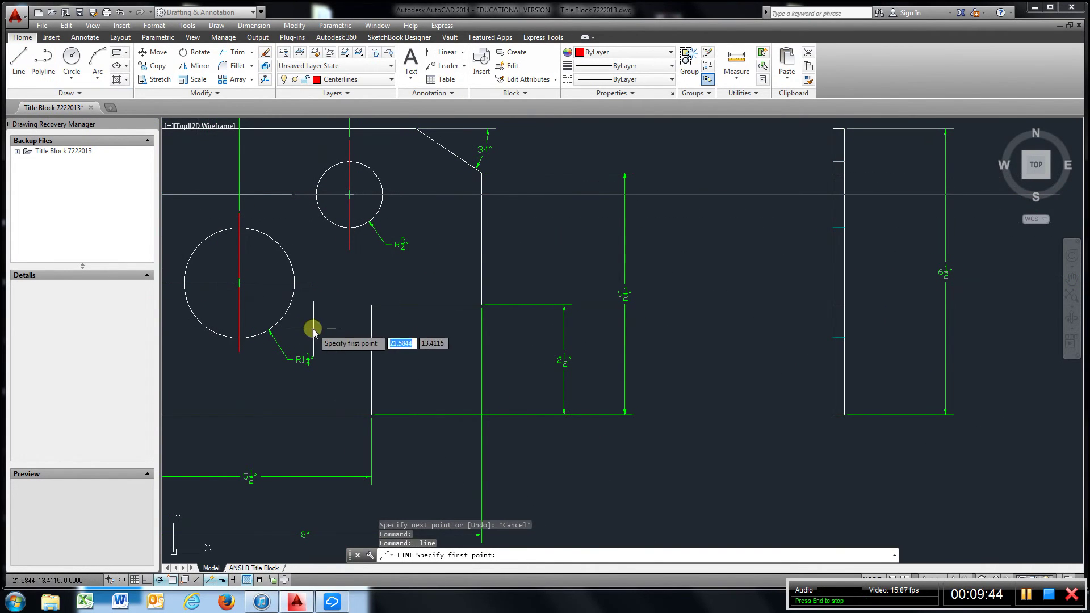
pyautogui.click(311, 282)
pyautogui.moveTo(943, 340); pyautogui.dragTo(734, 355, button='middle')
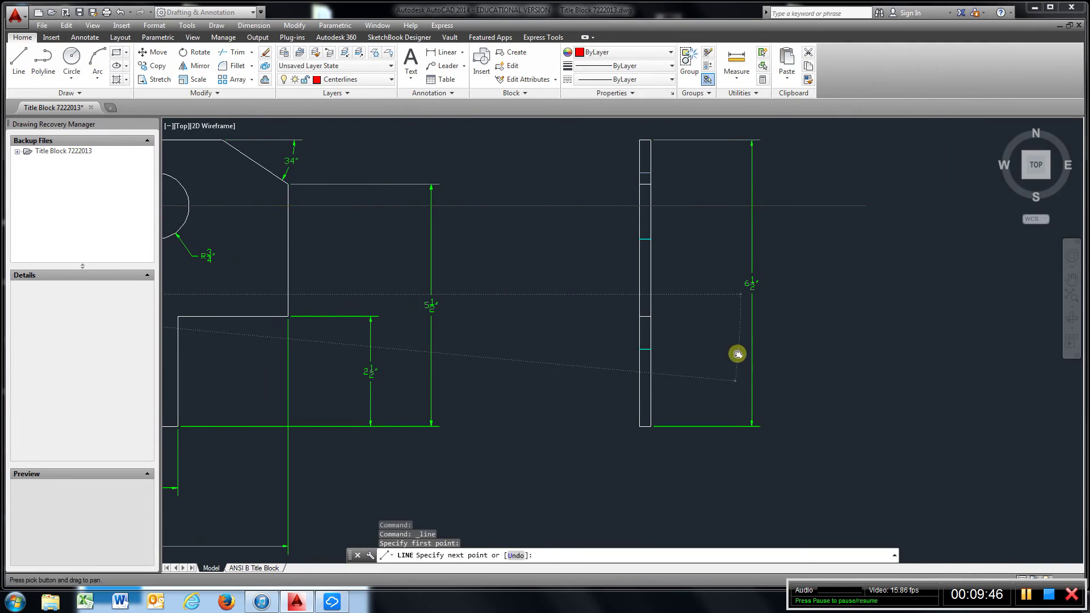
pyautogui.click(864, 299)
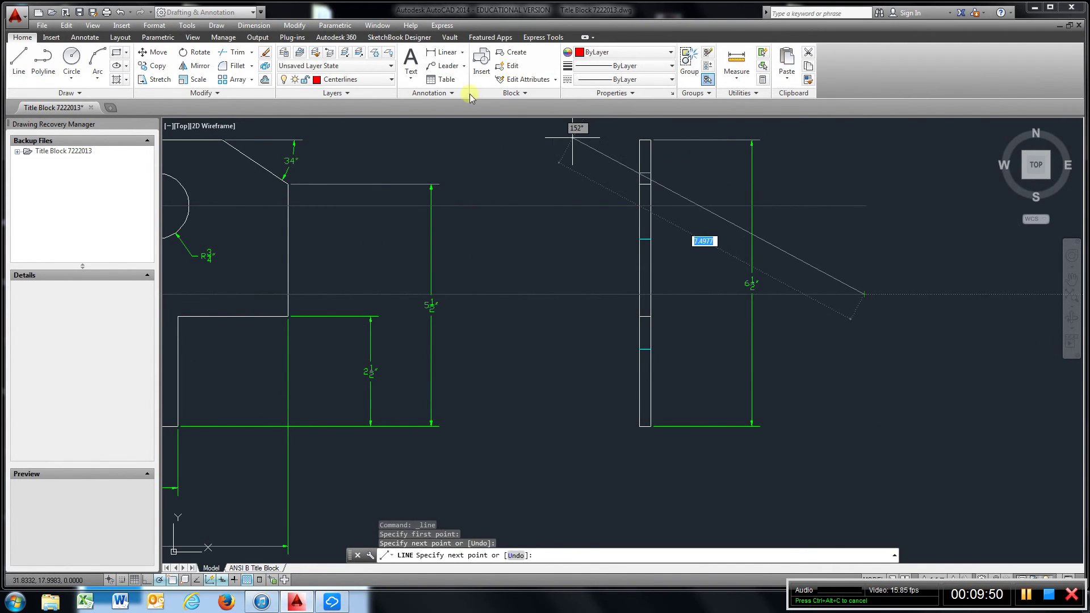
# Step: Trim both projected center lines to the side view's vertical edges, removing the parts outside the view
pyautogui.click(242, 53)
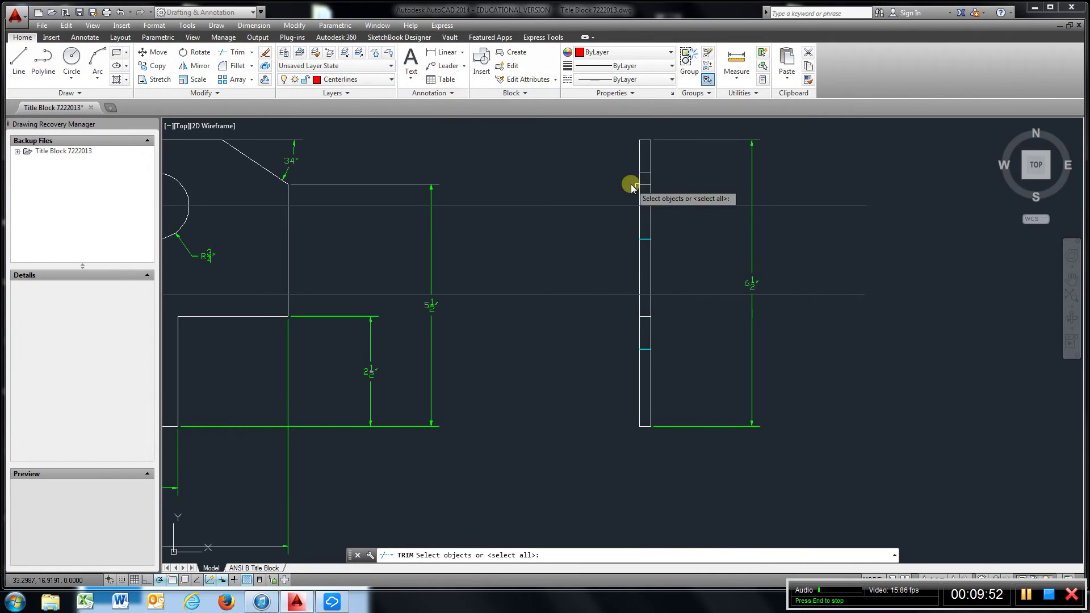
pyautogui.click(663, 151)
pyautogui.click(638, 156)
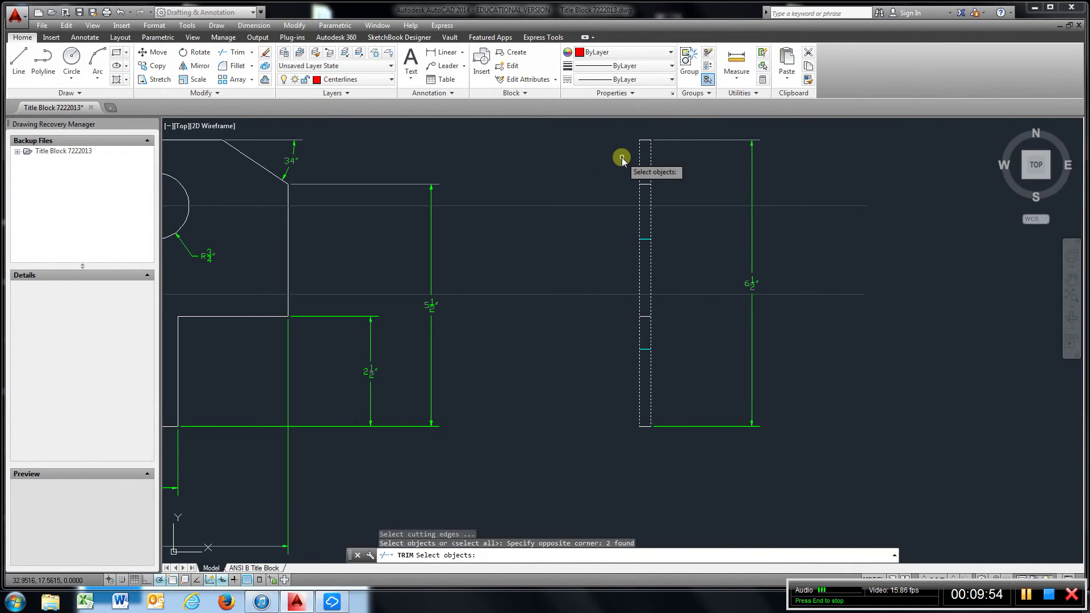
pyautogui.press('Return')
pyautogui.click(578, 161)
pyautogui.click(508, 328)
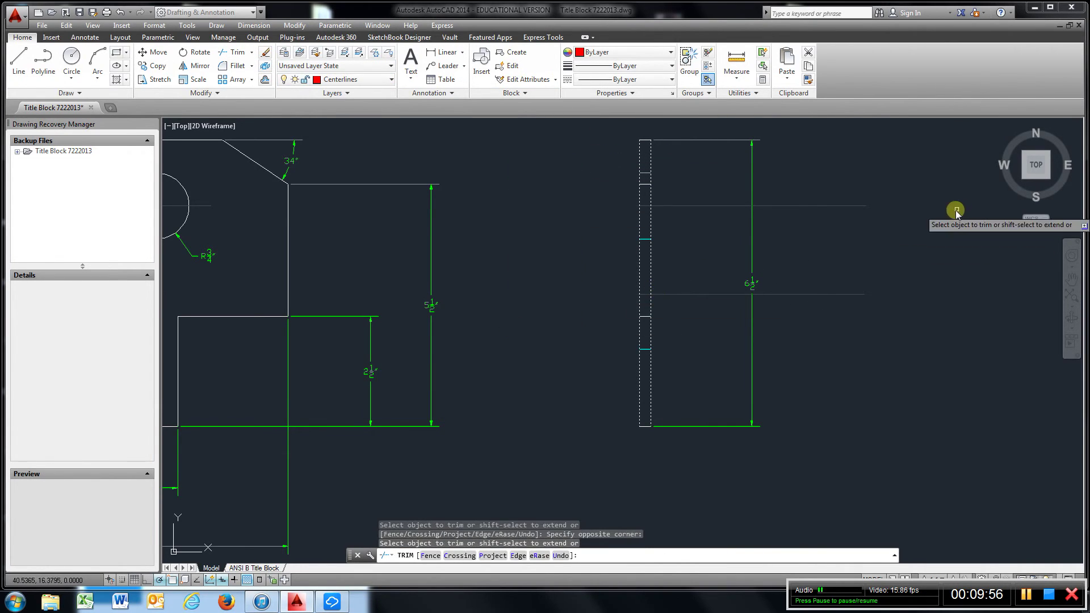
pyautogui.click(920, 166)
pyautogui.click(809, 311)
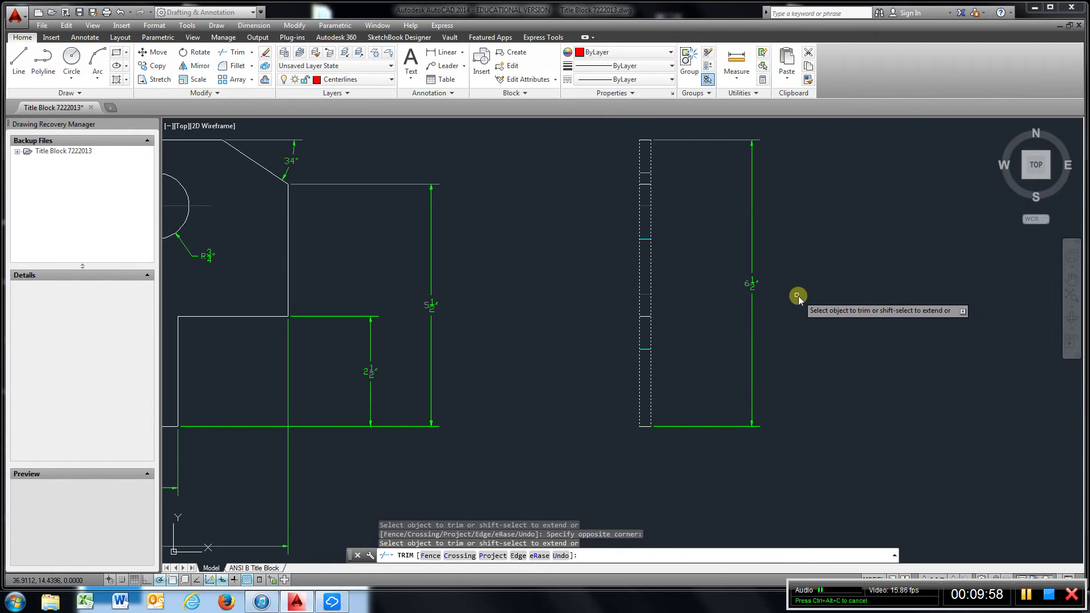
pyautogui.press('Escape')
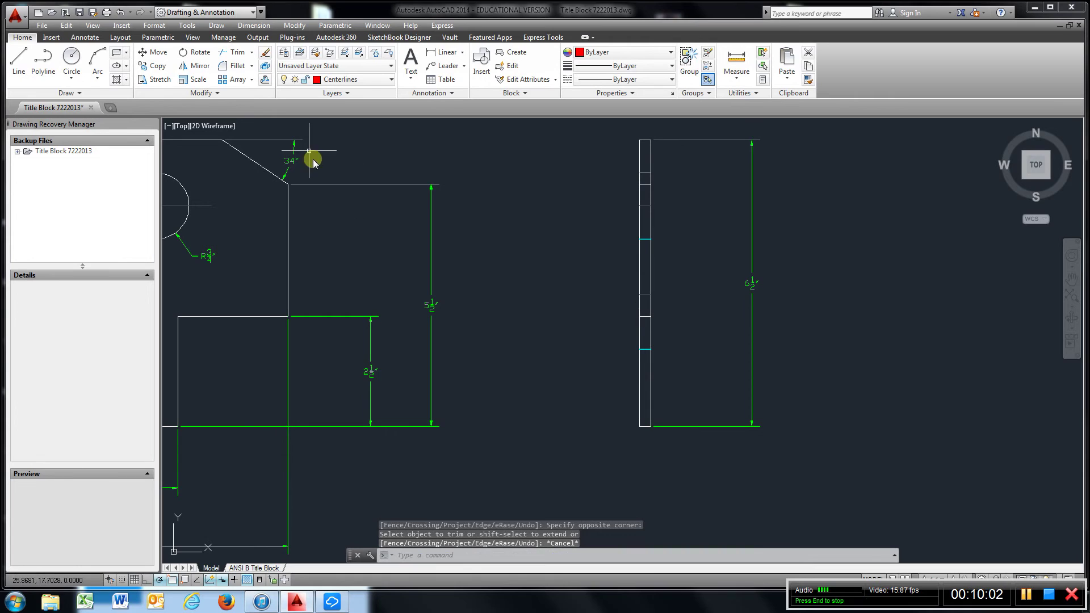
# Step: Offset the side view's left and right vertical edges outward by 0.25
pyautogui.click(265, 80)
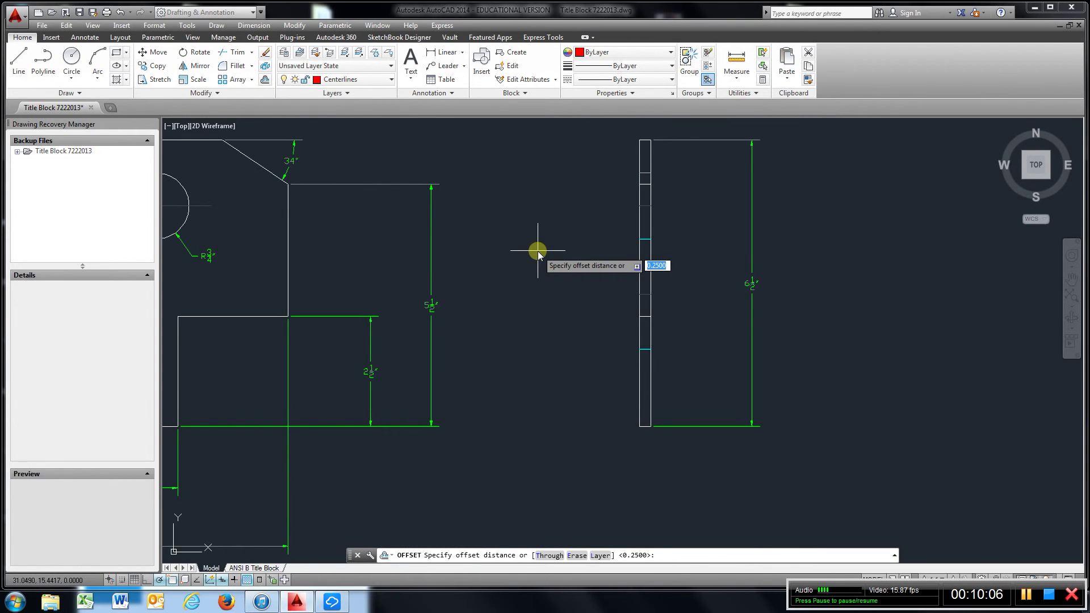
pyautogui.press('Return')
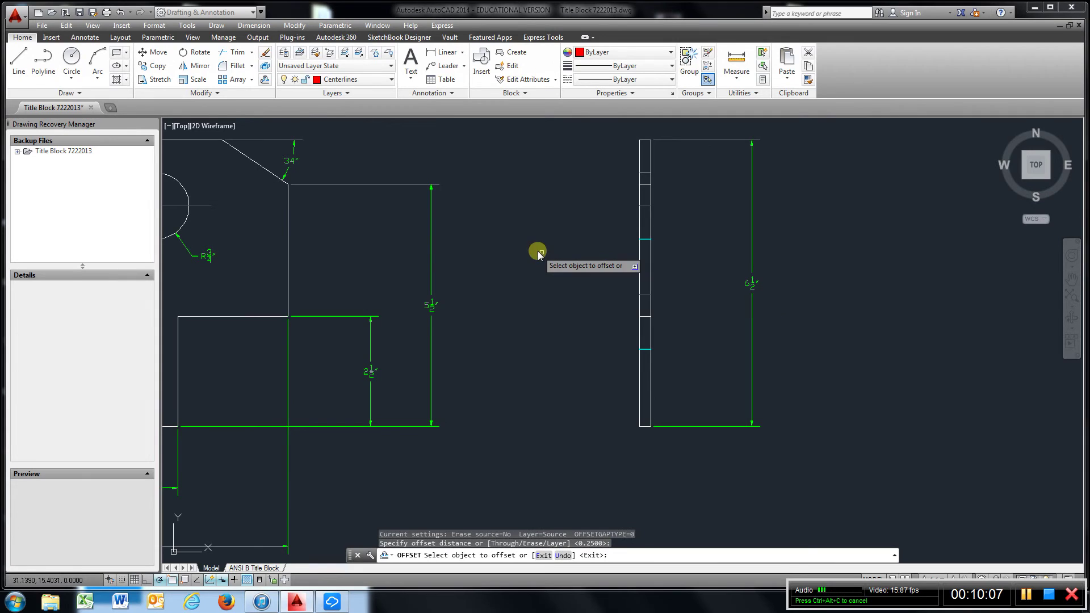
pyautogui.click(639, 275)
pyautogui.click(614, 274)
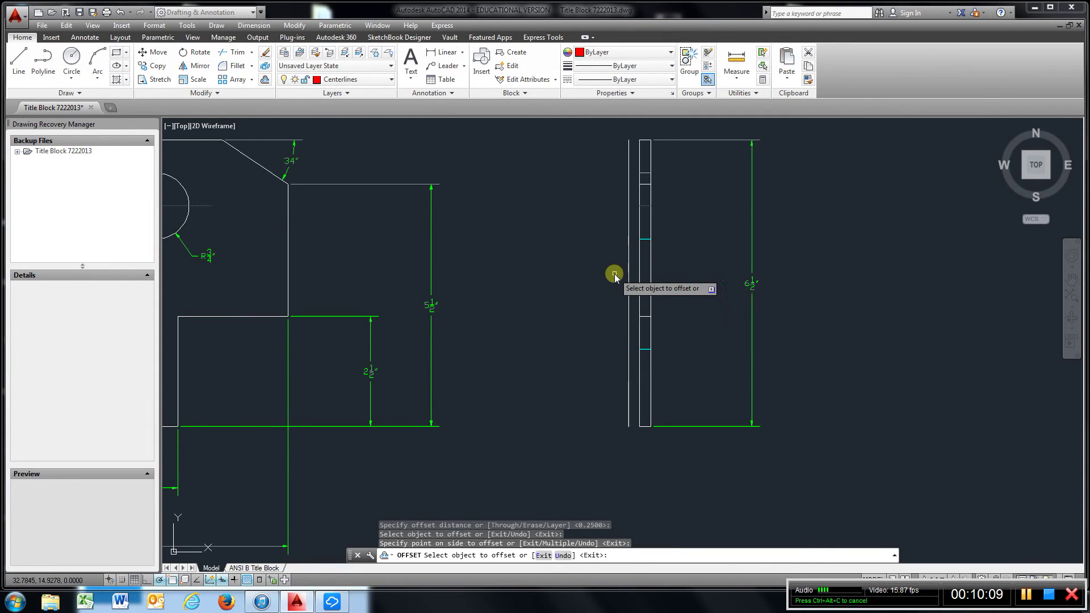
pyautogui.click(652, 272)
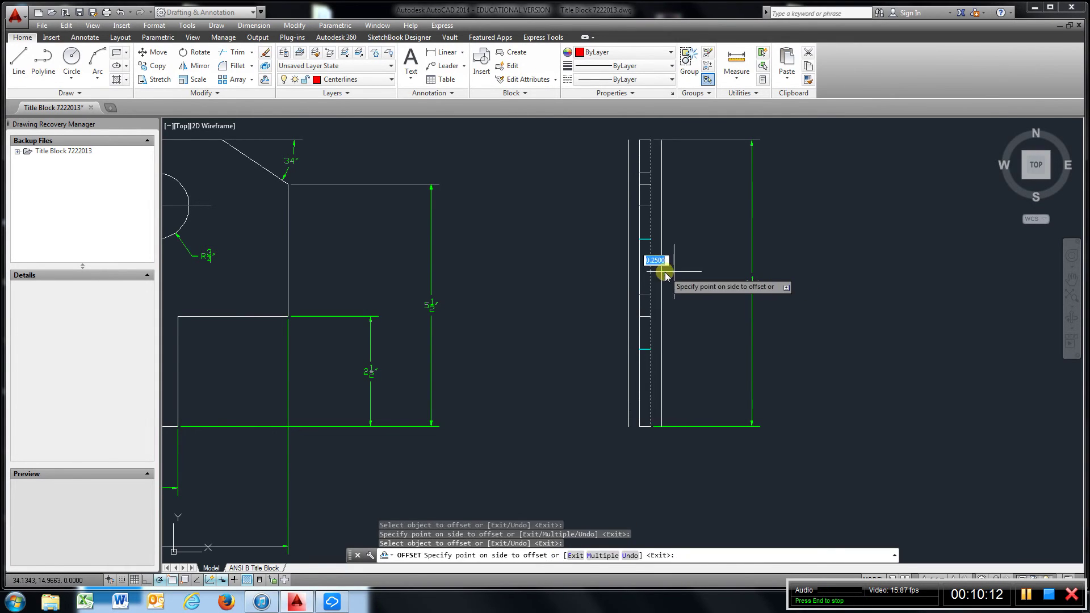
pyautogui.click(672, 273)
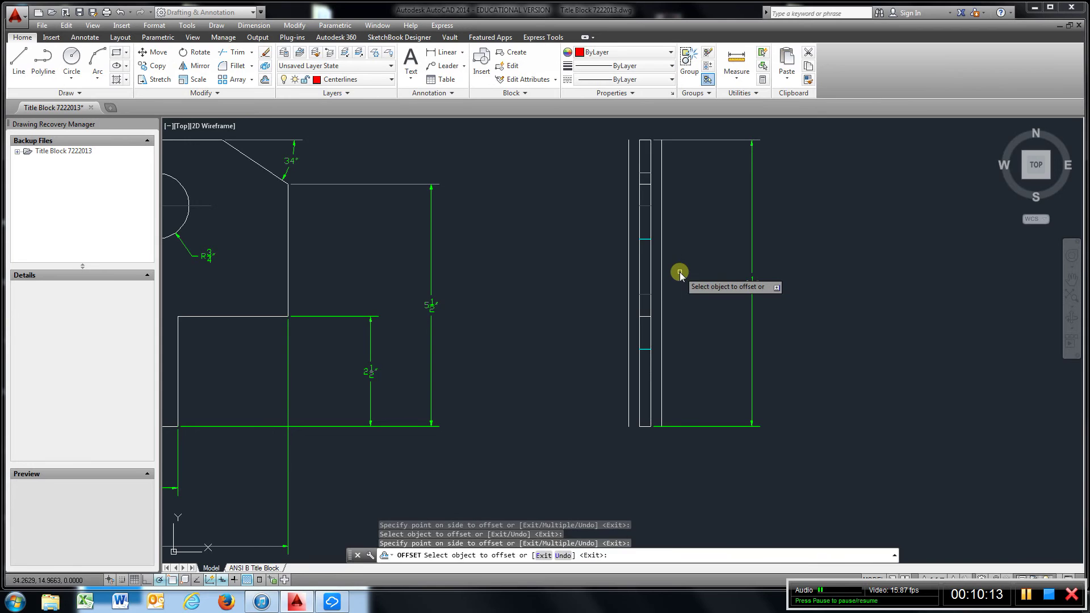
# Step: Extend both holes' center lines in the side view to the two offset vertical lines on either side
pyautogui.click(252, 55)
pyautogui.click(234, 77)
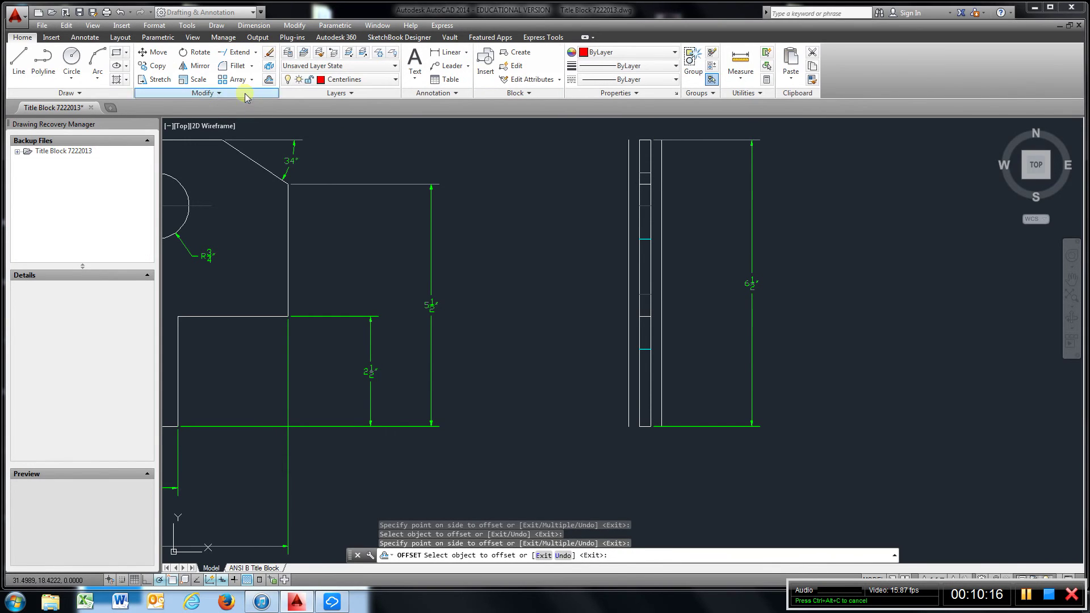
pyautogui.scroll(4, 676, 230)
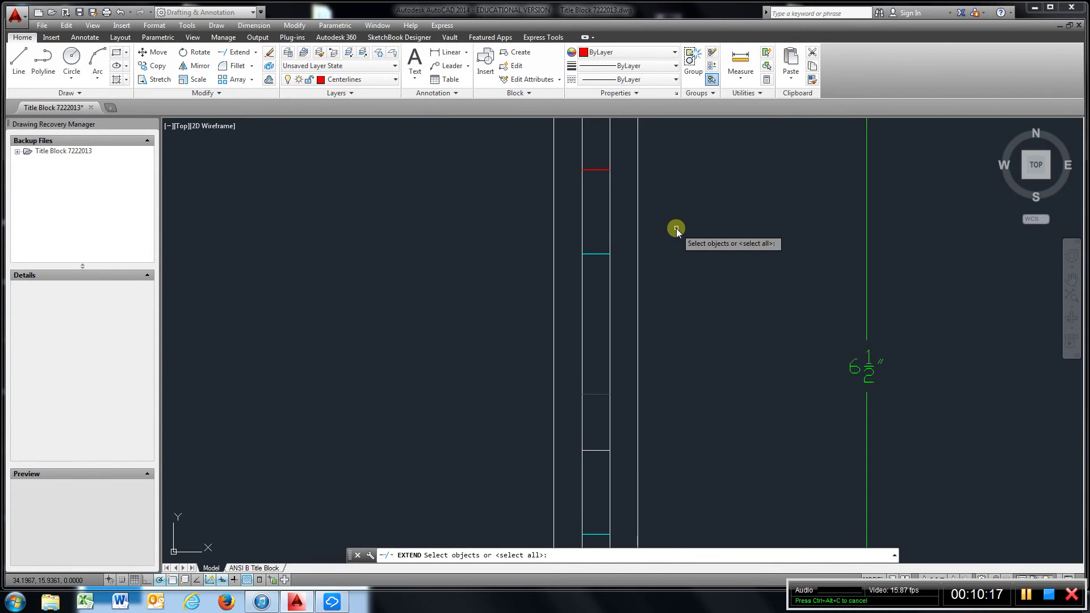
pyautogui.click(562, 183)
pyautogui.click(540, 189)
pyautogui.click(650, 188)
pyautogui.click(626, 199)
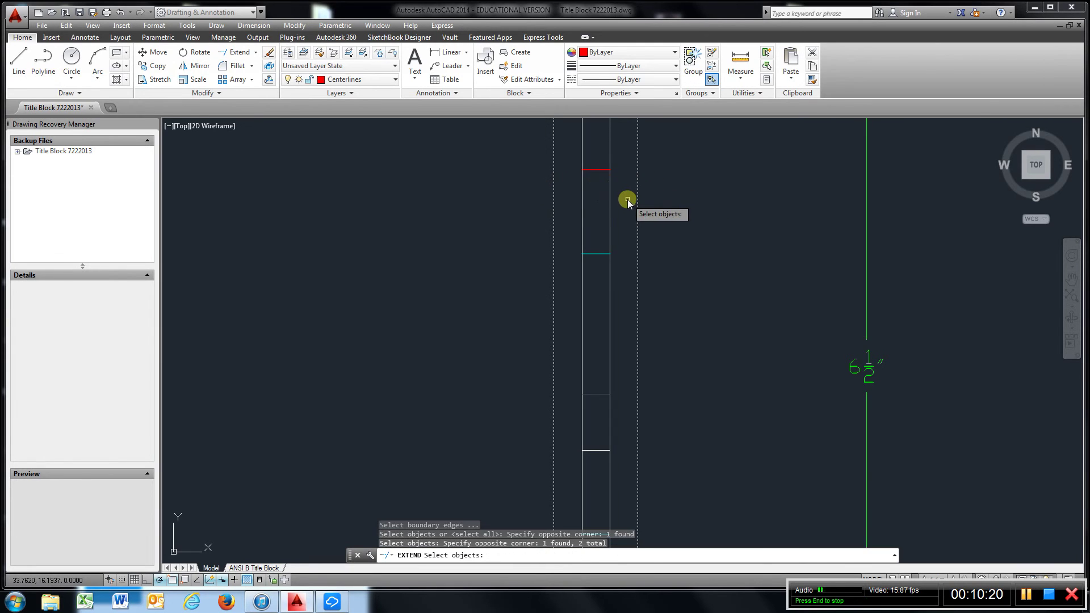
pyautogui.press('Return')
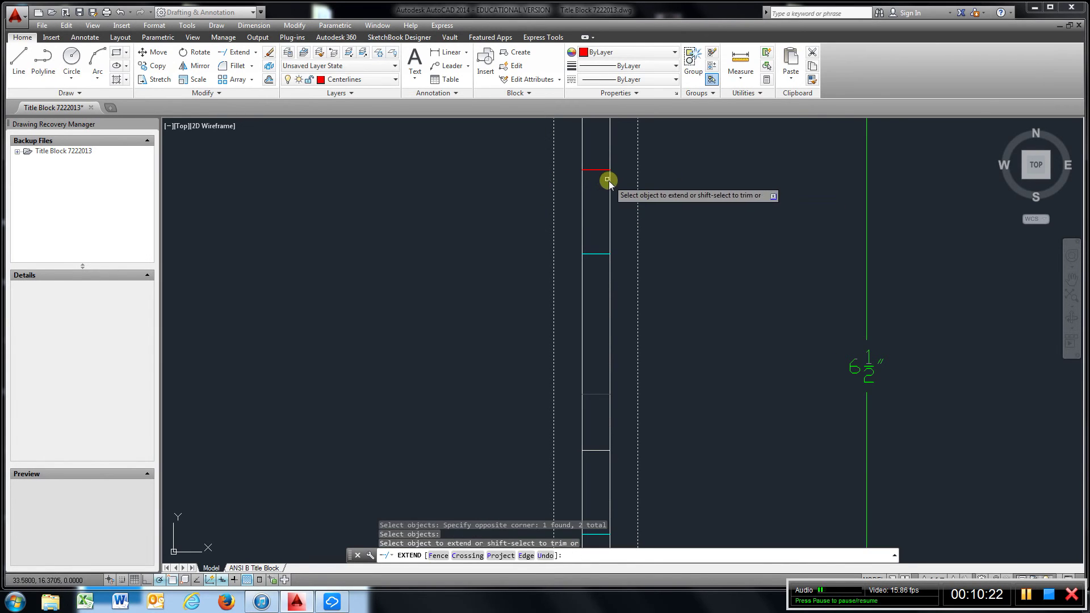
pyautogui.click(592, 170)
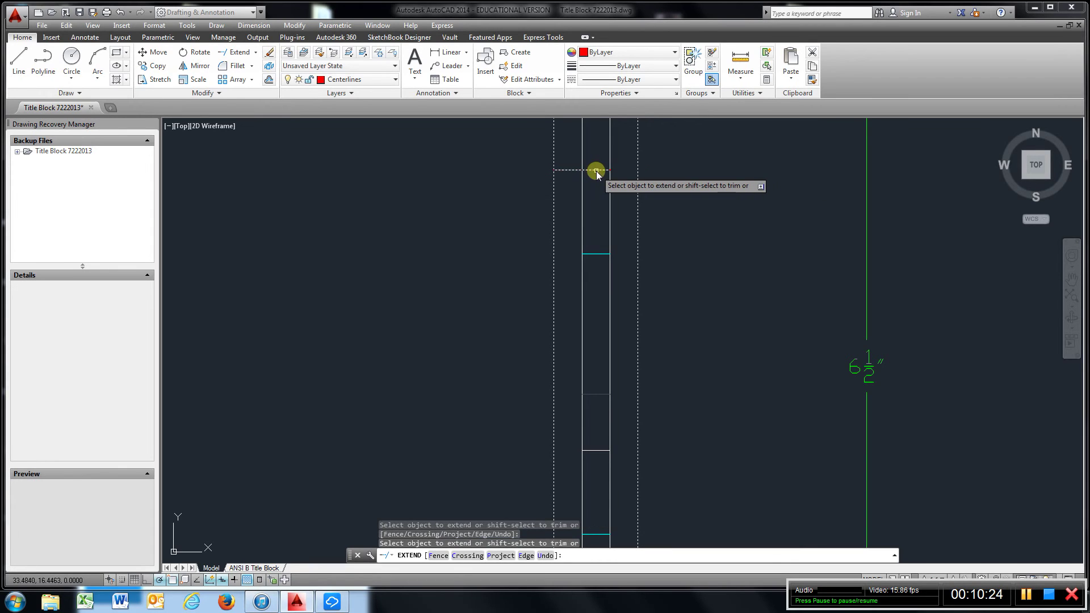
pyautogui.scroll(-2, 593, 188)
pyautogui.scroll(2, 591, 246)
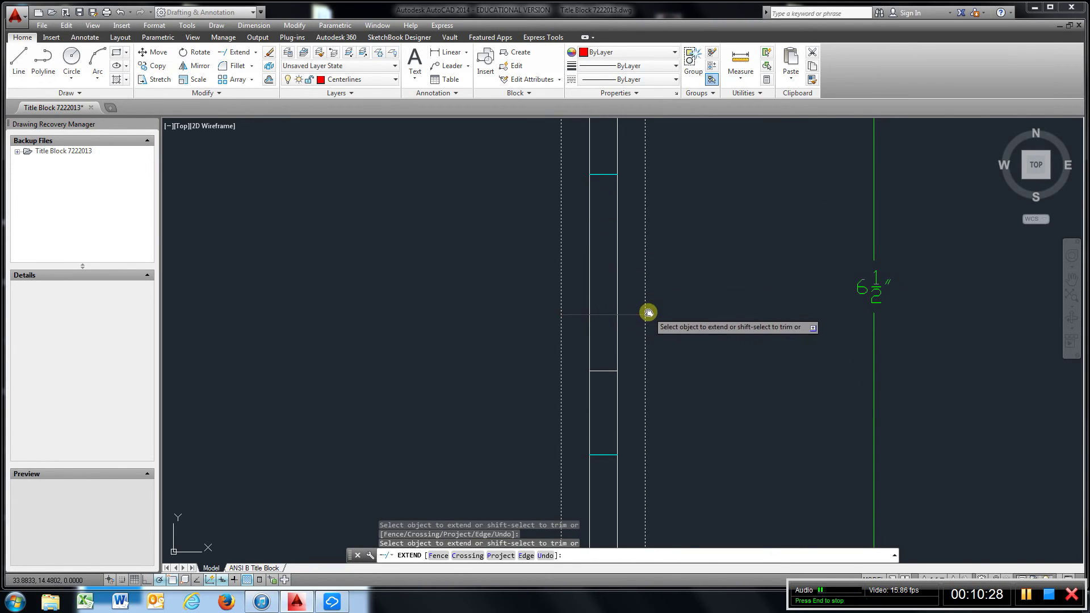
pyautogui.scroll(-7, 647, 313)
pyautogui.press('Escape')
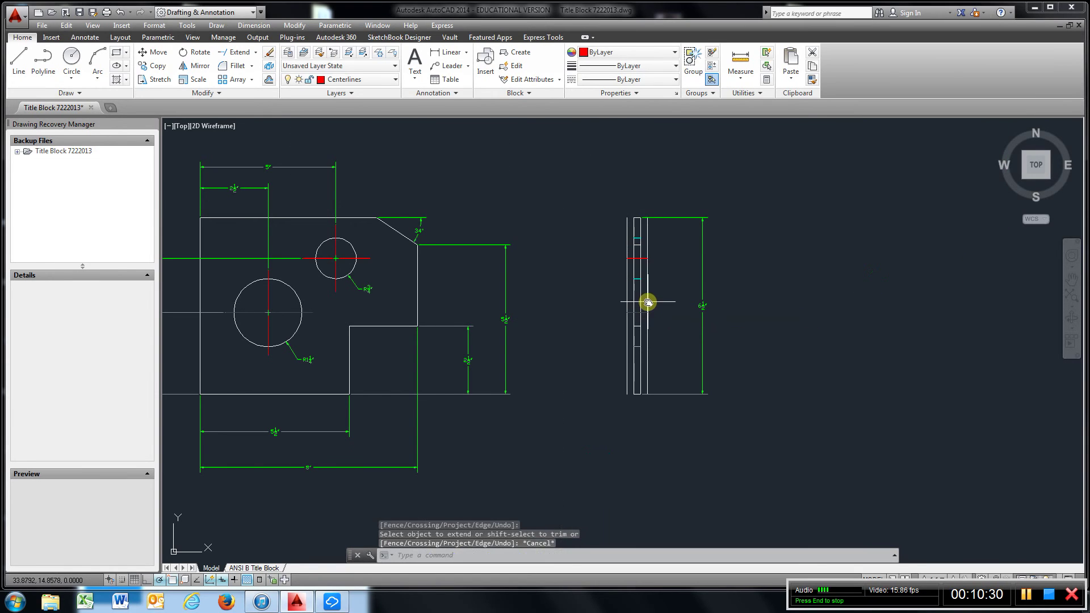
# Step: Erase the two offset vertical construction lines beside the side view, leaving the center lines overhanging its edges
pyautogui.scroll(2, 638, 279)
pyautogui.scroll(4, 637, 279)
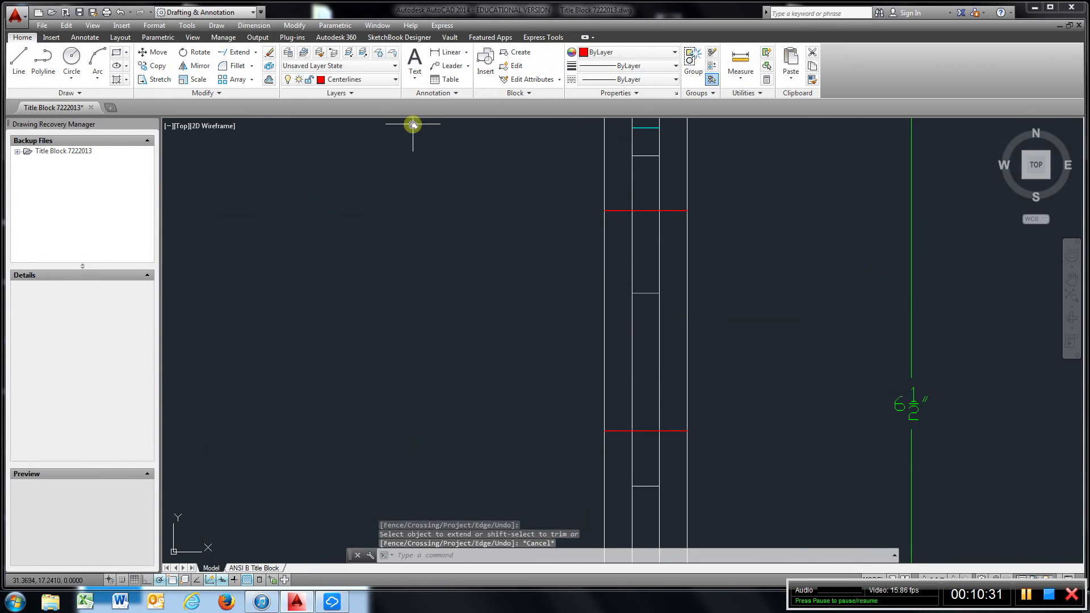
pyautogui.click(269, 52)
pyautogui.click(617, 177)
pyautogui.click(567, 188)
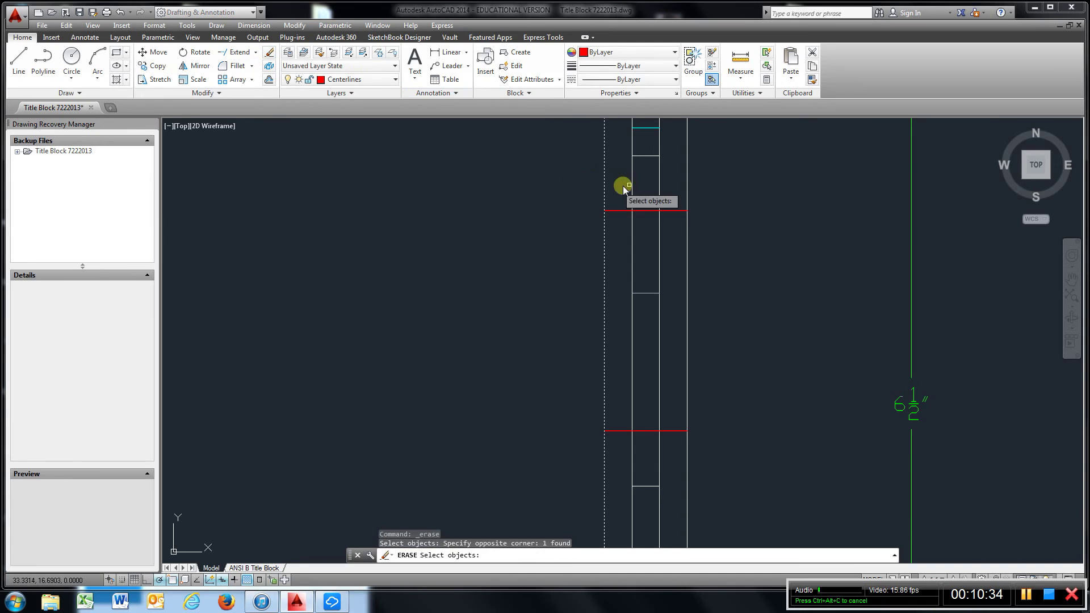
pyautogui.click(716, 182)
pyautogui.click(681, 183)
pyautogui.scroll(6, 683, 271)
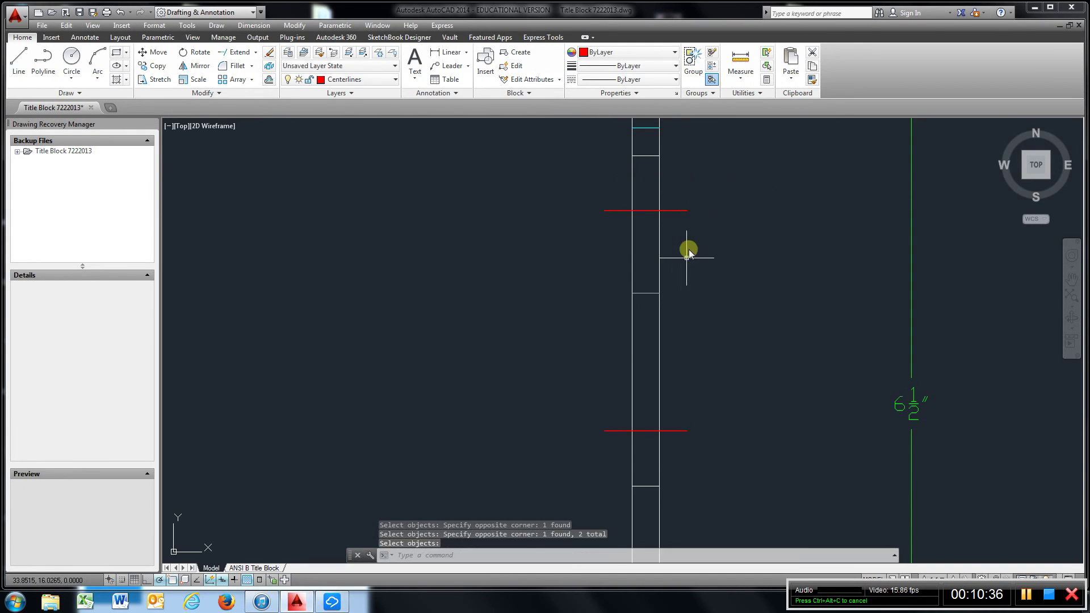
pyautogui.scroll(-5, 682, 271)
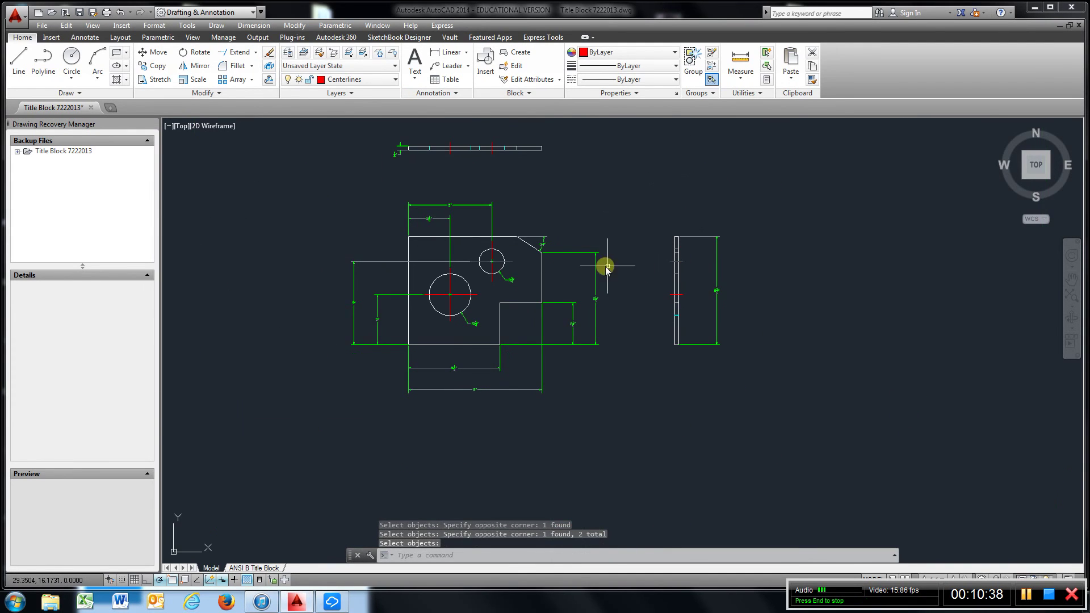
pyautogui.moveTo(598, 236); pyautogui.dragTo(618, 269, button='middle')
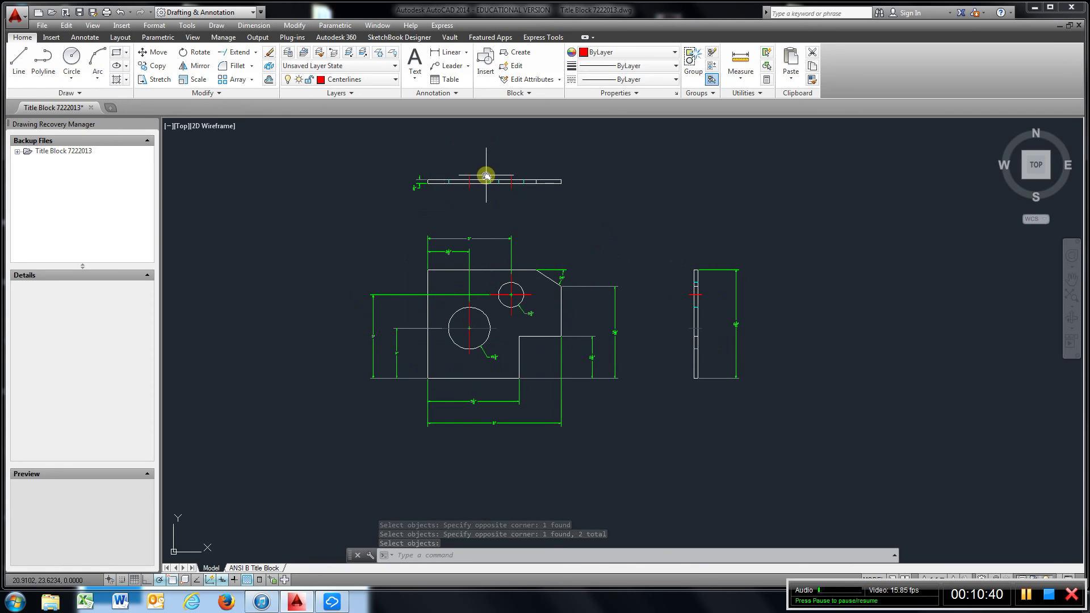